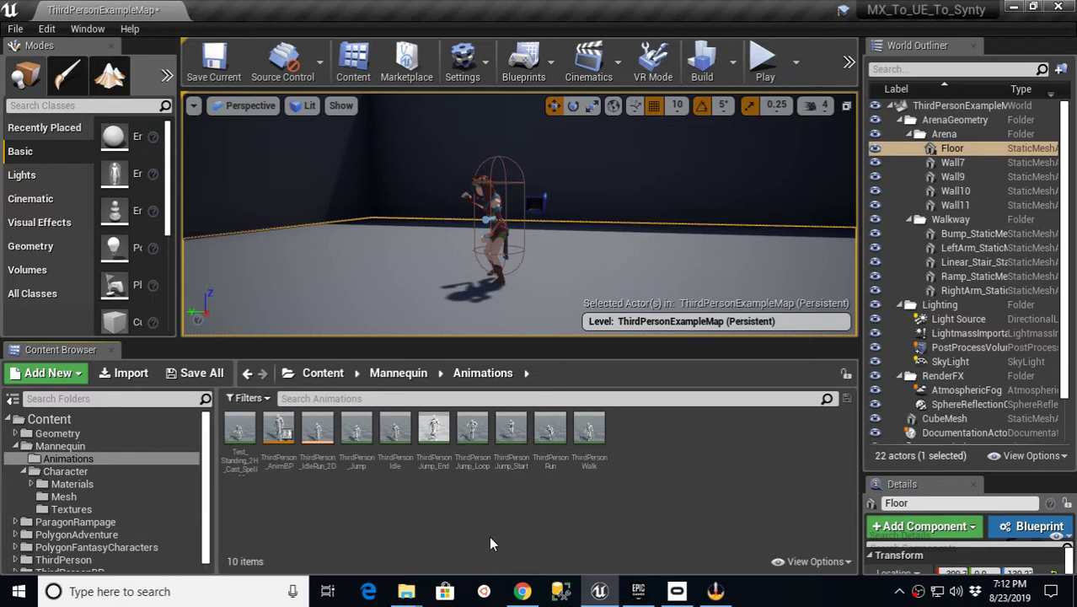
Collapse the tree and open the Mannequin folder to show its Animations and Character subfolders.
left_click(15, 447)
left_click(52, 419)
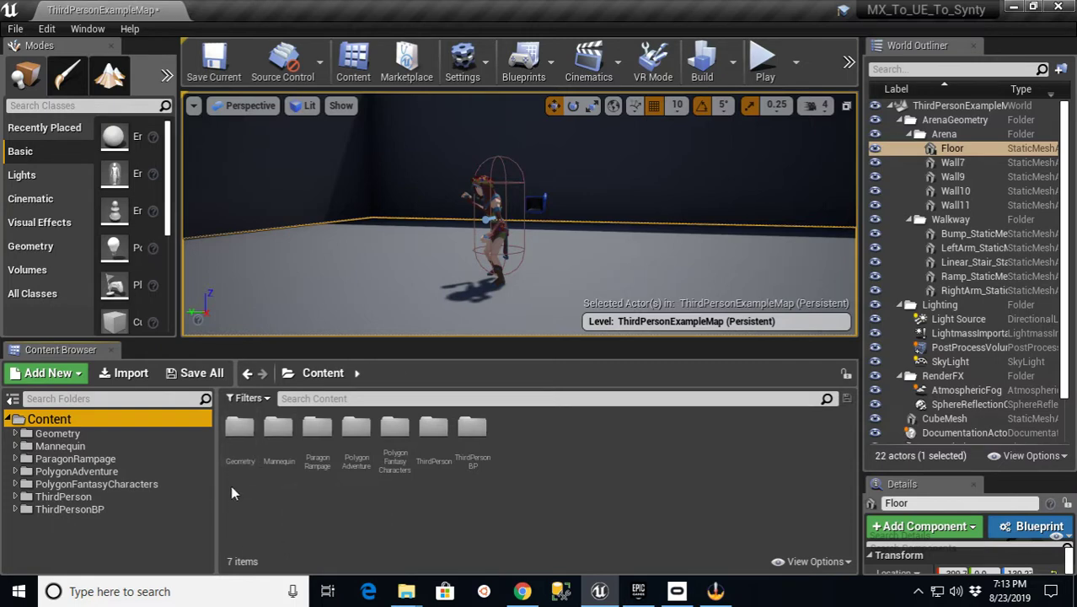
left_click(92, 447)
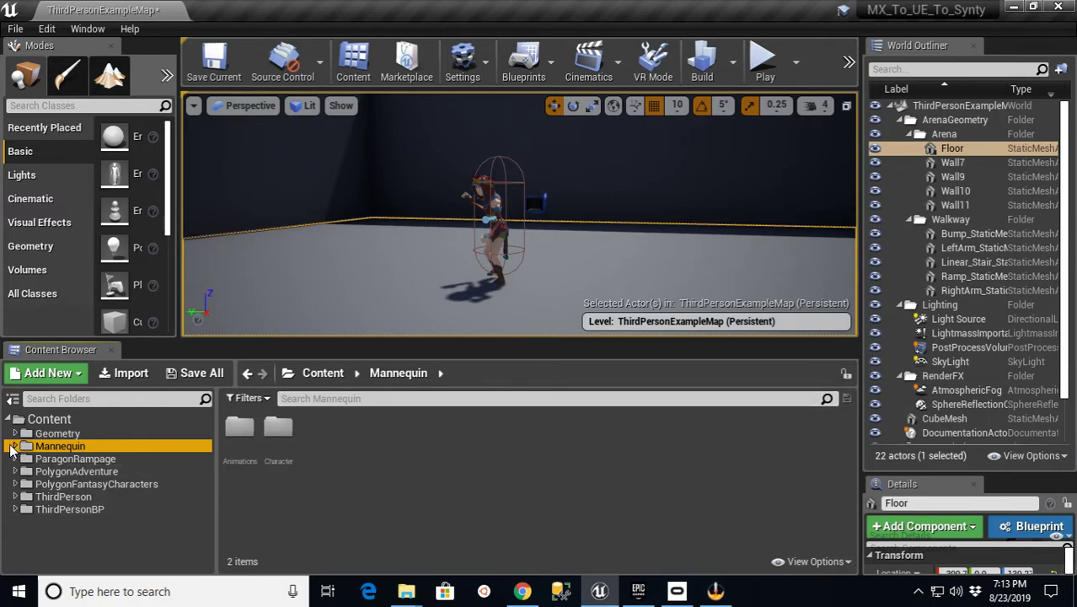
Open the 'Retargeting Mixamo In-Place Animation To Epic Skeleton' forum thread and scroll to its download links.
left_click(523, 591)
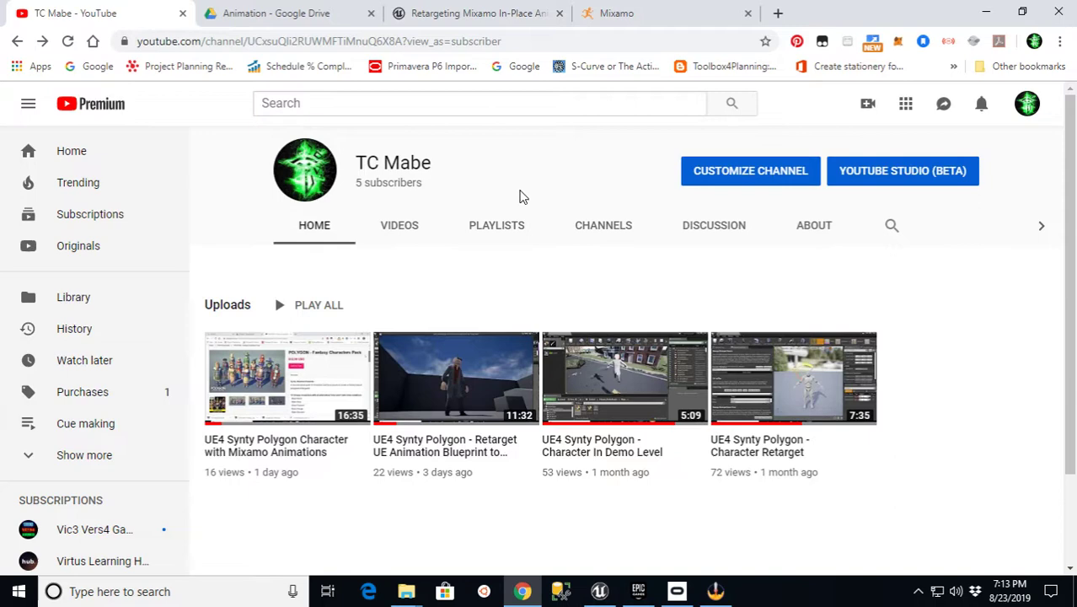
left_click(469, 12)
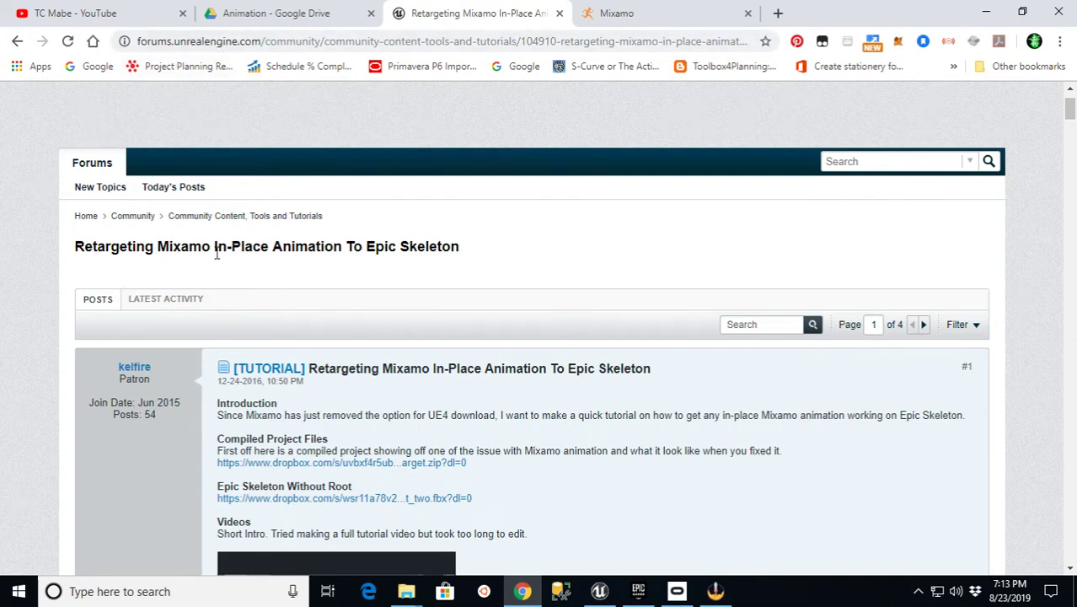
scroll(454, 305, "down", 1)
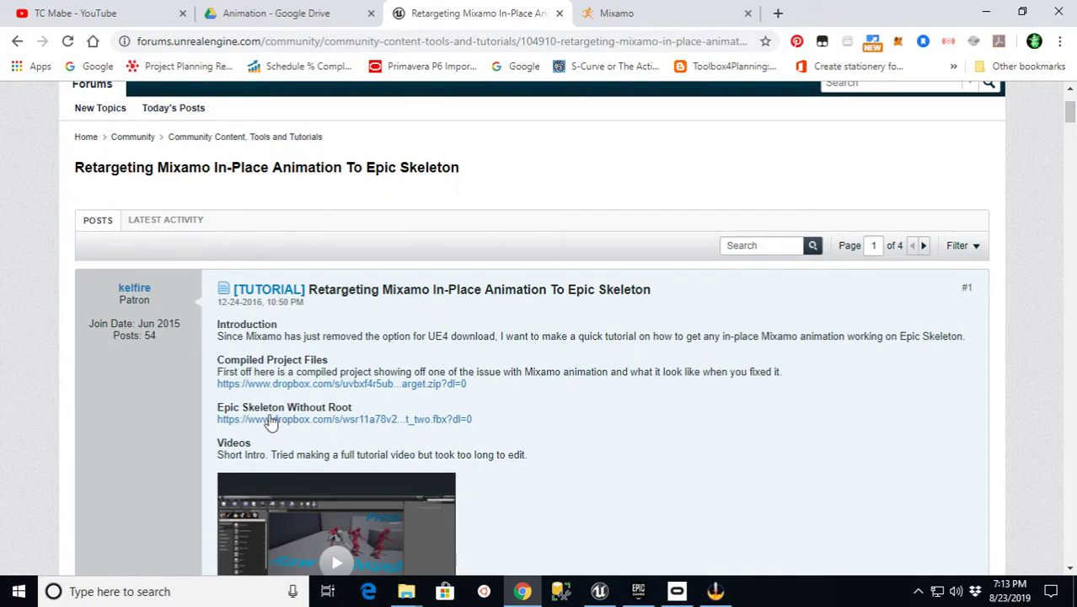
Review the Drive Animation folder with UE_MX_Mannequin.fbx and bone-mapping files, then go to Mixamo.
left_click(270, 26)
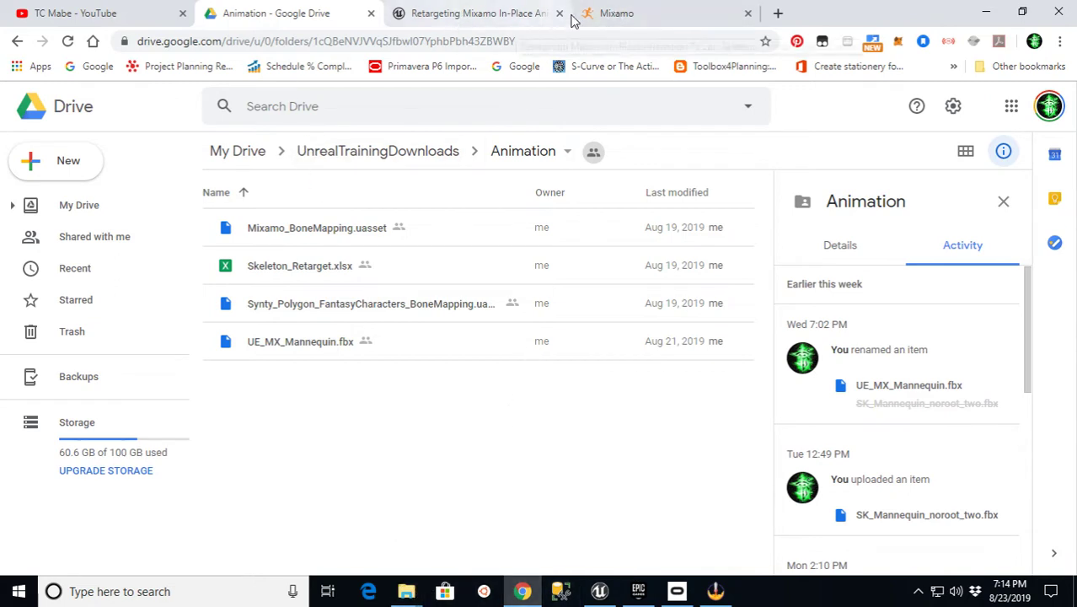
left_click(638, 19)
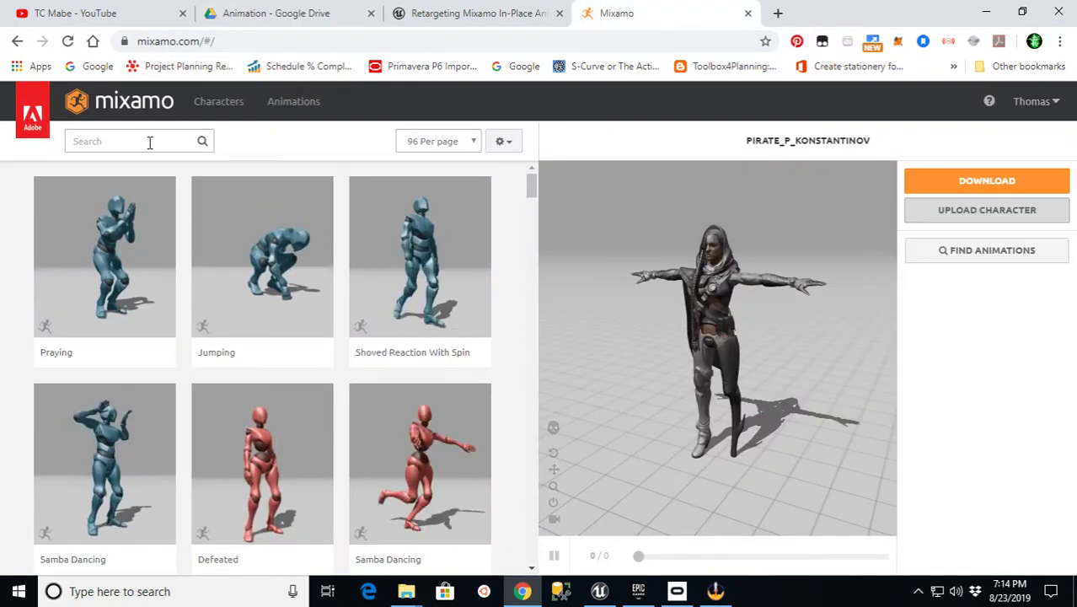
Upload Mixamo_UE_Mannequin.fbx from Downloads as a new Mixamo character and let the Auto-Rigger process it.
left_click(978, 215)
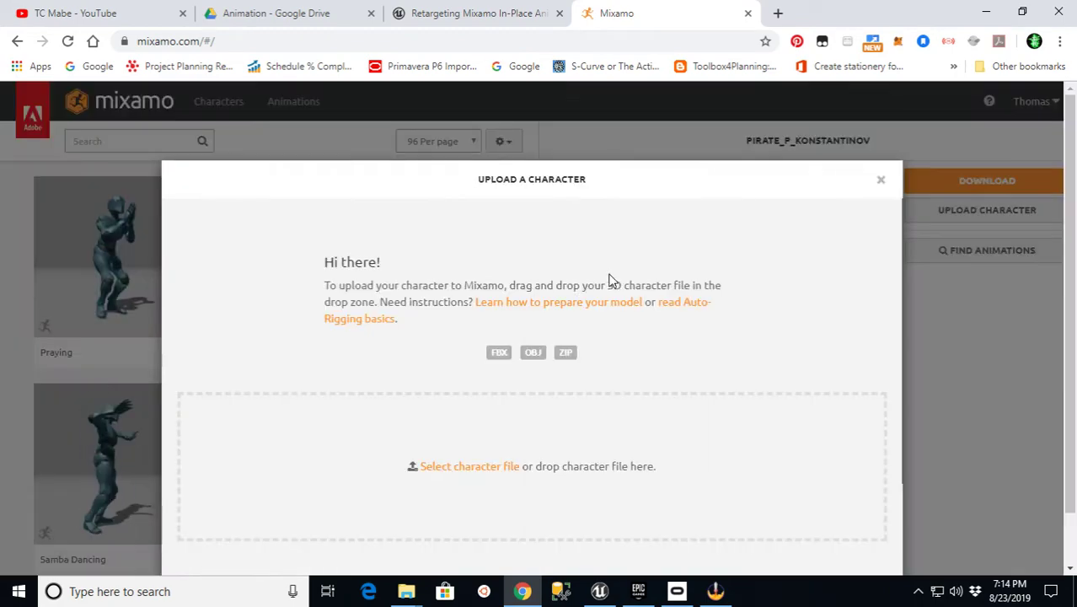
left_click(488, 469)
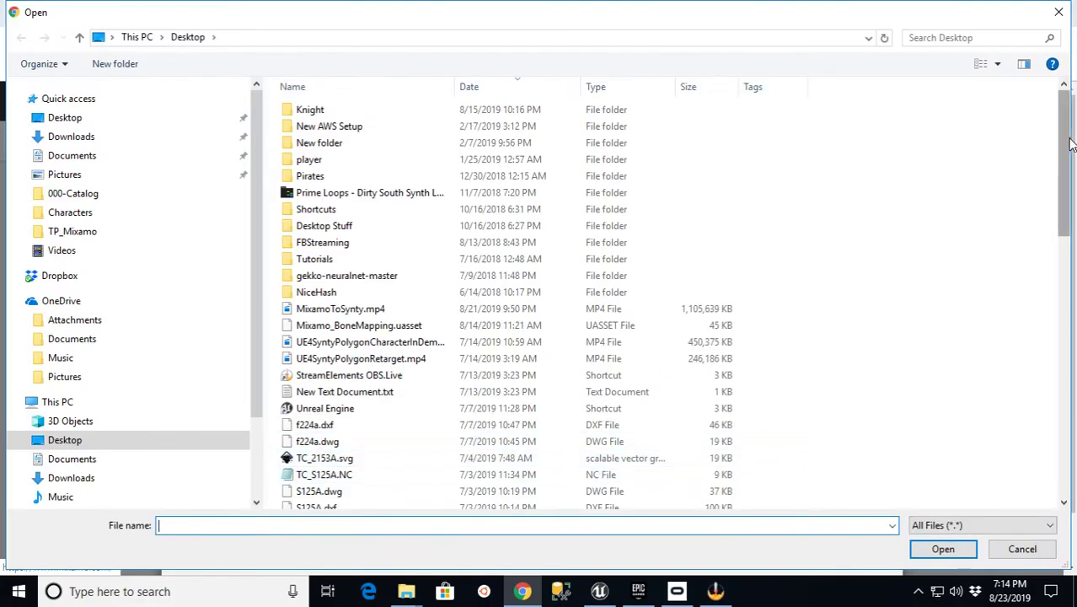
left_click_drag(1065, 139, 1065, 401)
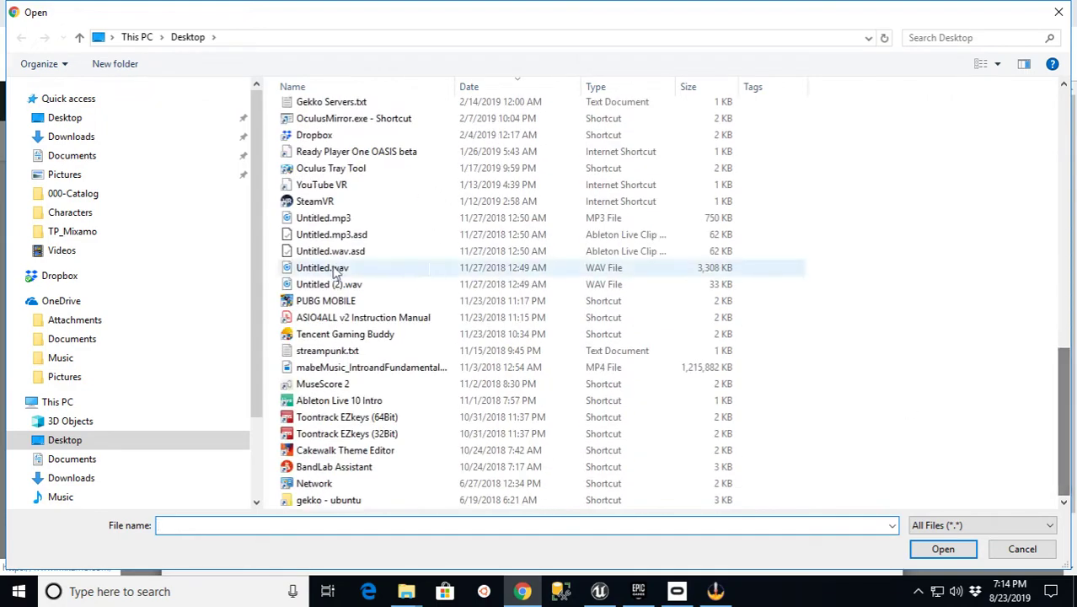
left_click(57, 137)
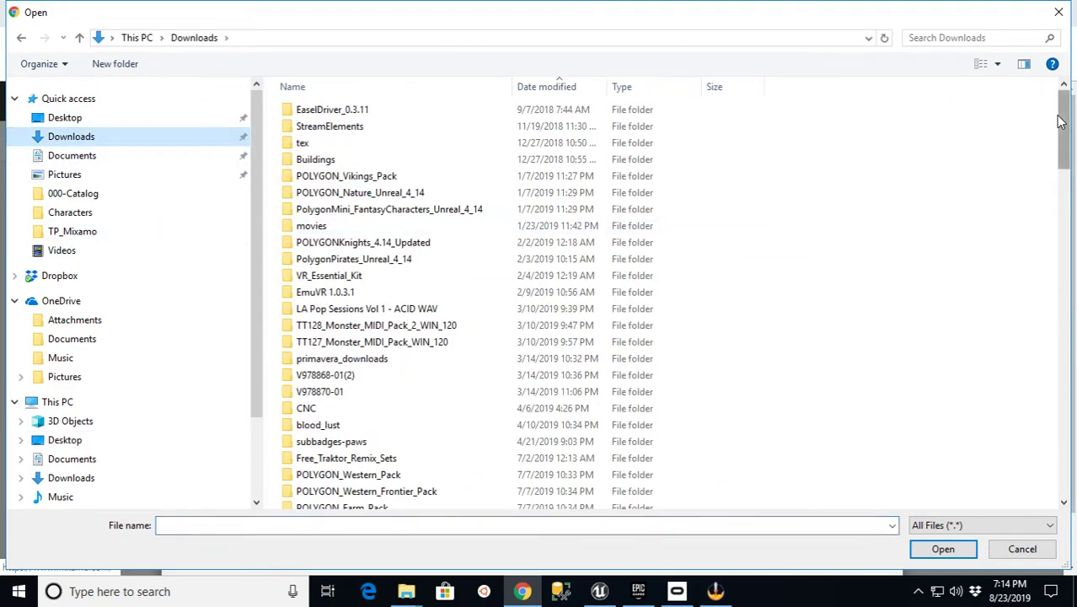
left_click_drag(1065, 133, 1067, 472)
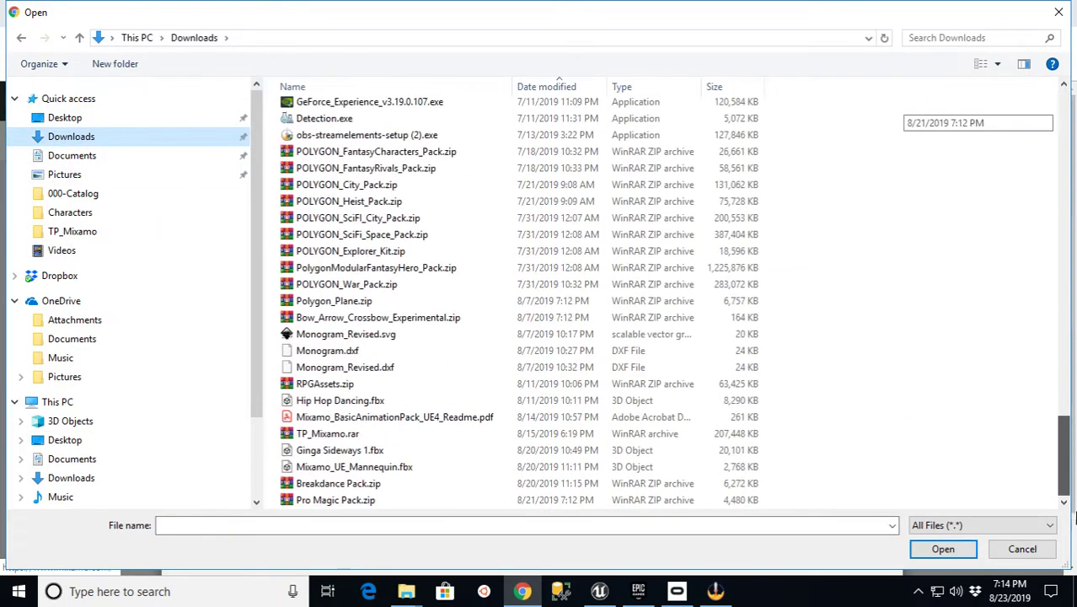
left_click(354, 468)
double_click(380, 469)
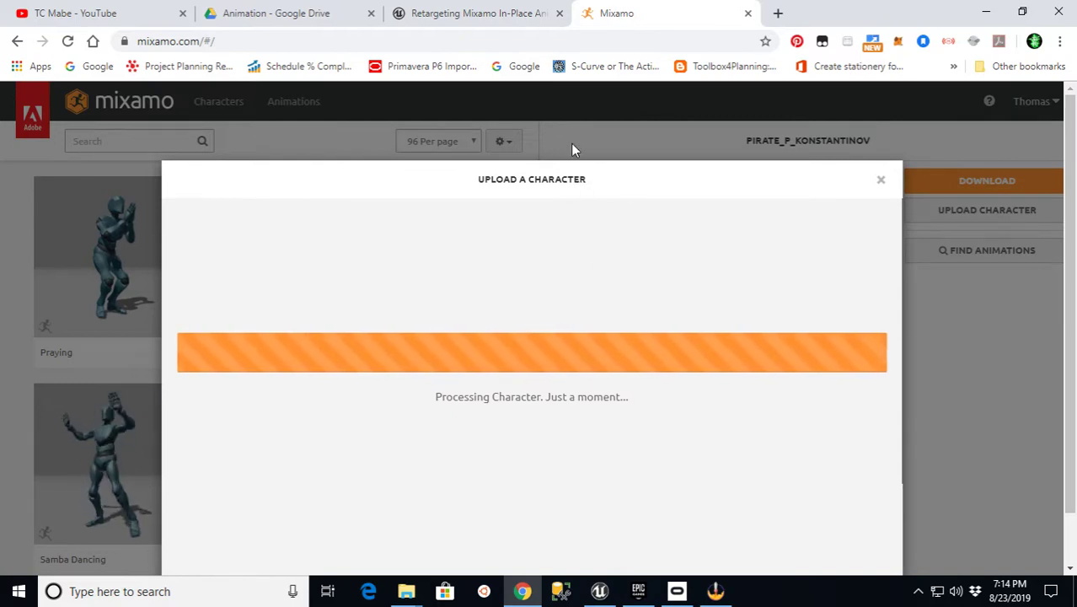
scroll(695, 281, "down", 1)
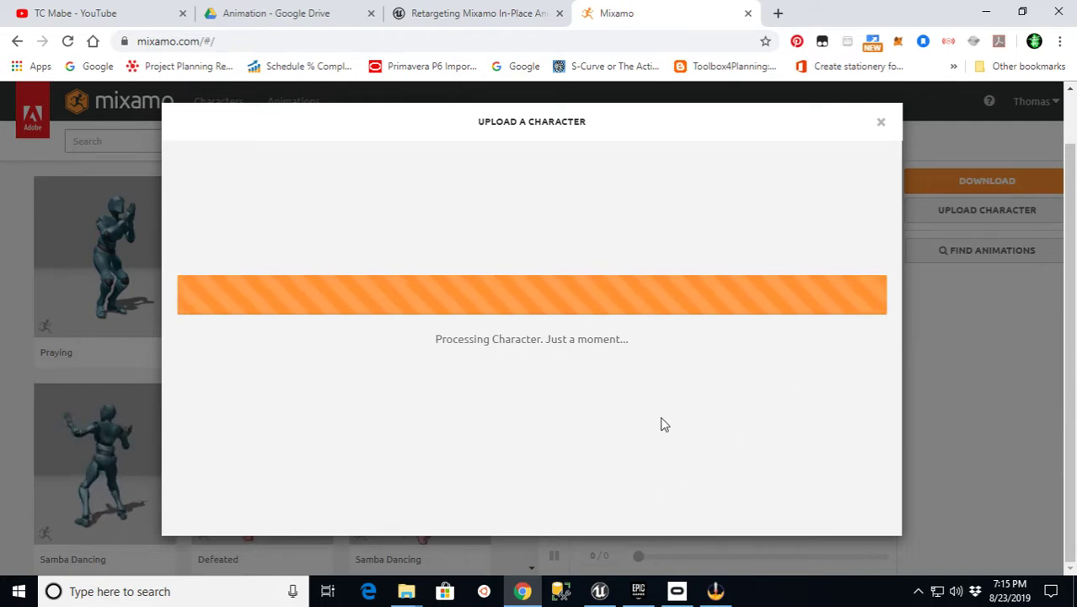
mouse_move(609, 599)
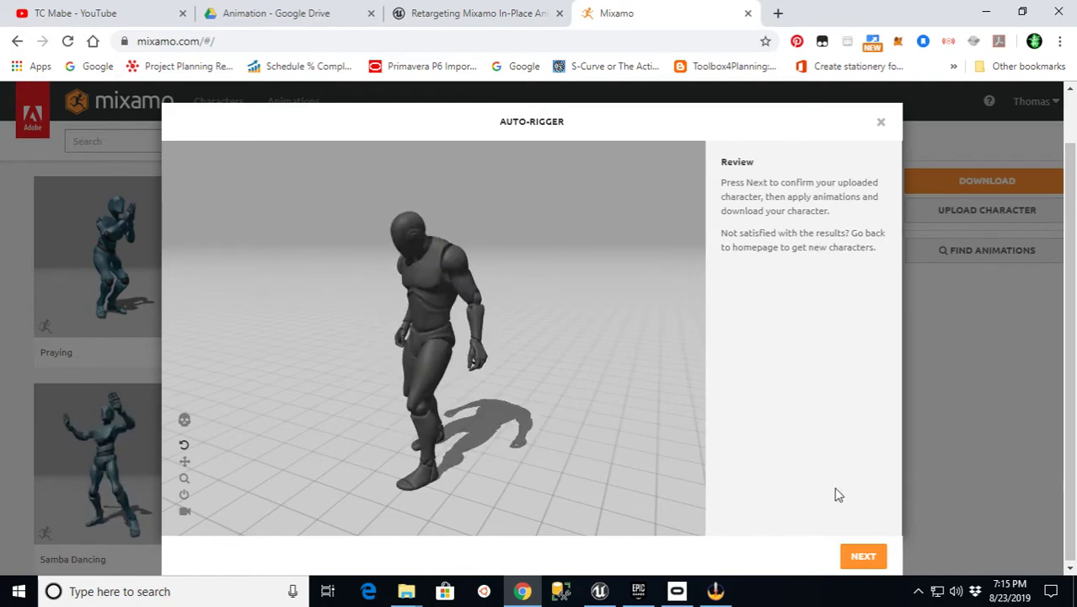
Accept the auto-rigged mannequin as Mixamo's current character, then return to the Google Drive folder.
left_click(873, 553)
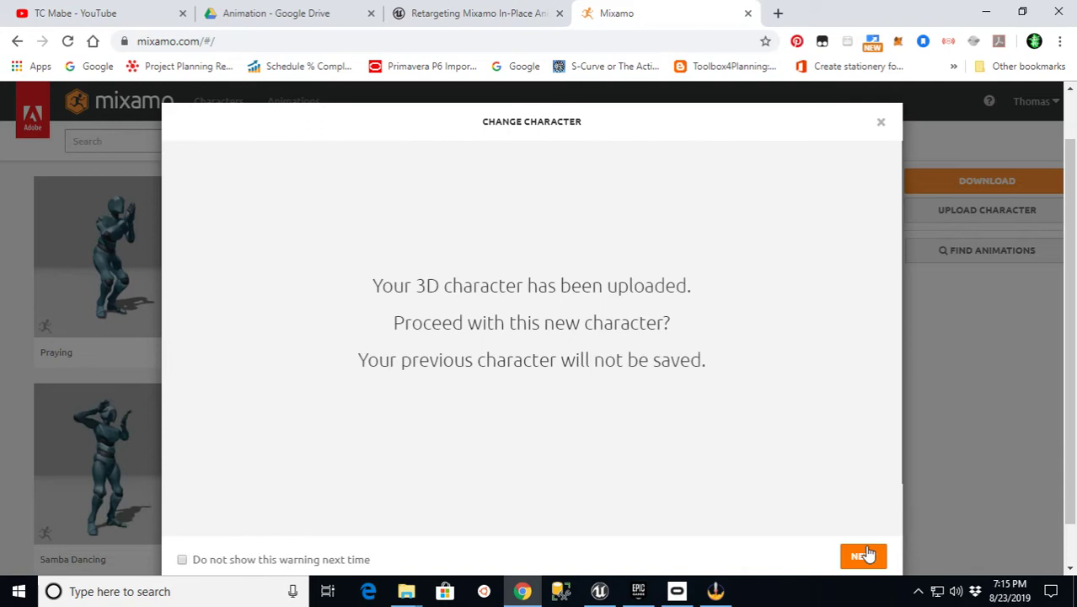
left_click(863, 558)
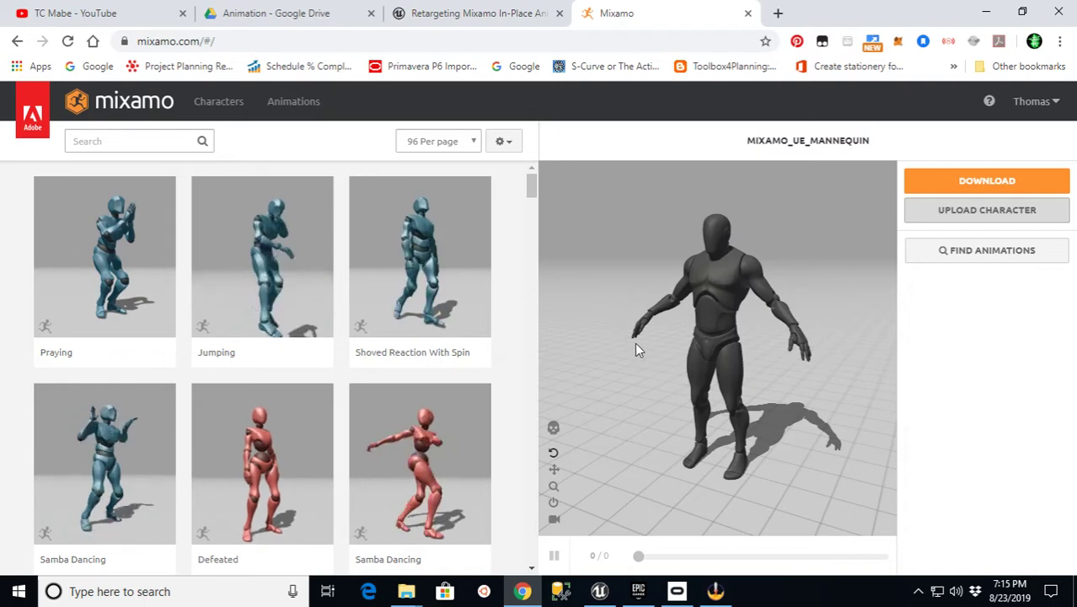
left_click(278, 15)
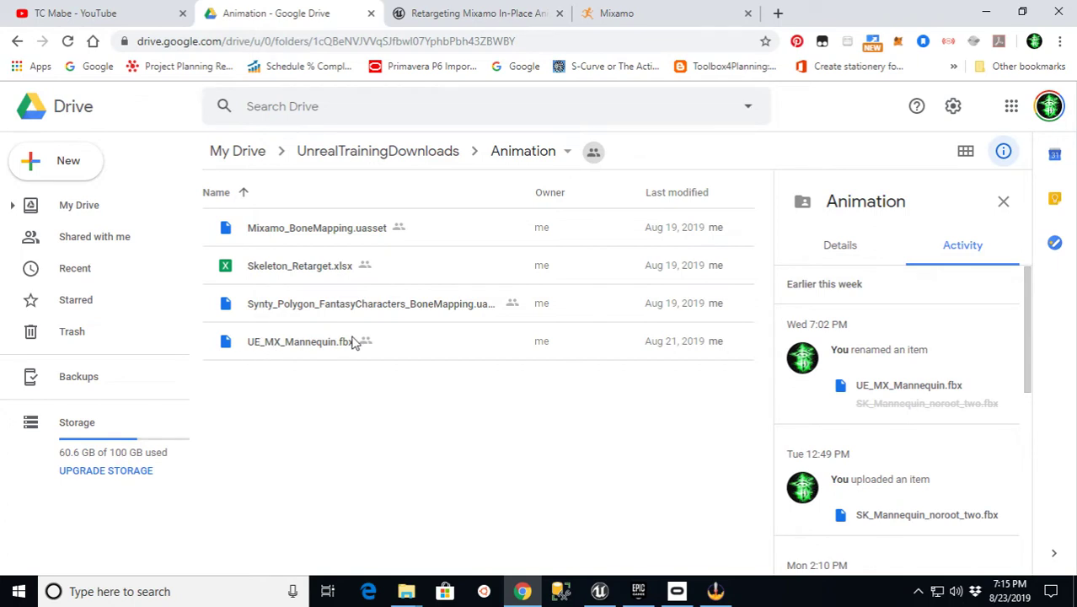
Pass through the forum tutorial and come back to Mixamo with MIXAMO_UE_MANNEQUIN loaded.
left_click(443, 12)
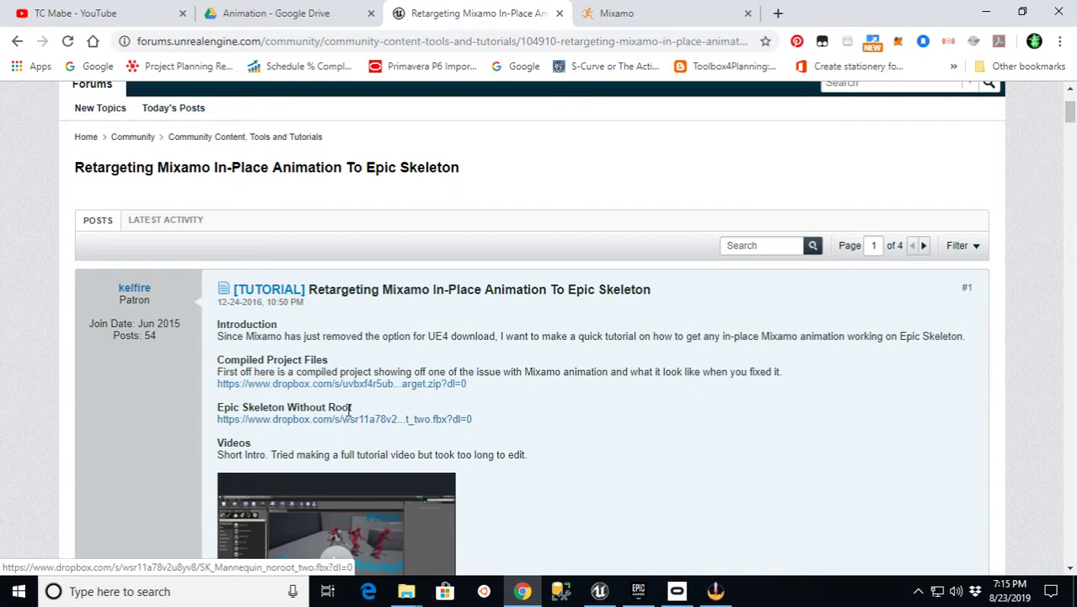
left_click(657, 13)
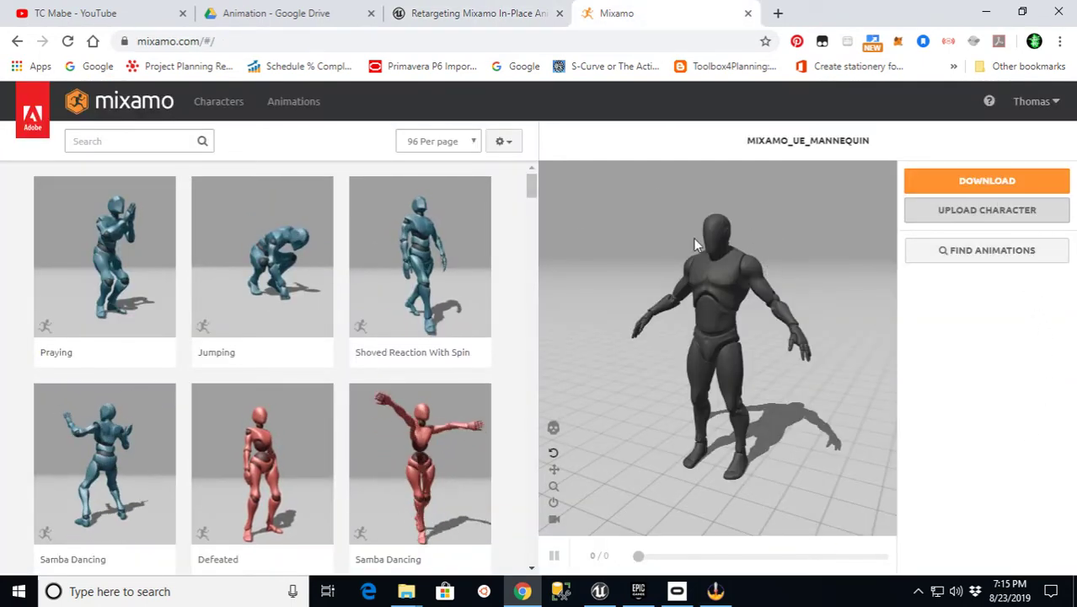
Search Mixamo for 'pack' and preview the Breakdance Pack on the mannequin, scrubbing its timeline.
left_click(112, 143)
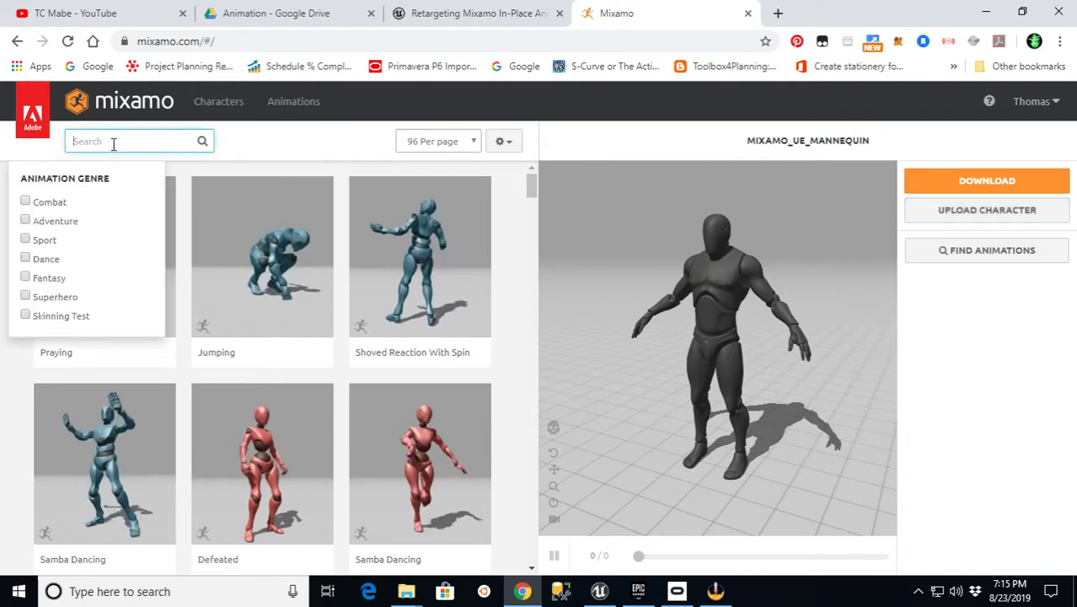
type("pa")
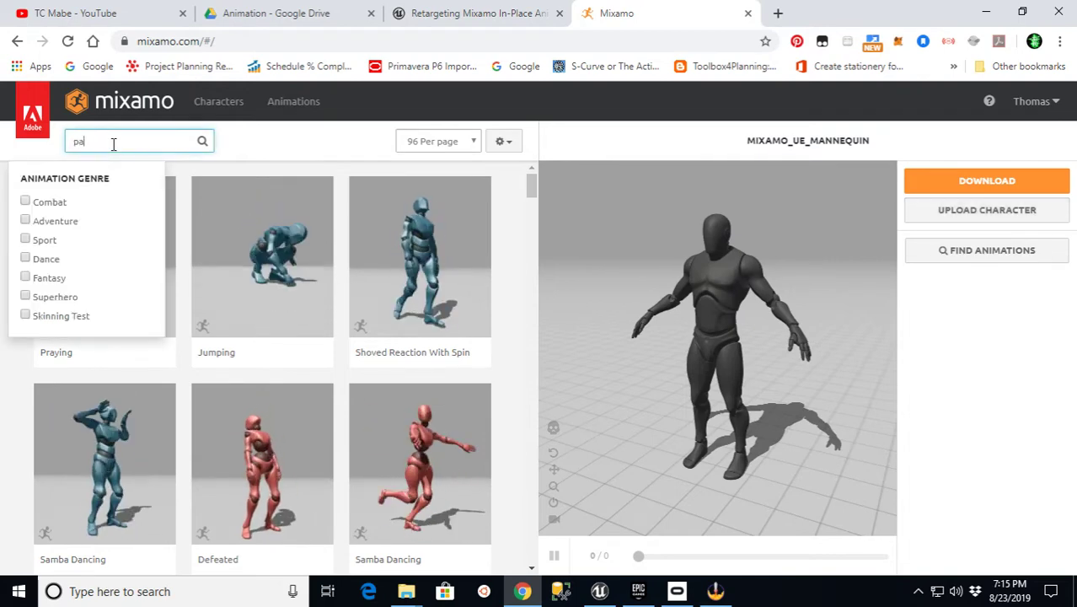
type("ck")
key("Return")
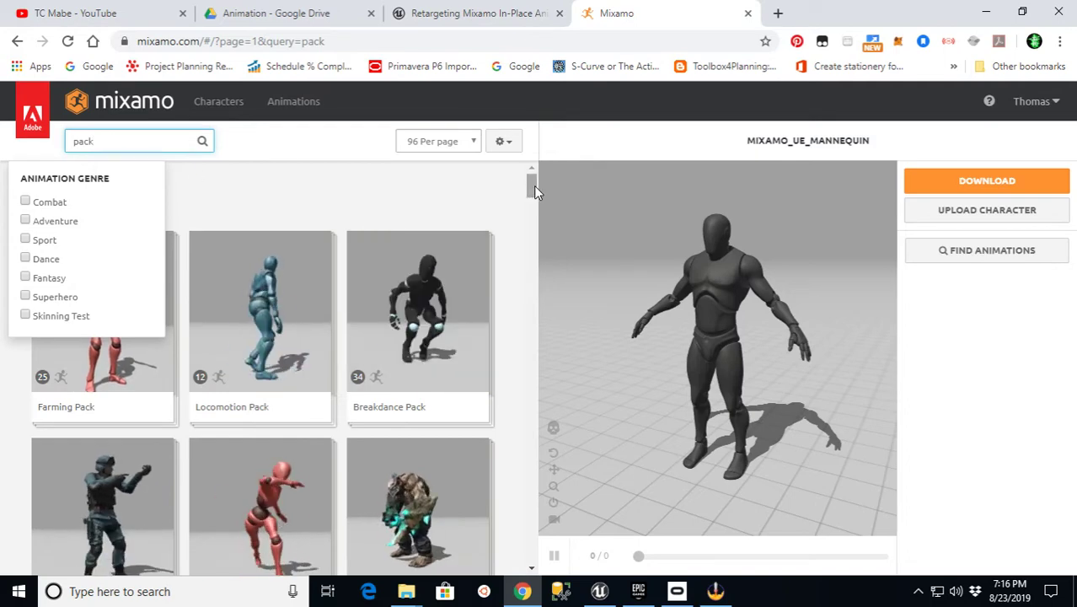
scroll(533, 189, "down", 5)
scroll(510, 248, "up", 5)
left_click(423, 307)
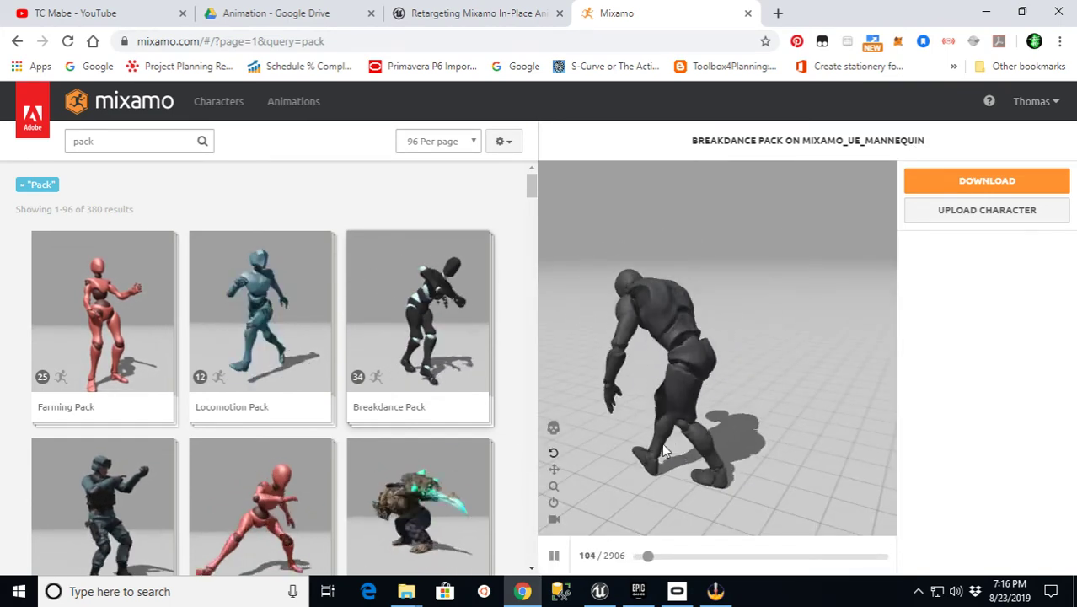
mouse_move(648, 557)
left_mouse_down()
mouse_move(838, 562)
mouse_move(634, 567)
left_mouse_up()
Start the Breakdance Pack download with FBX format, T-pose, 30 fps and keyframe reduction none.
left_click(969, 181)
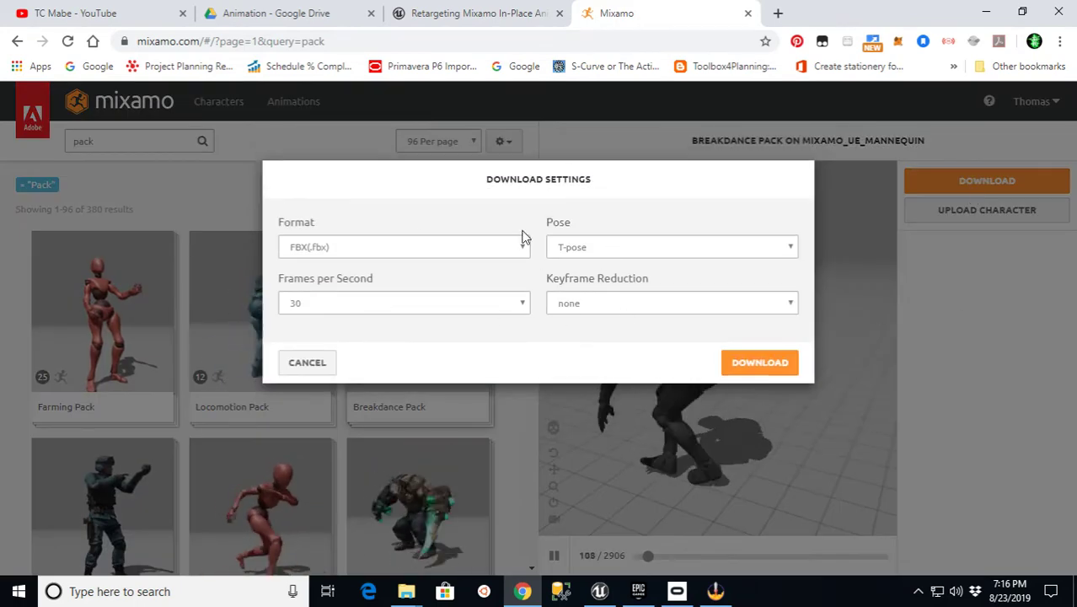
left_click(763, 366)
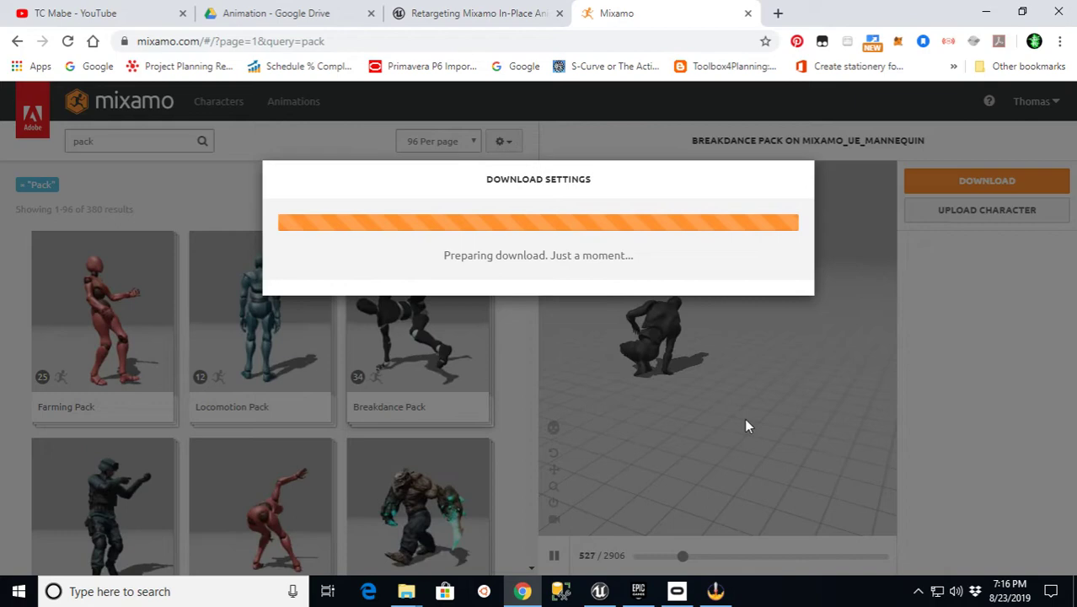
mouse_move(406, 591)
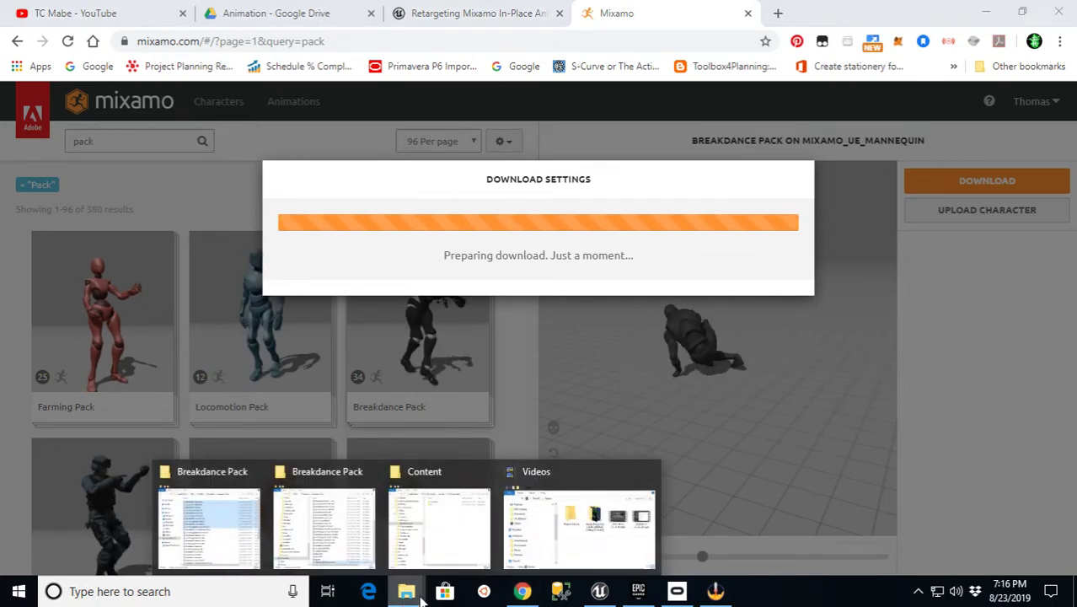
In Downloads, extract Breakdance Pack (1).zip into its own Breakdance Pack (1) folder.
mouse_move(214, 500)
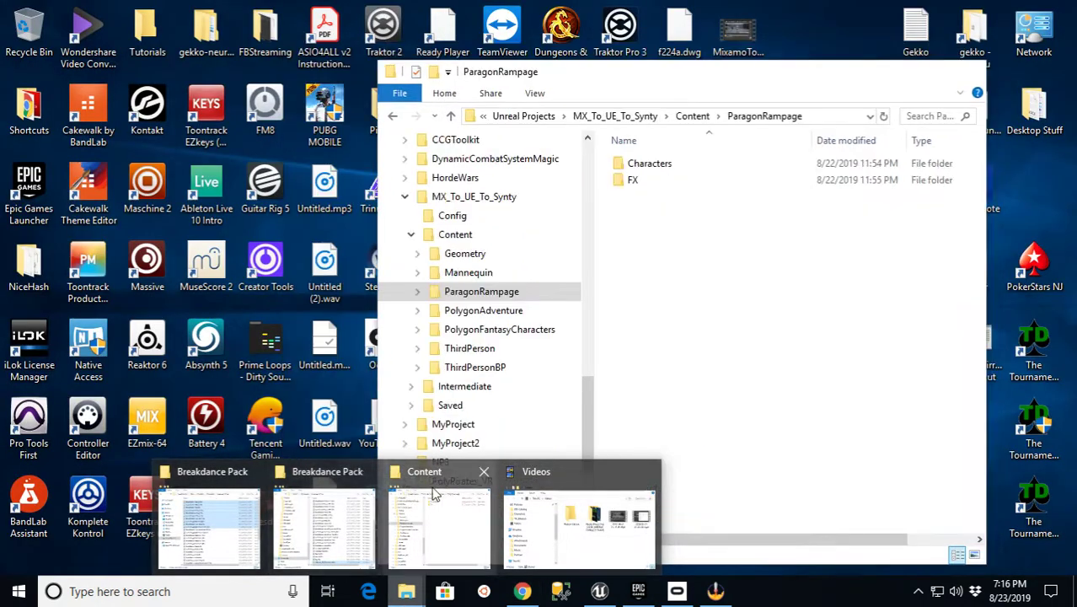
left_click(566, 470)
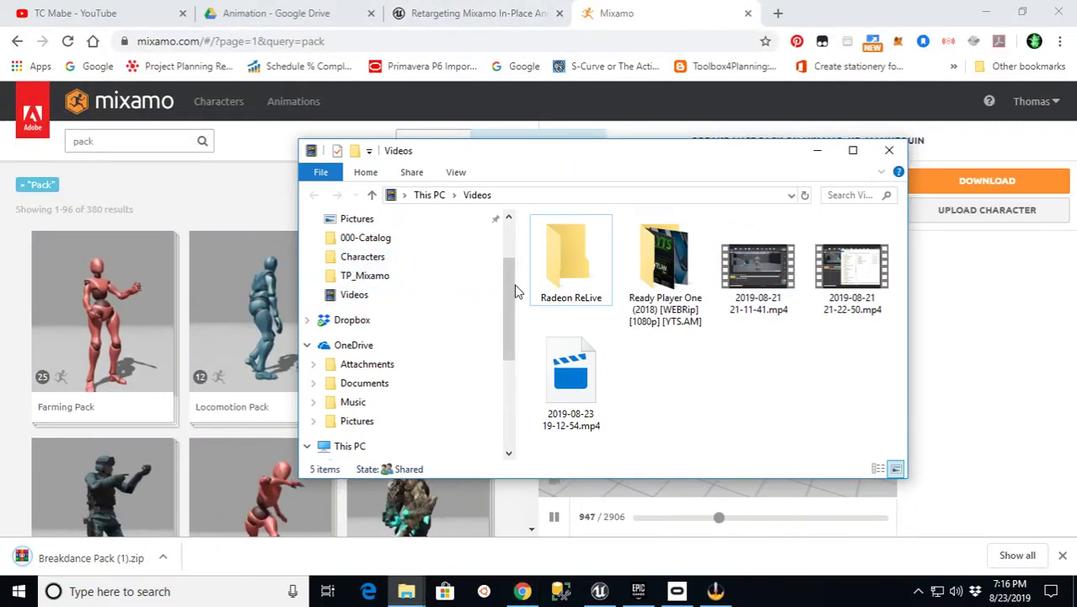
scroll(509, 280, "up", 2)
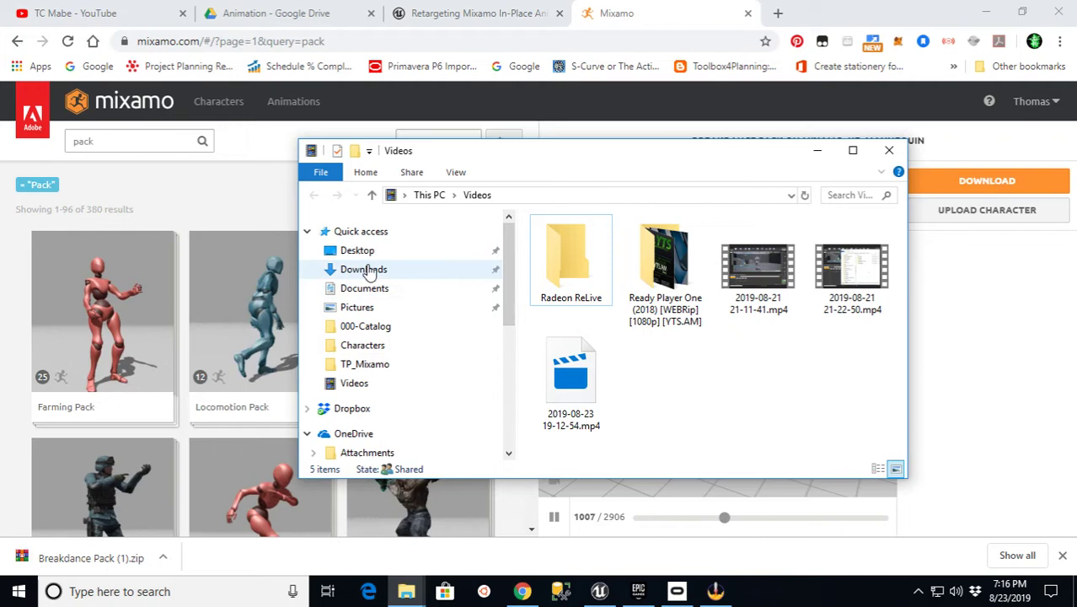
left_click(364, 269)
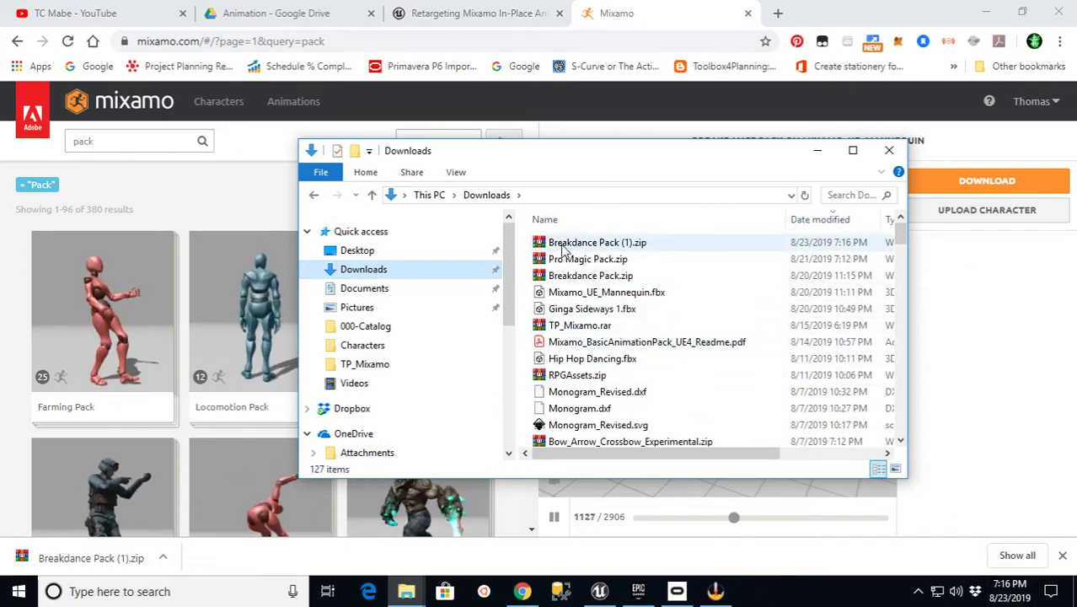
right_click(563, 243)
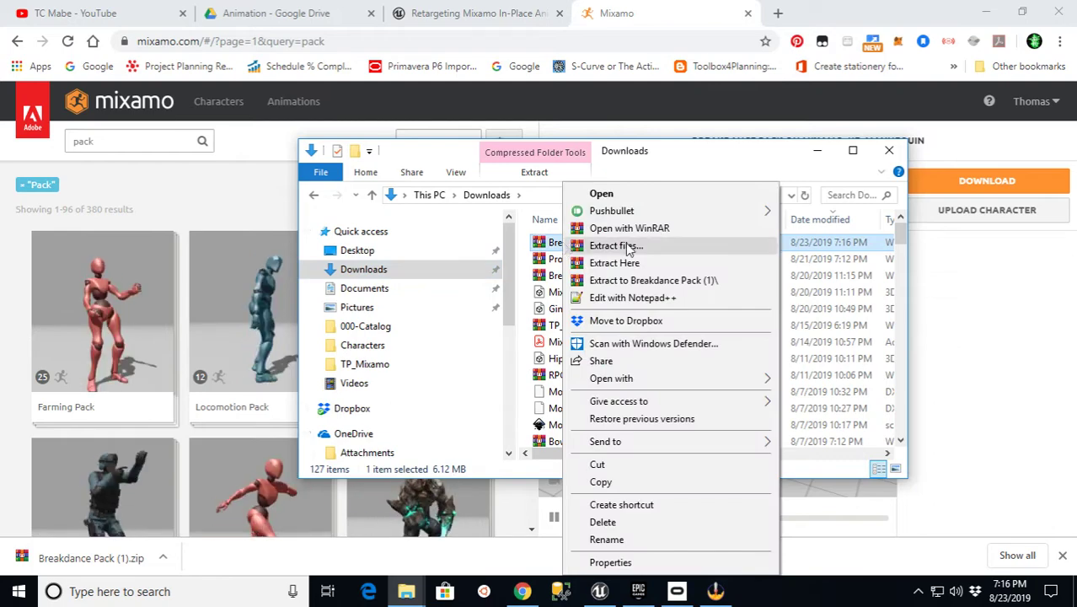
left_click(625, 281)
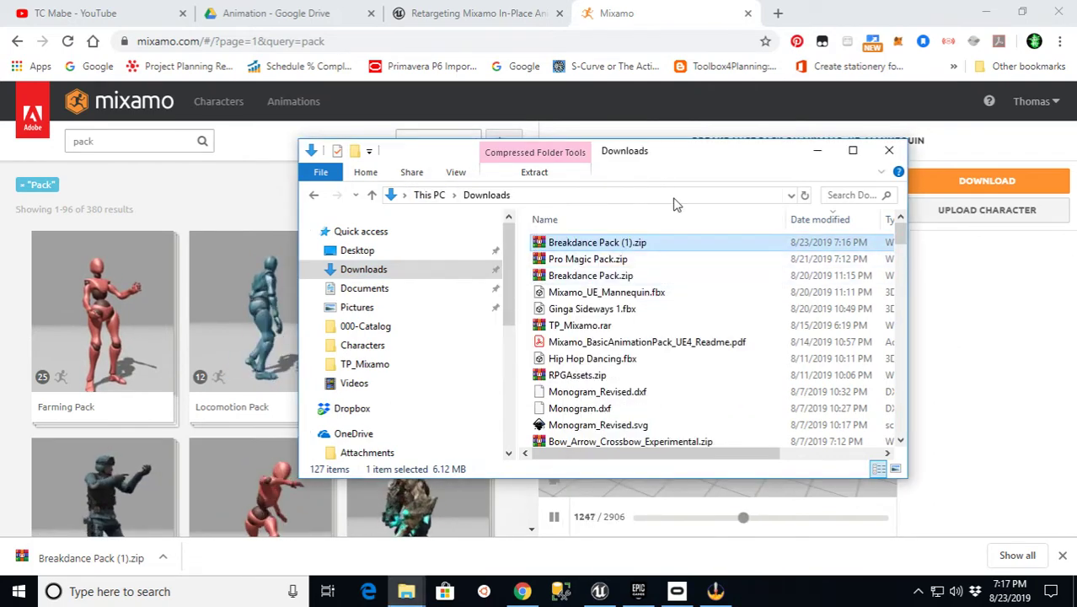
Open the Breakdance Pack folder to check its 35 FBX files, then return to Unreal Engine.
left_click_drag(900, 235, 940, 366)
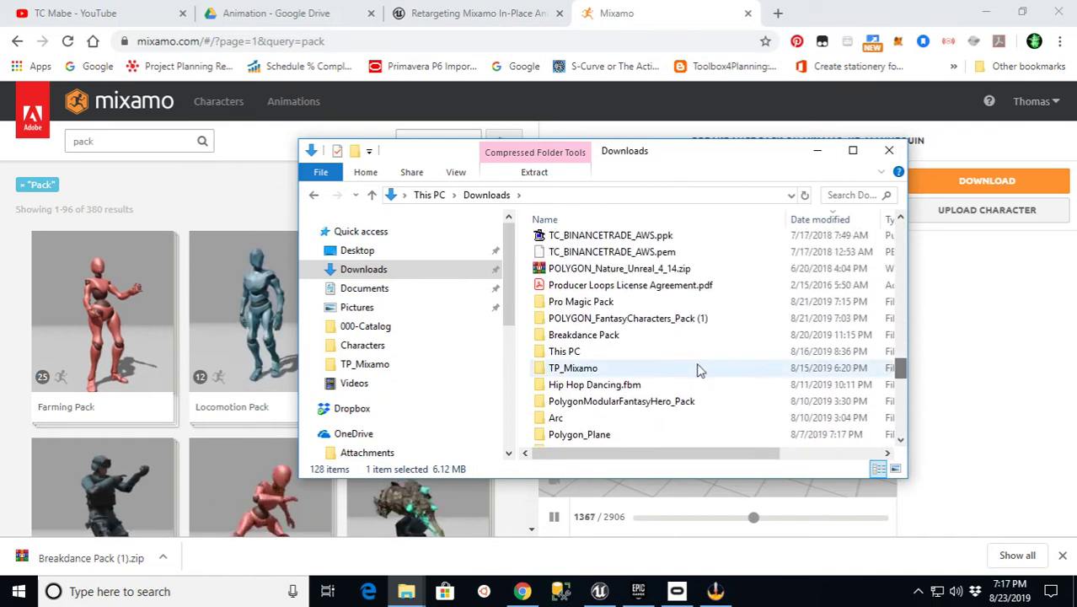
double_click(583, 334)
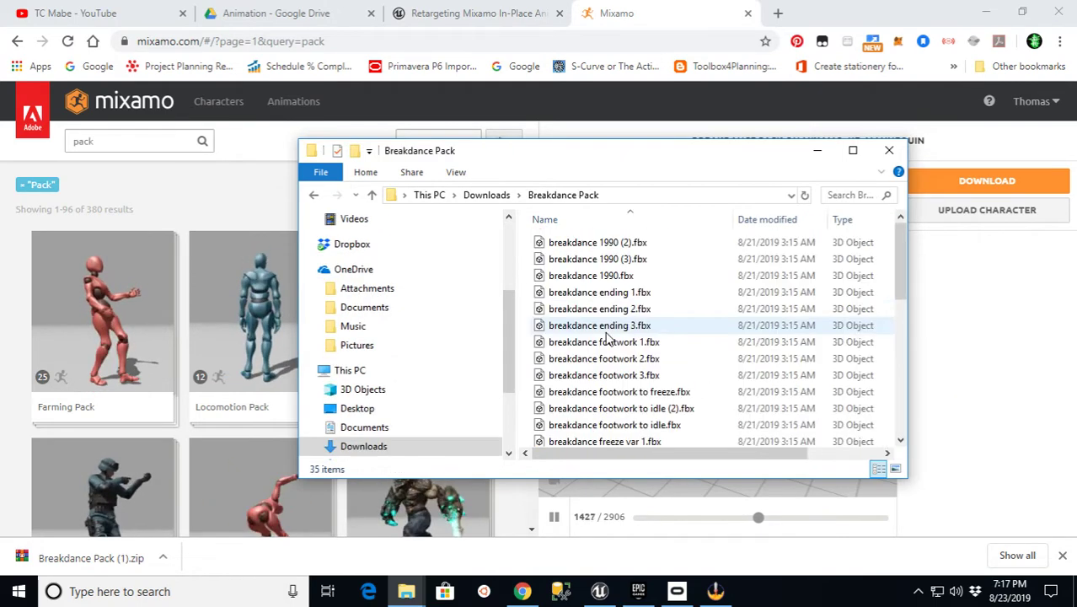
scroll(730, 323, "down", 7)
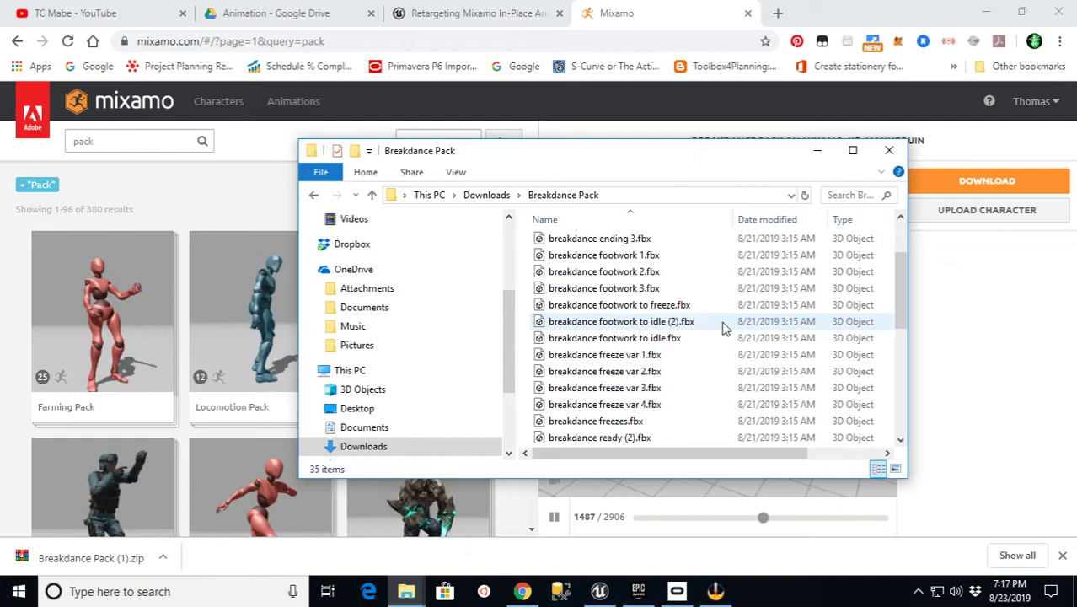
scroll(716, 328, "down", 2)
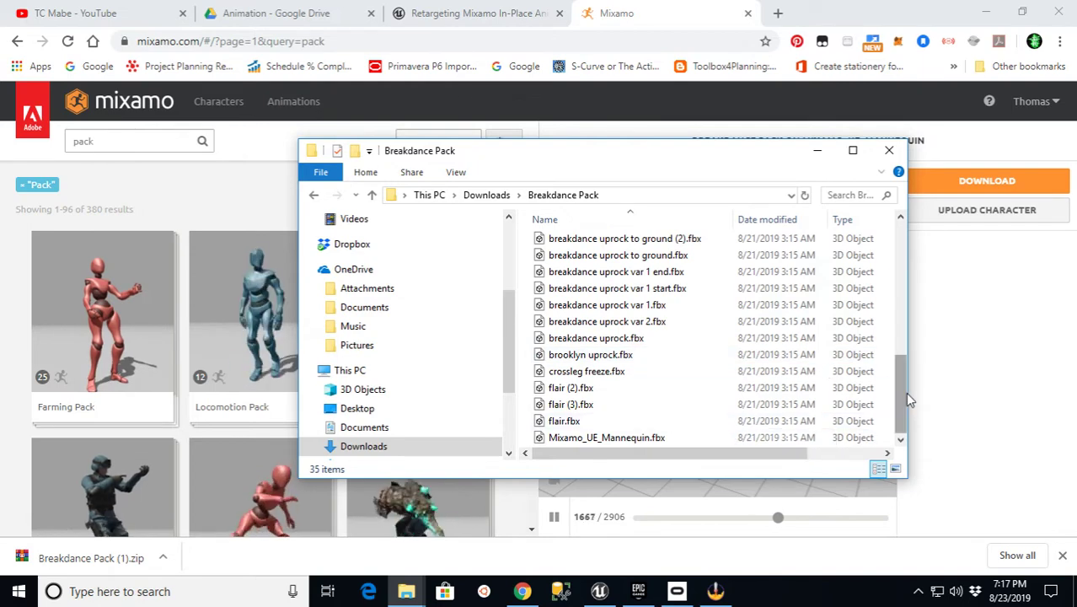
left_click_drag(899, 393, 906, 441)
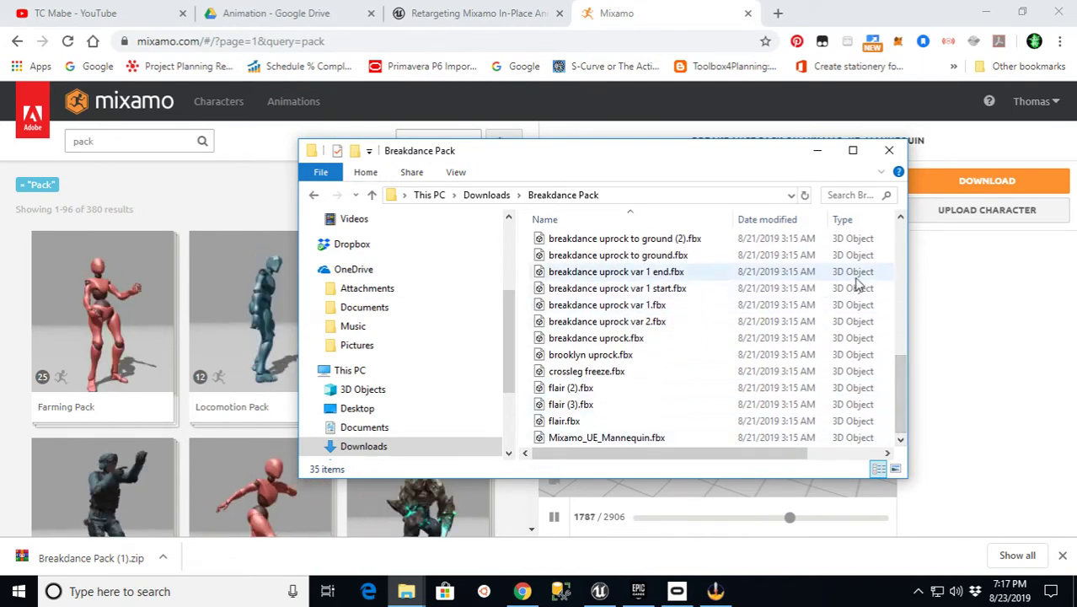
mouse_move(600, 593)
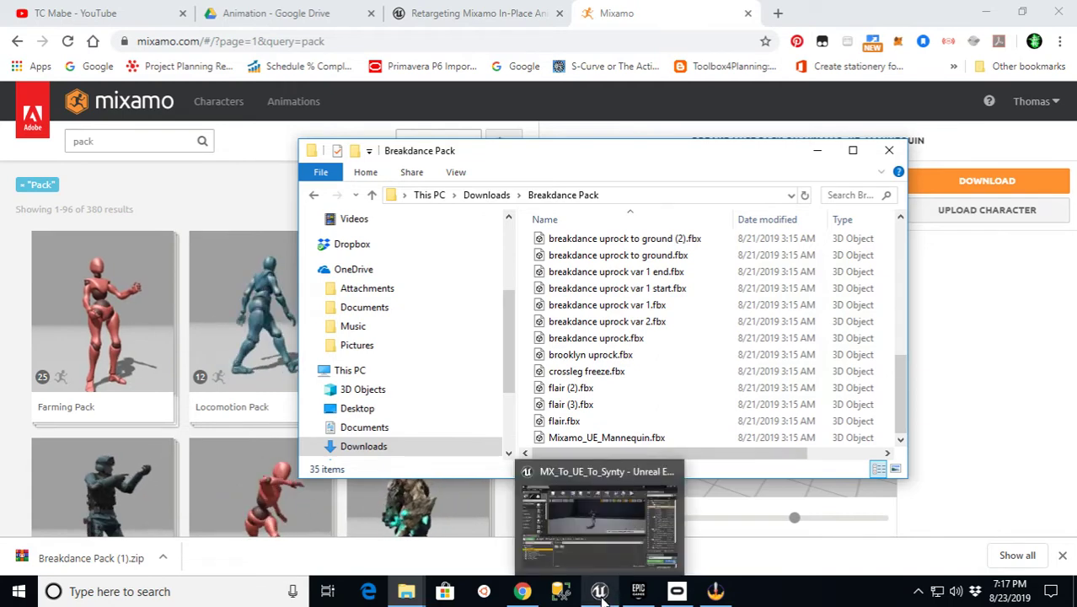
left_click(598, 594)
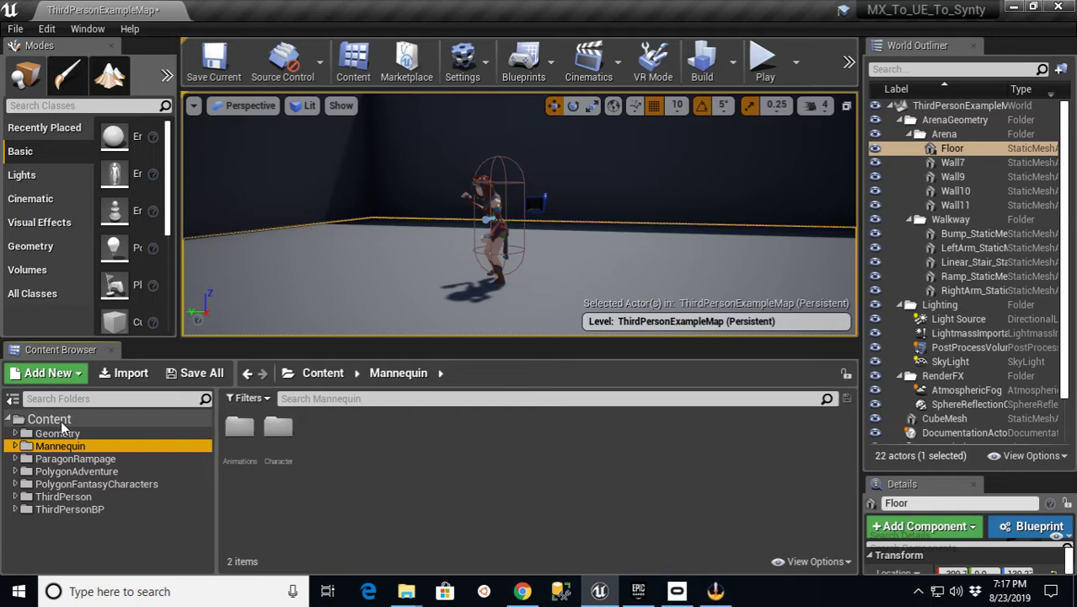
Create a new folder named Mixamo_Mannequin under the project's Content folder.
left_click(46, 419)
right_click(40, 428)
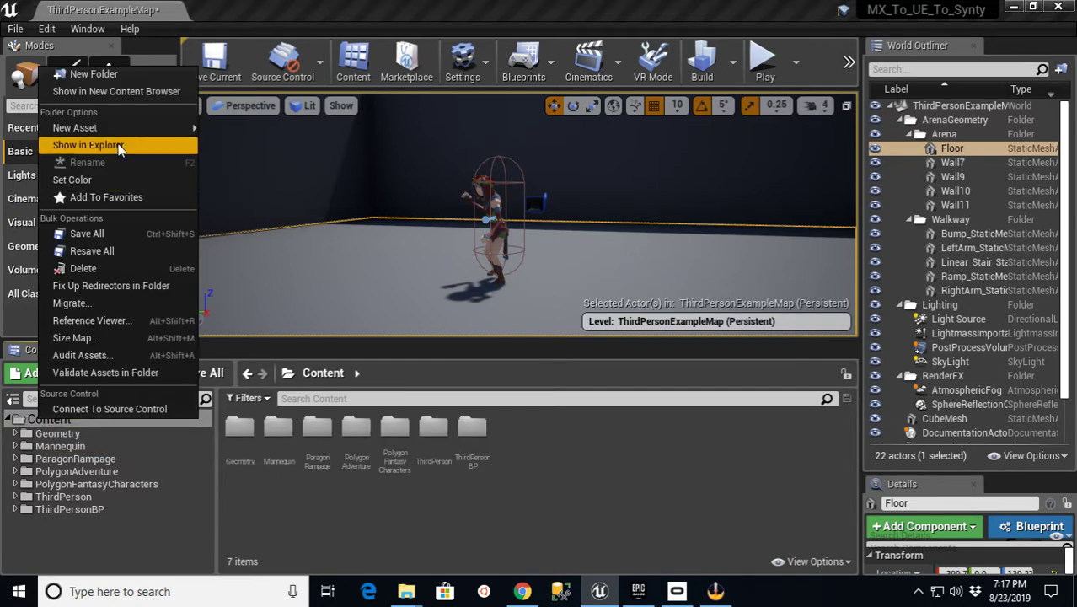
left_click(117, 80)
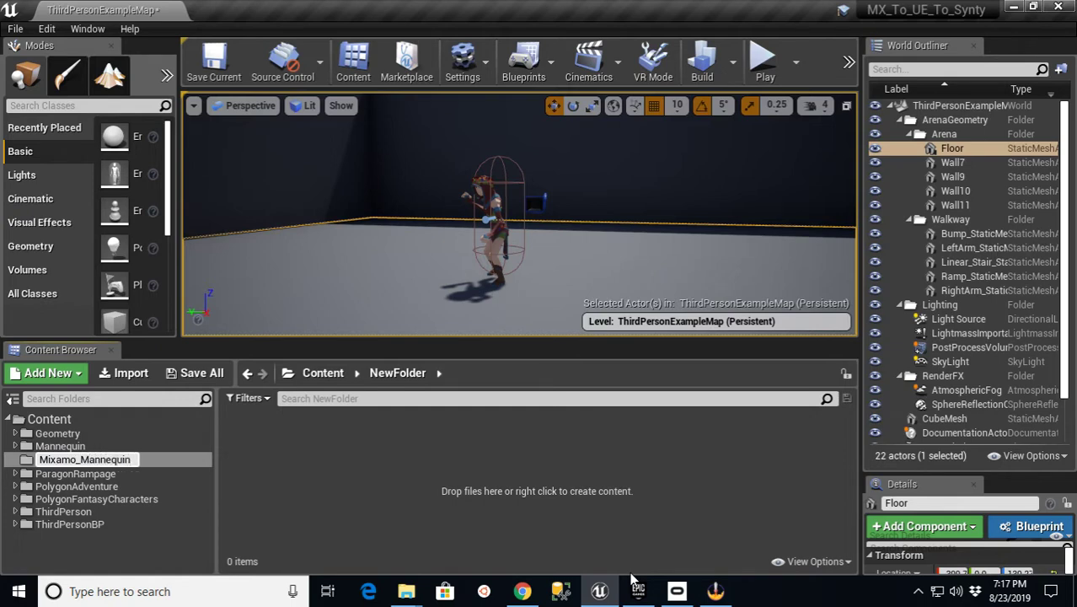
type("Mixamo_Mannequin")
key("Return")
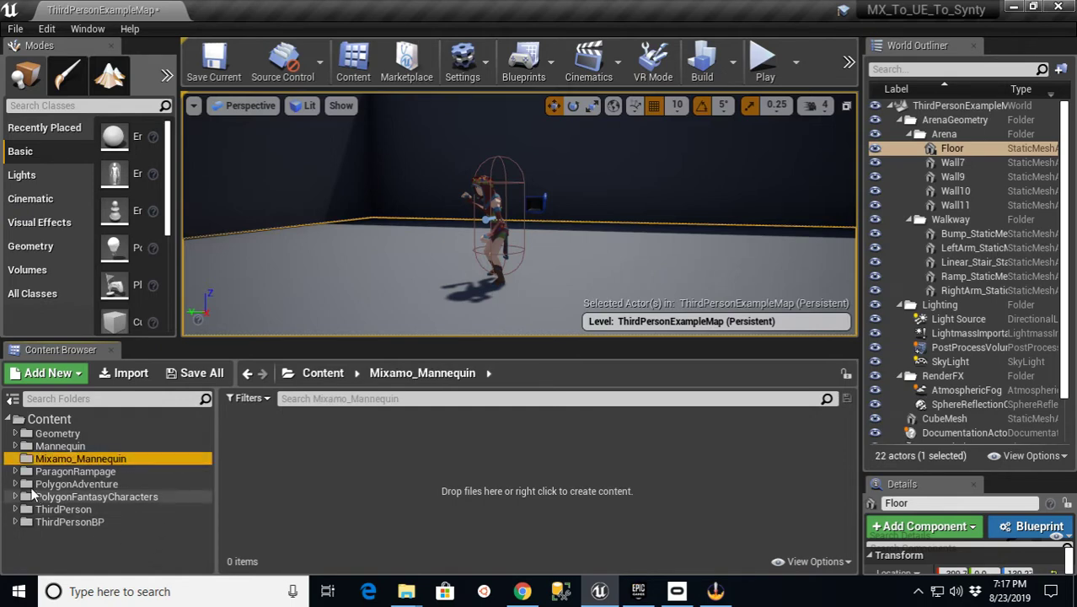
Add an Animations subfolder inside Mixamo_Mannequin and open Mixamo_Mannequin.
right_click(47, 458)
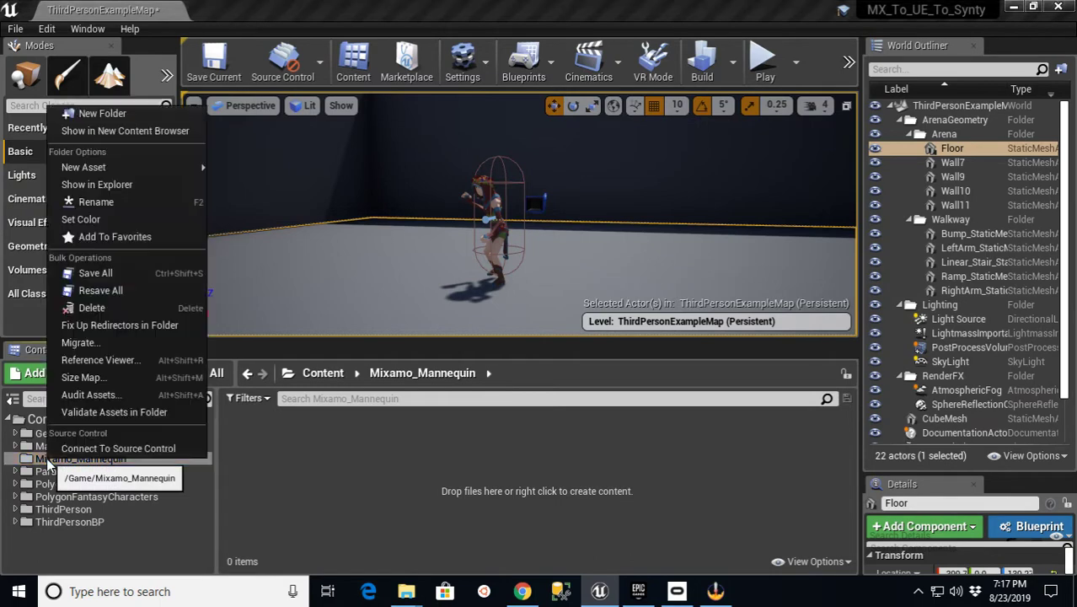
left_click(102, 117)
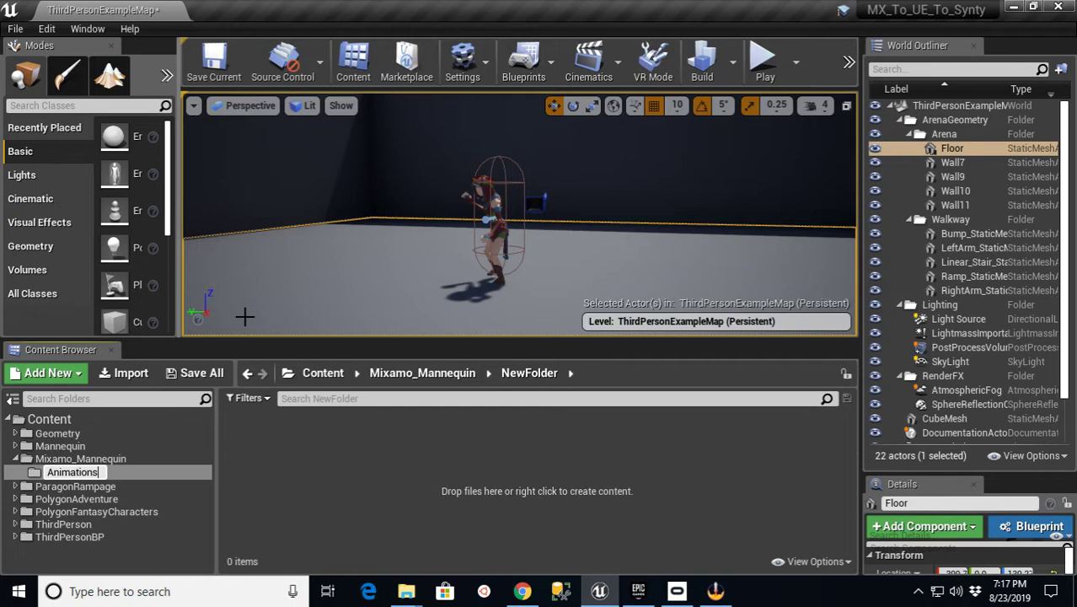
type("Animations")
key("Return")
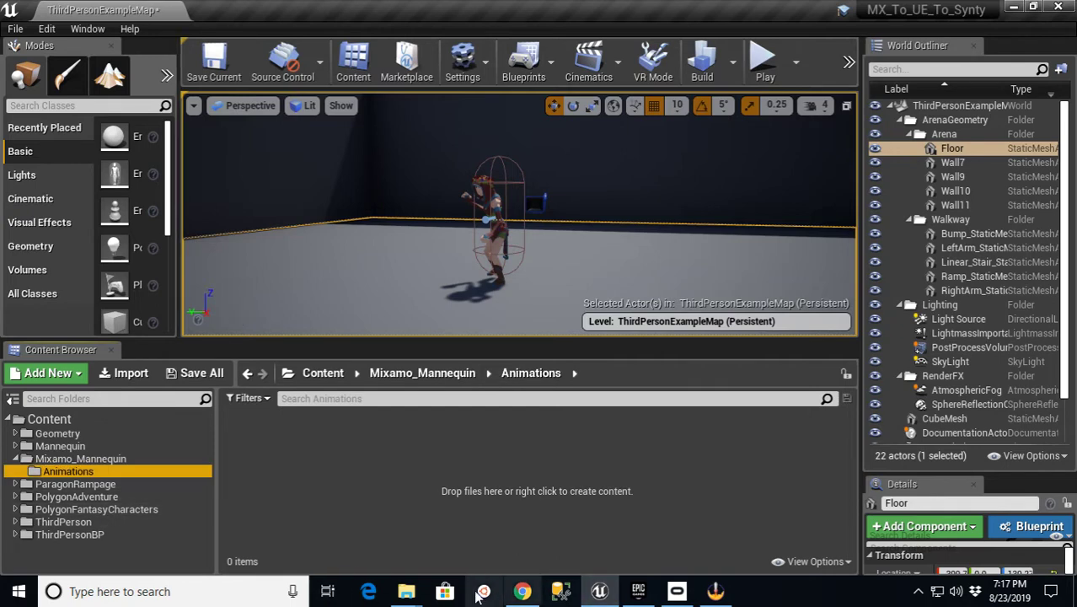
left_click(74, 460)
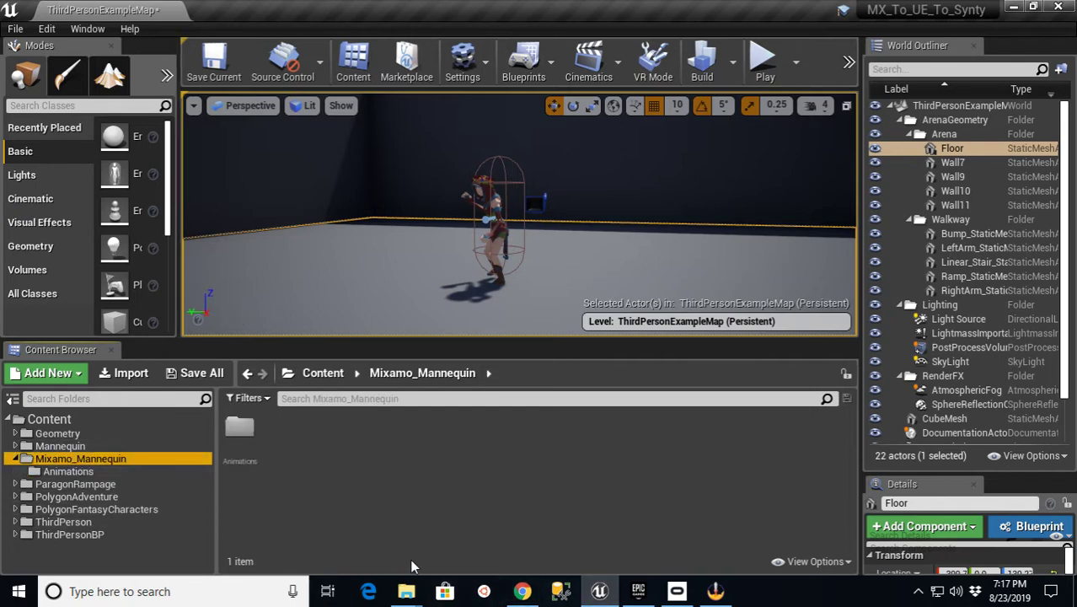
Import Mixamo_UE_Mannequin.fbx from the Breakdance Pack Explorer window into Mixamo_Mannequin using Import All.
left_click(419, 590)
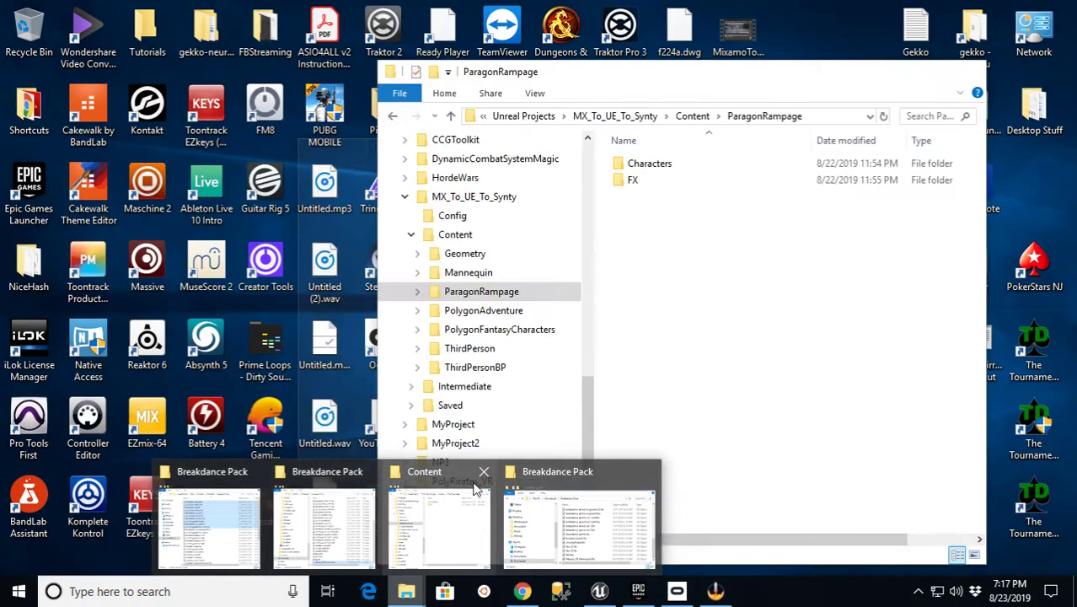
left_click(573, 522)
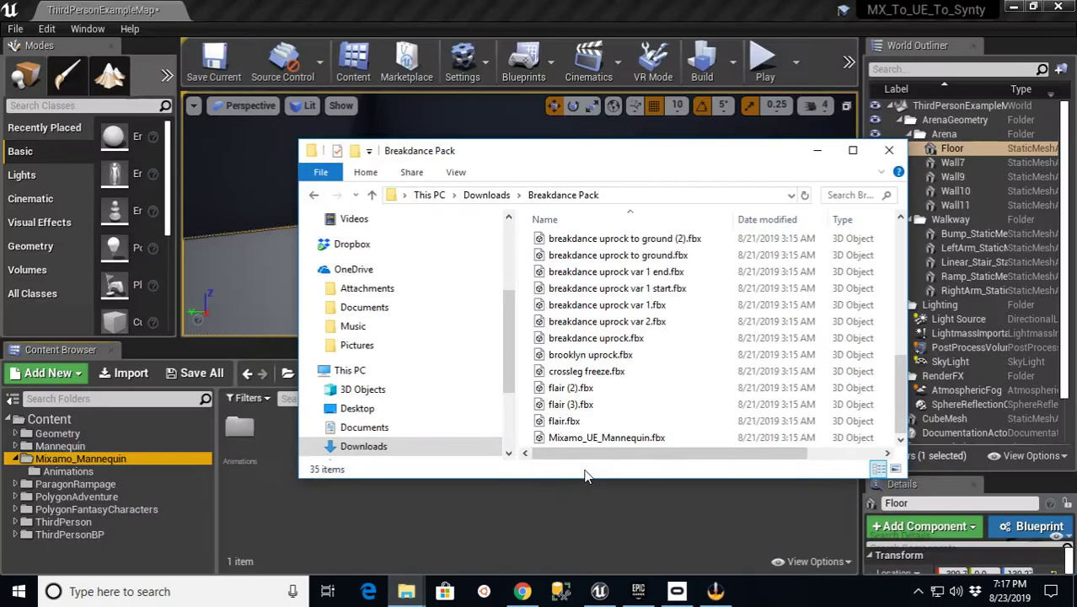
left_click(609, 445)
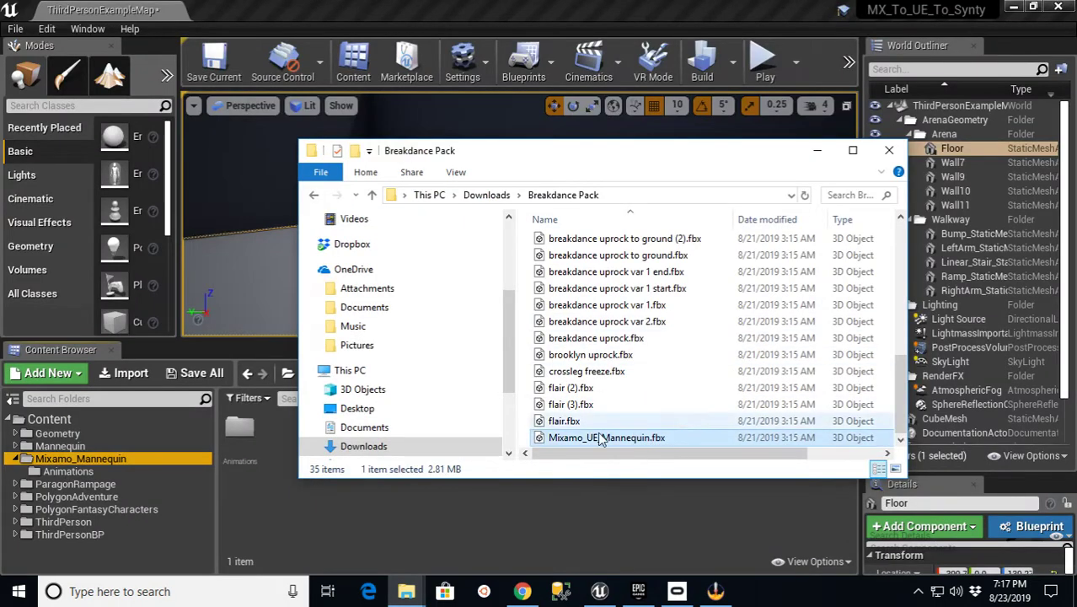
left_click_drag(611, 443, 388, 537)
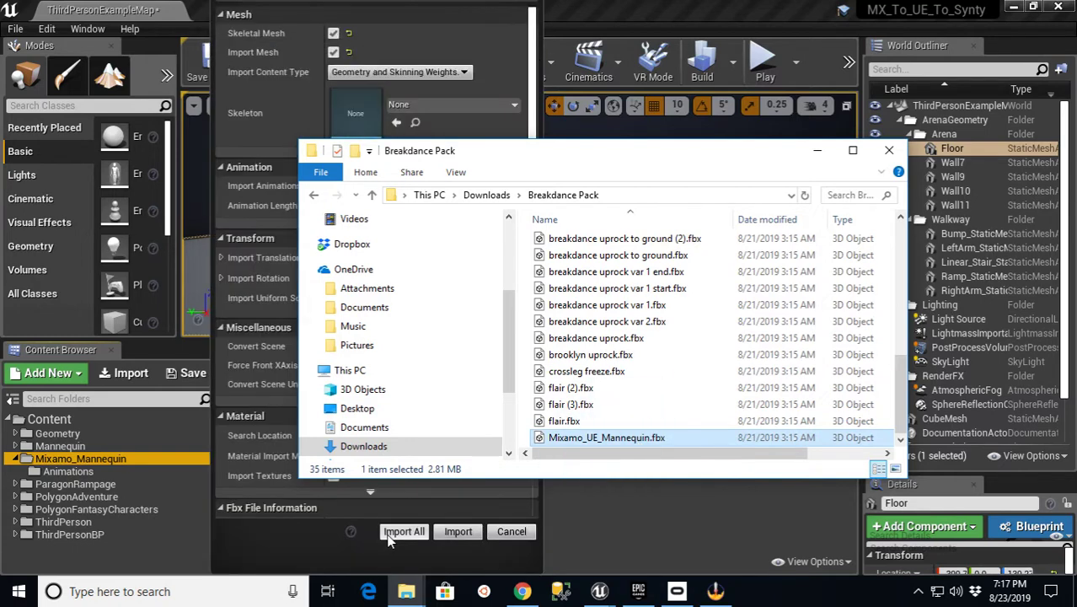
left_click(817, 153)
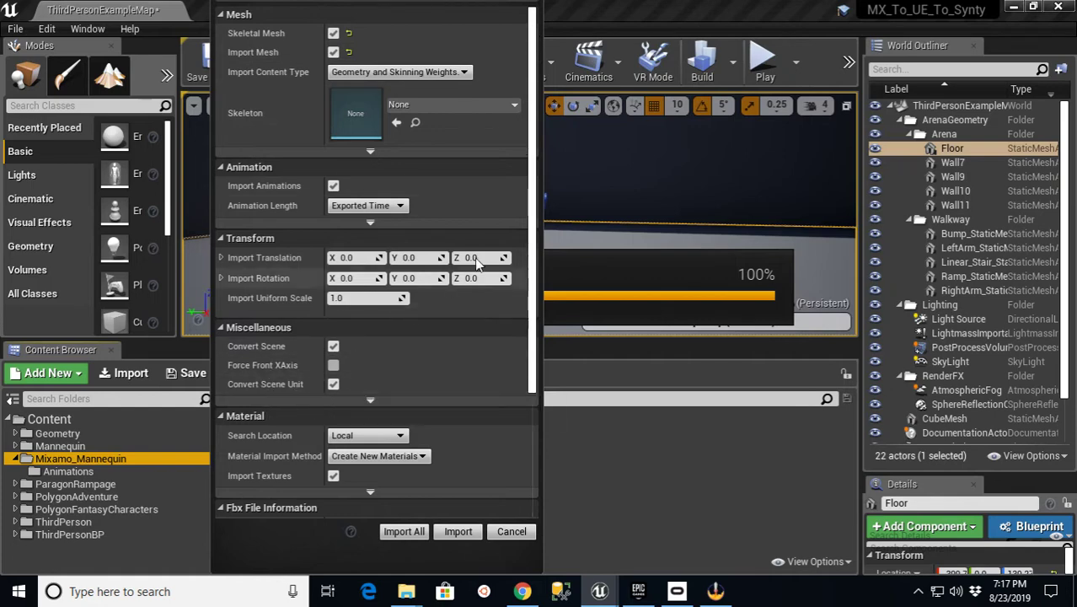
left_click(408, 532)
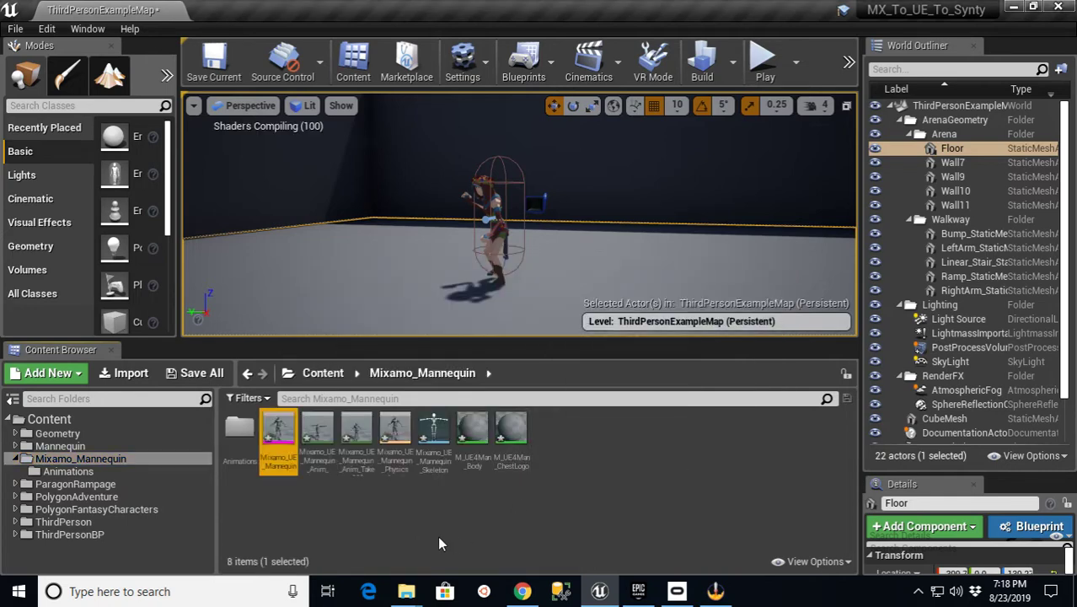
Open the Animations folder and drag breakdance footwork 1–3.fbx from Explorer into it.
left_click(437, 523)
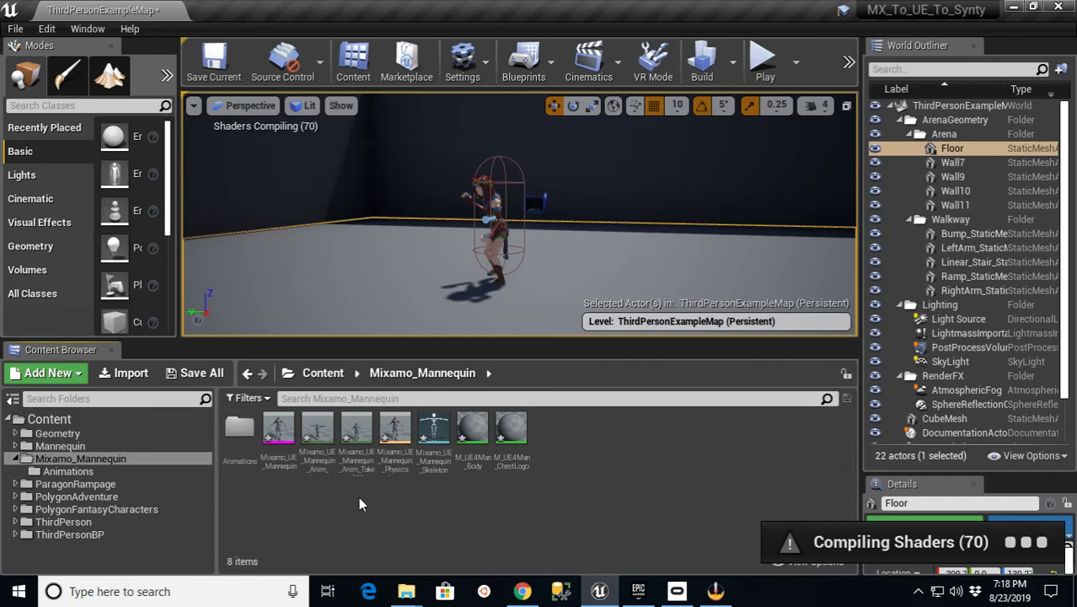
double_click(239, 427)
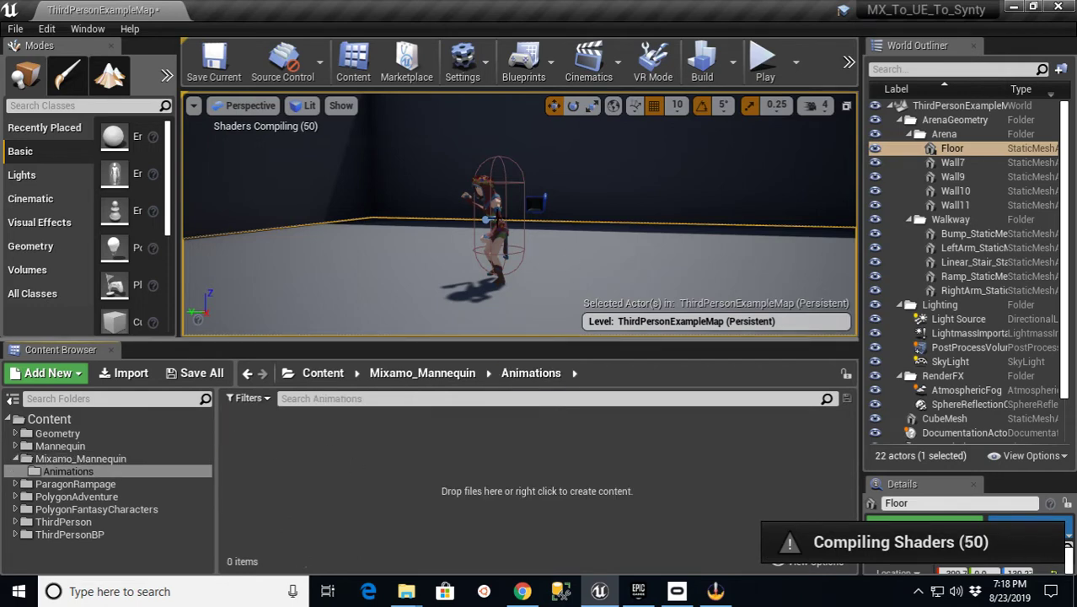
left_click(406, 591)
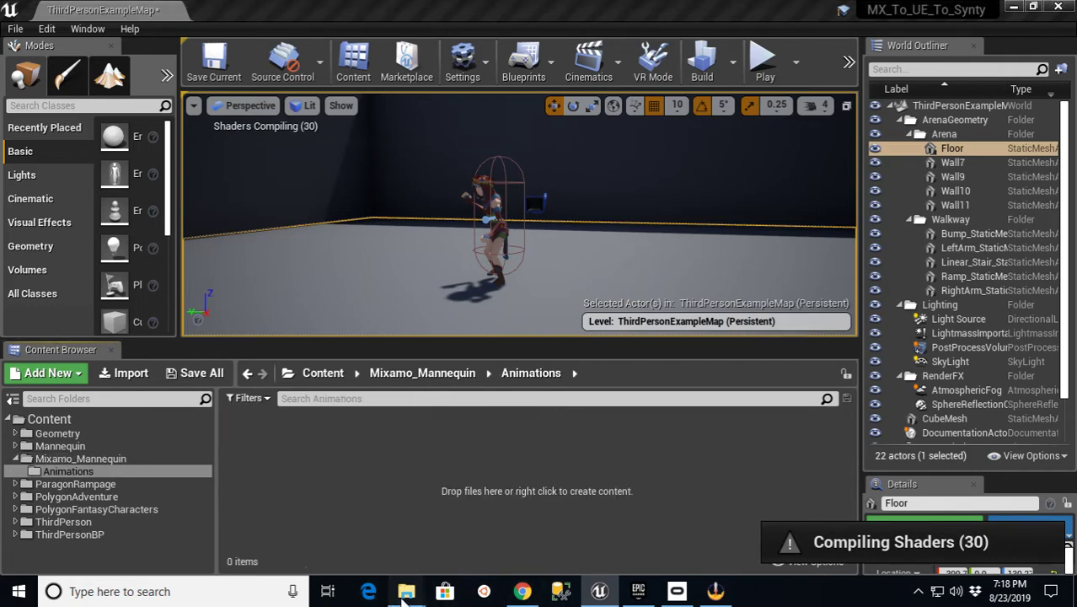
left_click(558, 516)
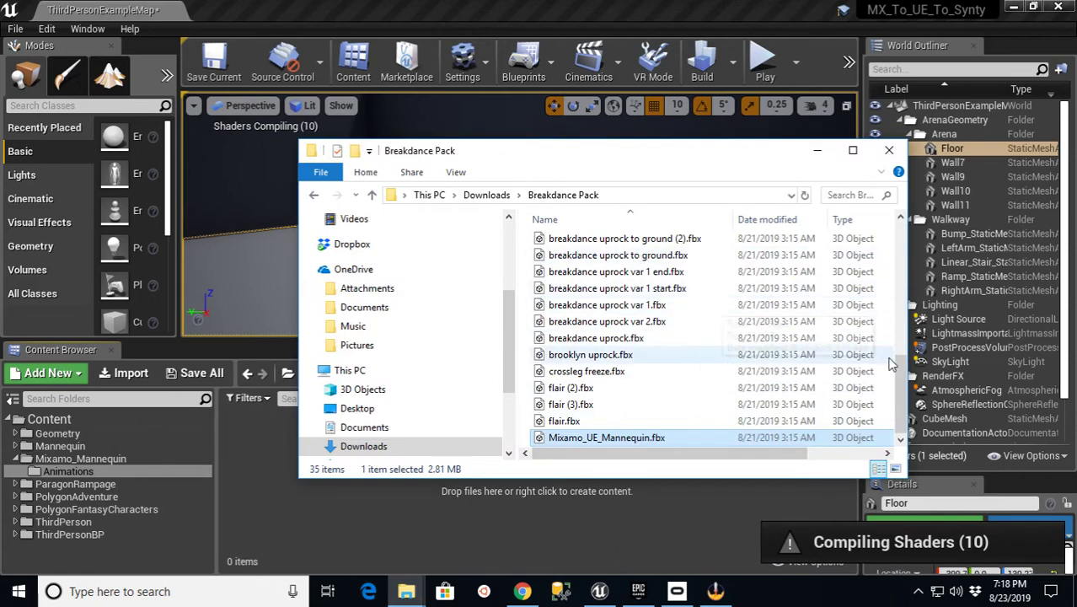
scroll(893, 361, "up", 7)
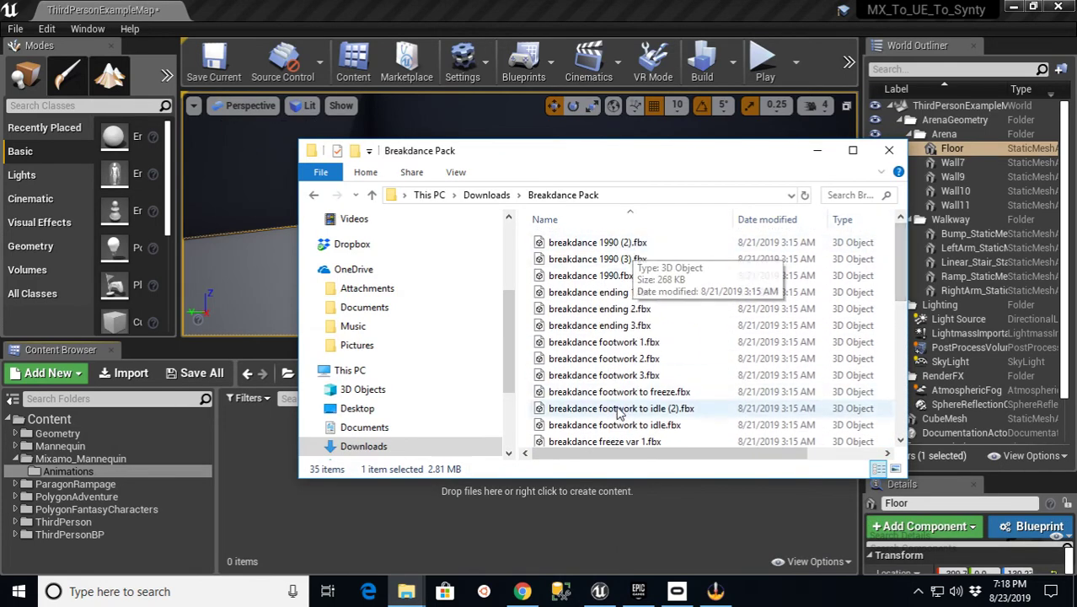
left_click(618, 346)
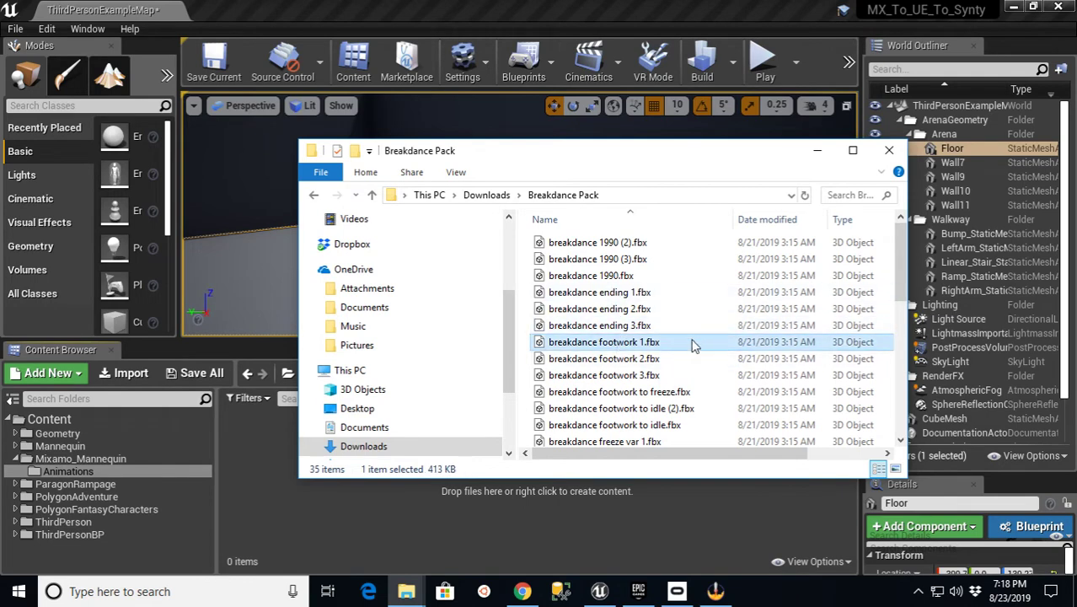
left_click(614, 379, "shift")
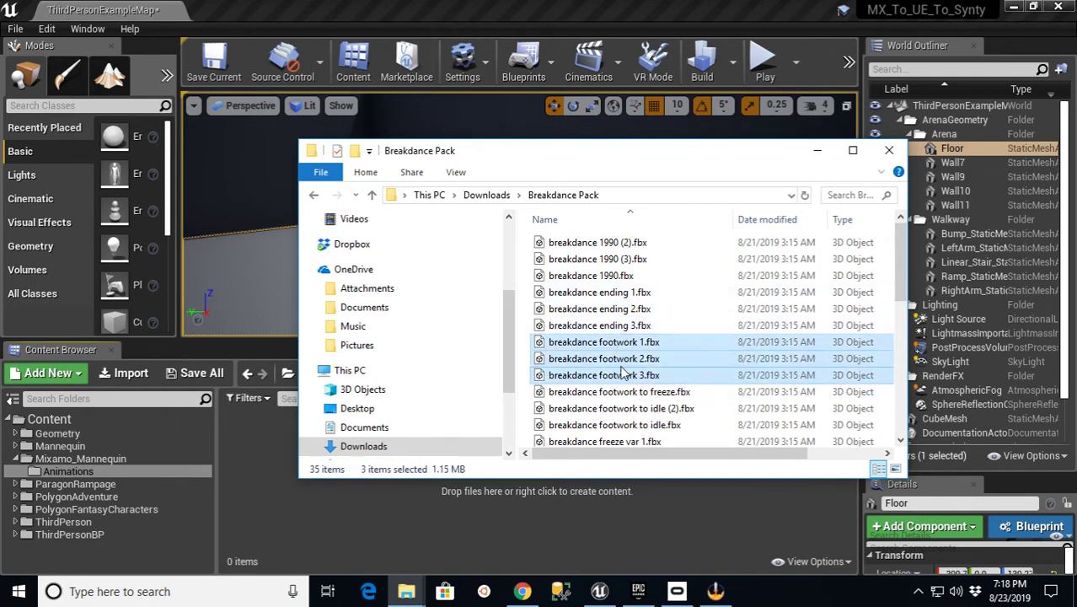
left_click_drag(620, 152, 778, 83)
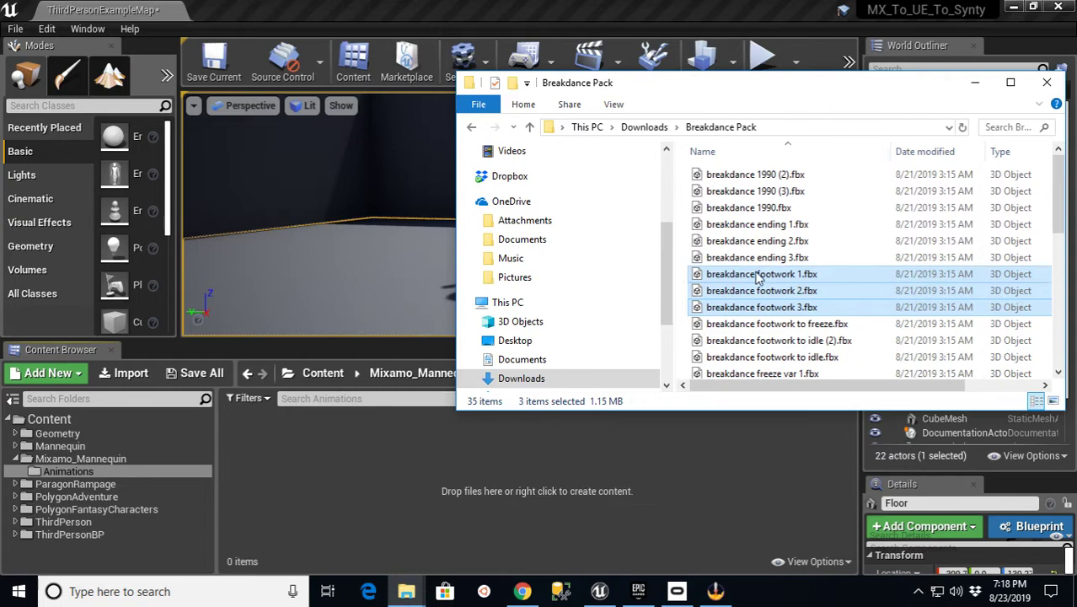
left_click_drag(389, 518, 378, 523)
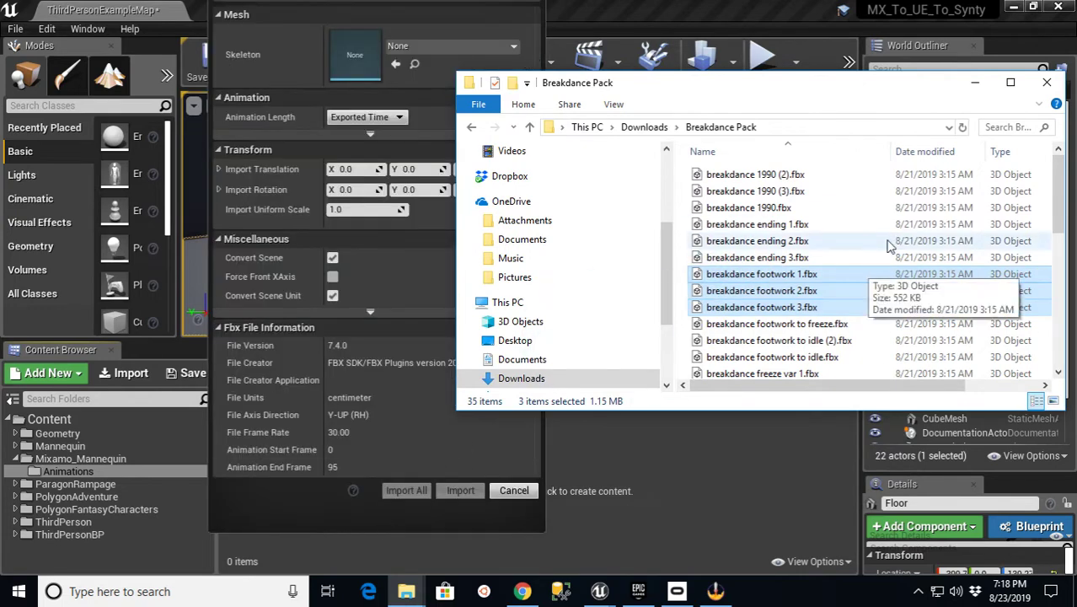
Import all three footwork animations with Mixamo_UE_Mannequin_Skeleton as target skeleton, then switch to the Mixamo browser.
left_click(975, 83)
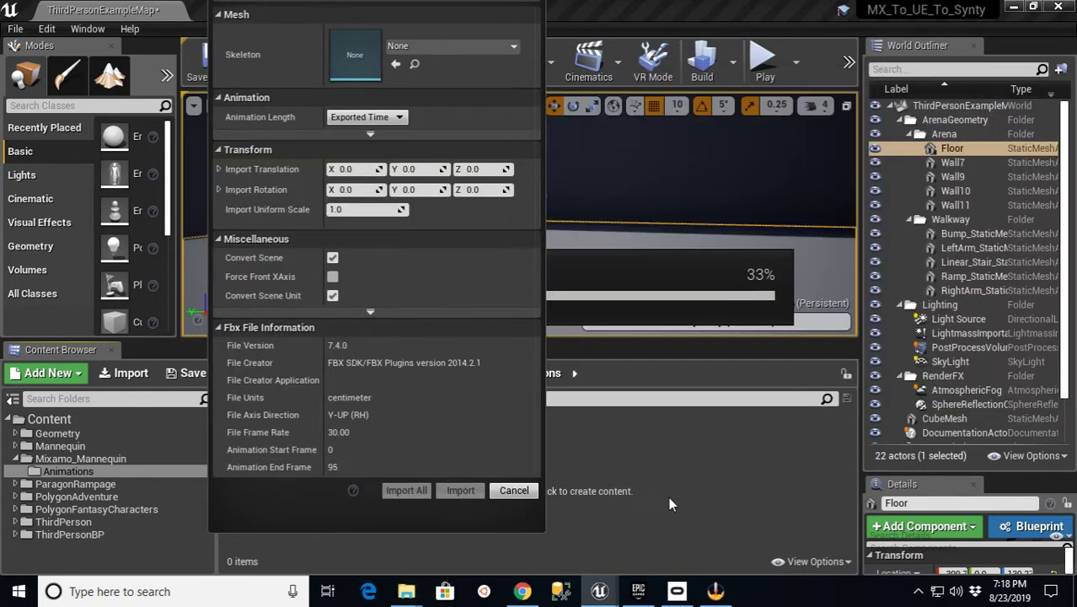
left_click(512, 46)
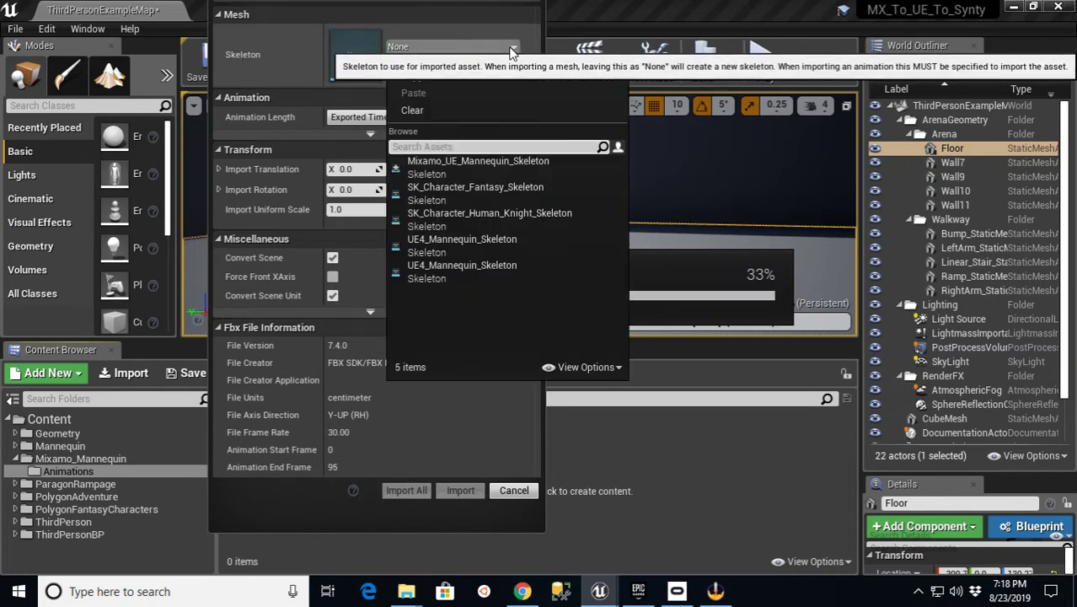
left_click(469, 160)
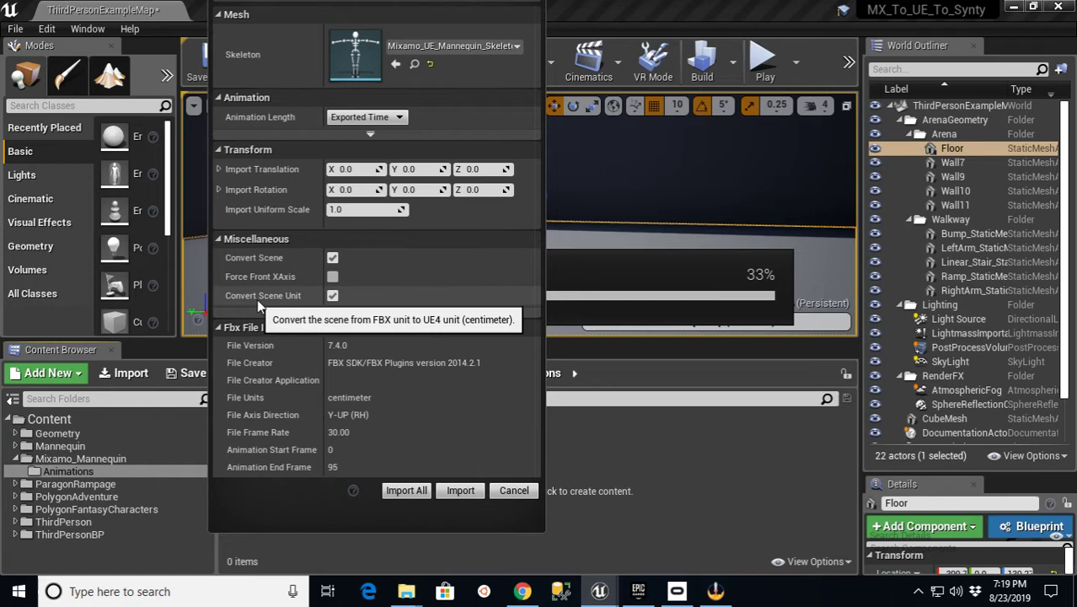
left_click(405, 491)
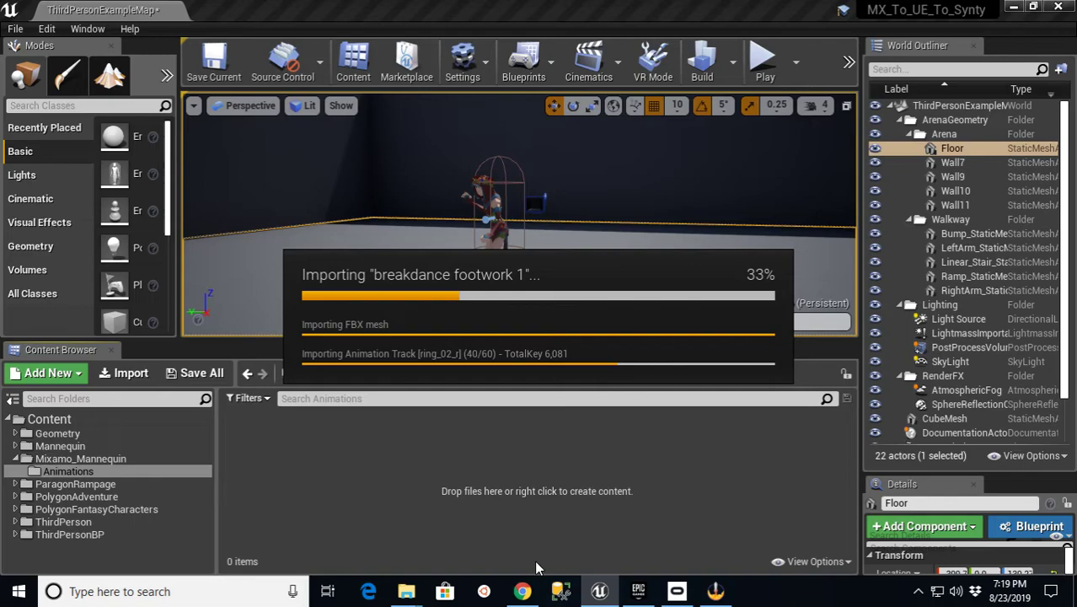
left_click(523, 594)
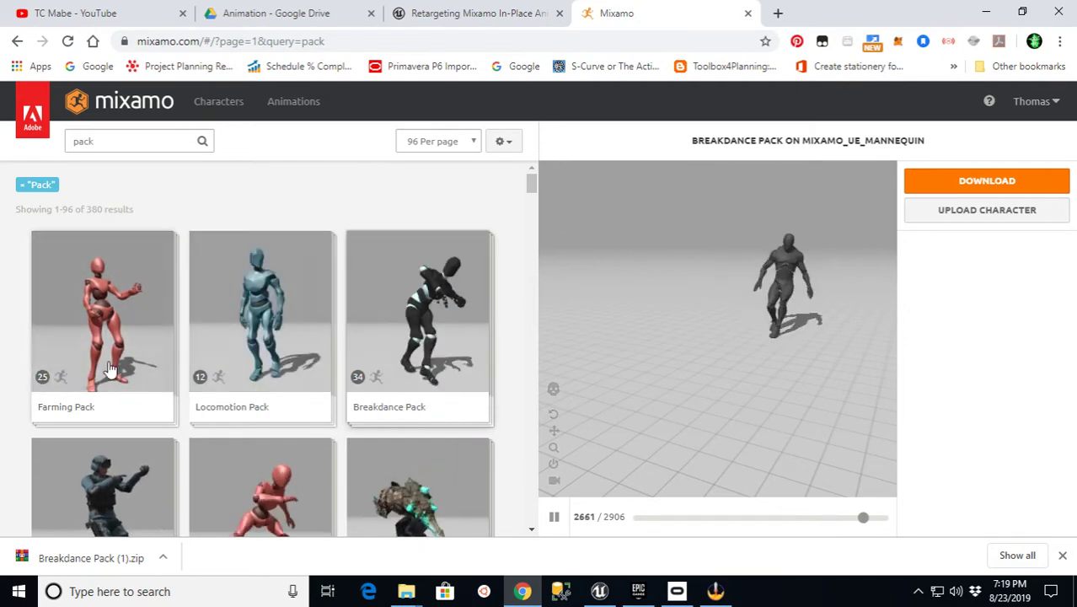
Load the Locomotion Pack preview on the mannequin and scroll through the pack results.
left_click(212, 355)
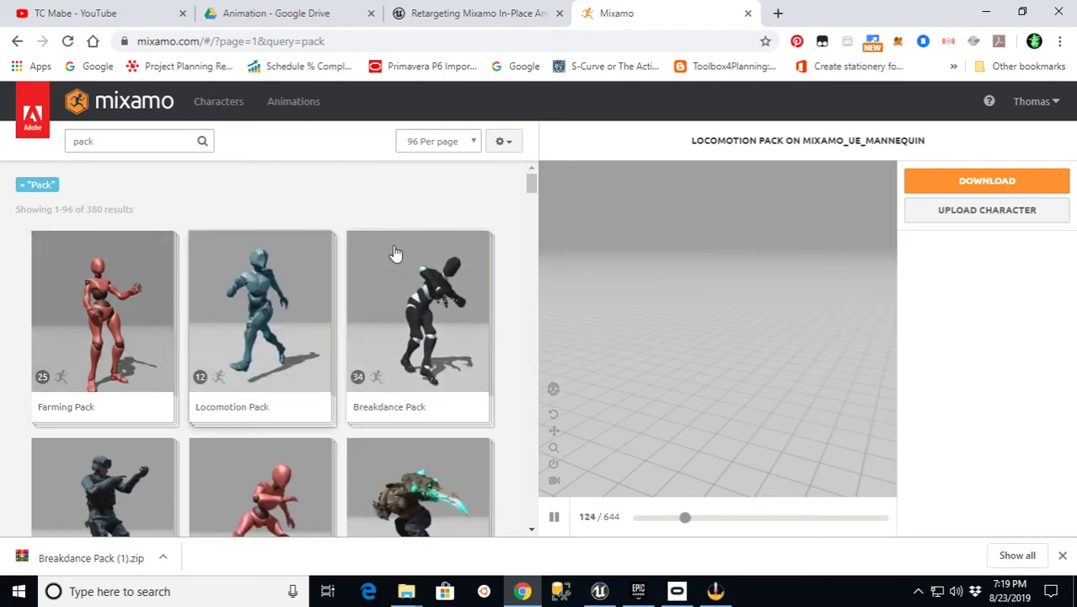
scroll(350, 346, "down", 5)
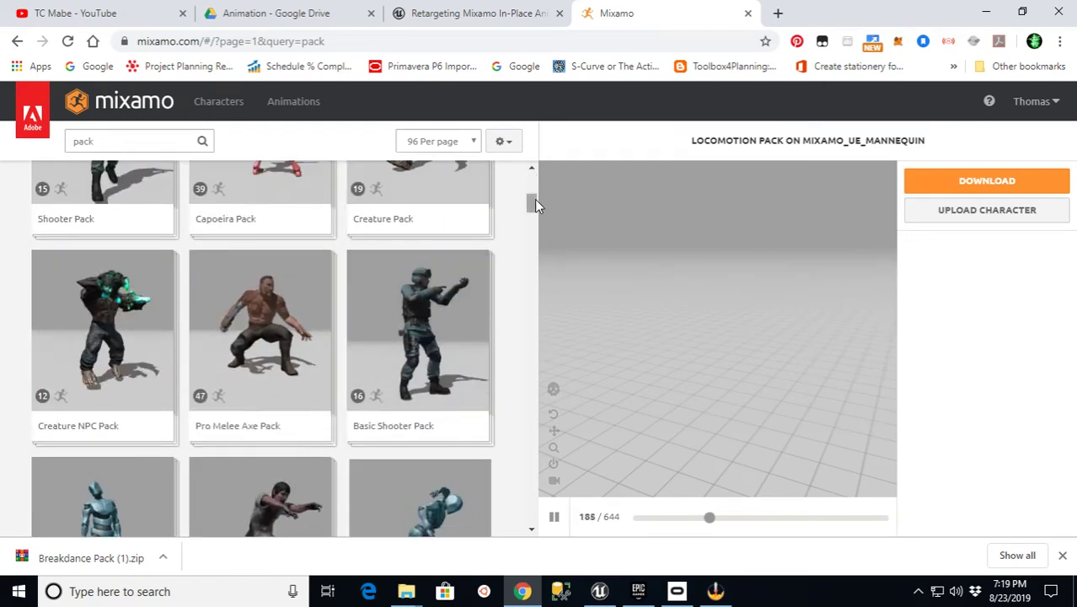
left_click_drag(534, 204, 532, 160)
Search Mixamo for 'combat' and preview Jumping Over Into Combat on the mannequin.
left_click(169, 139)
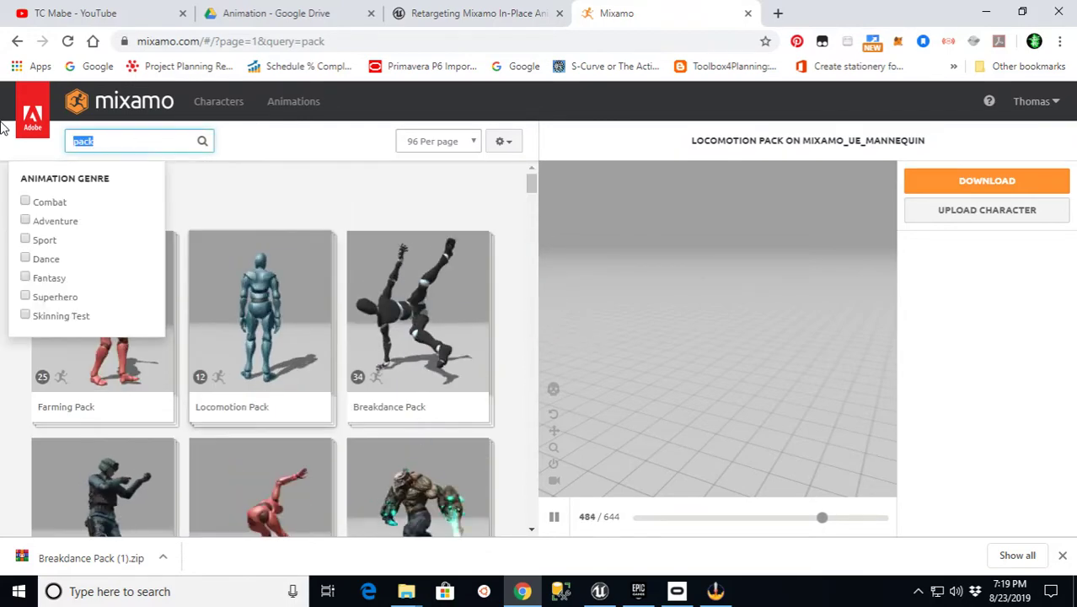
type("combat")
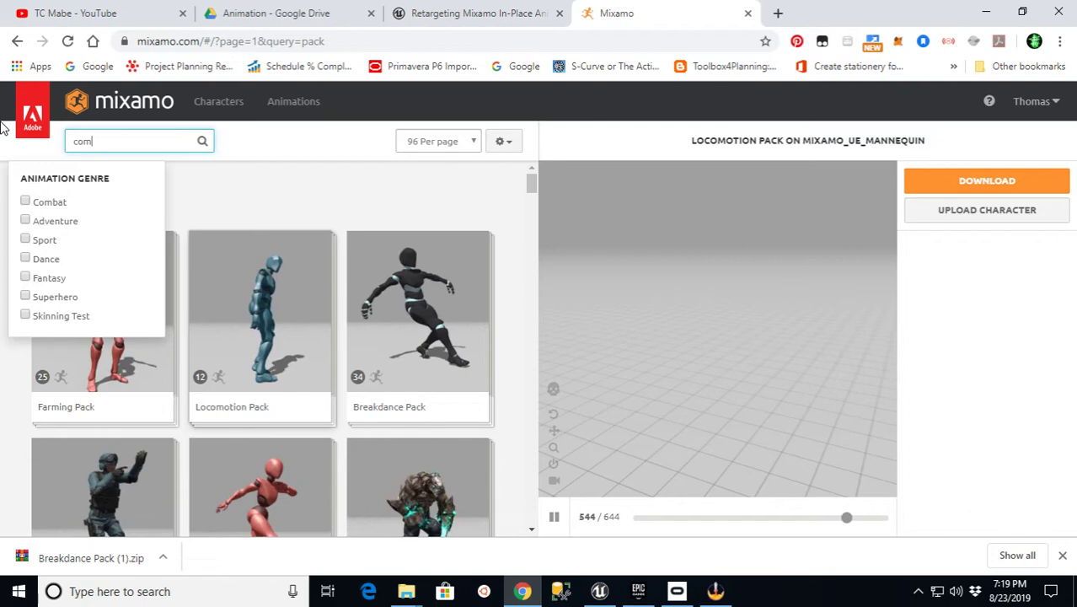
key("Return")
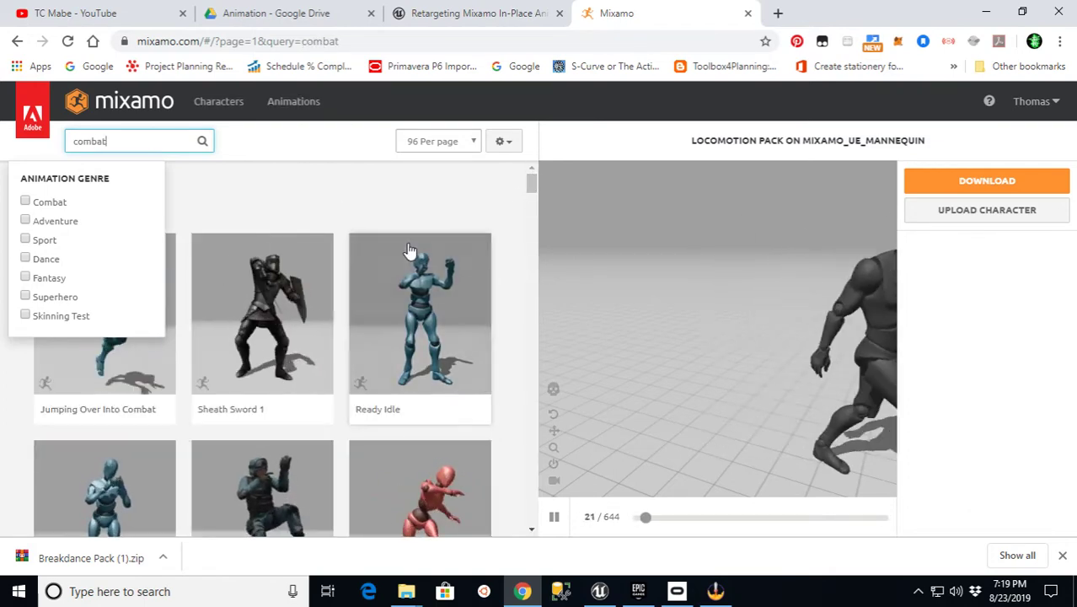
left_click(621, 270)
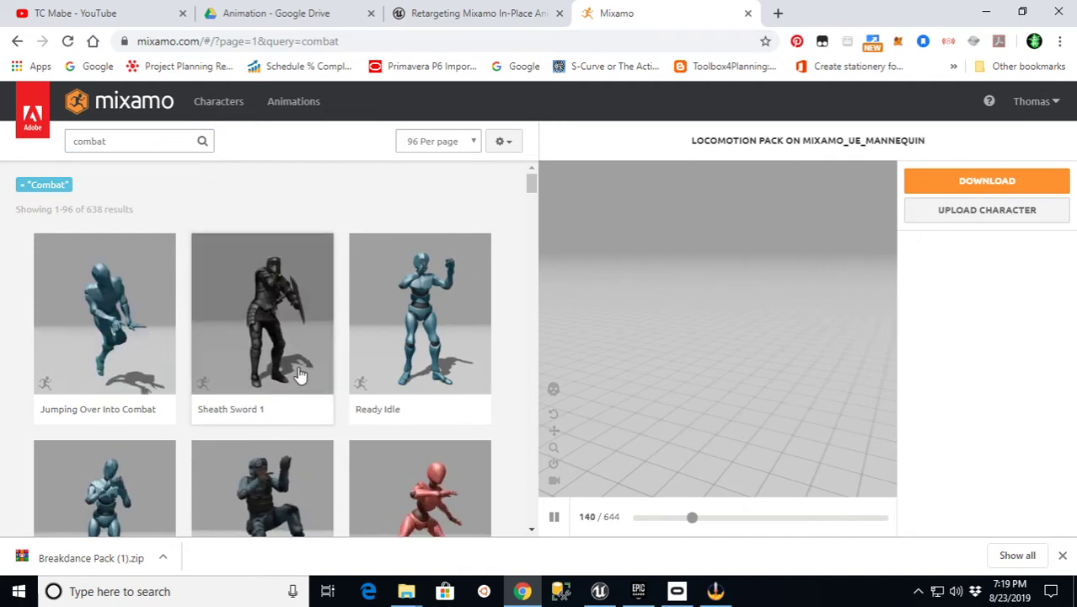
left_click(112, 326)
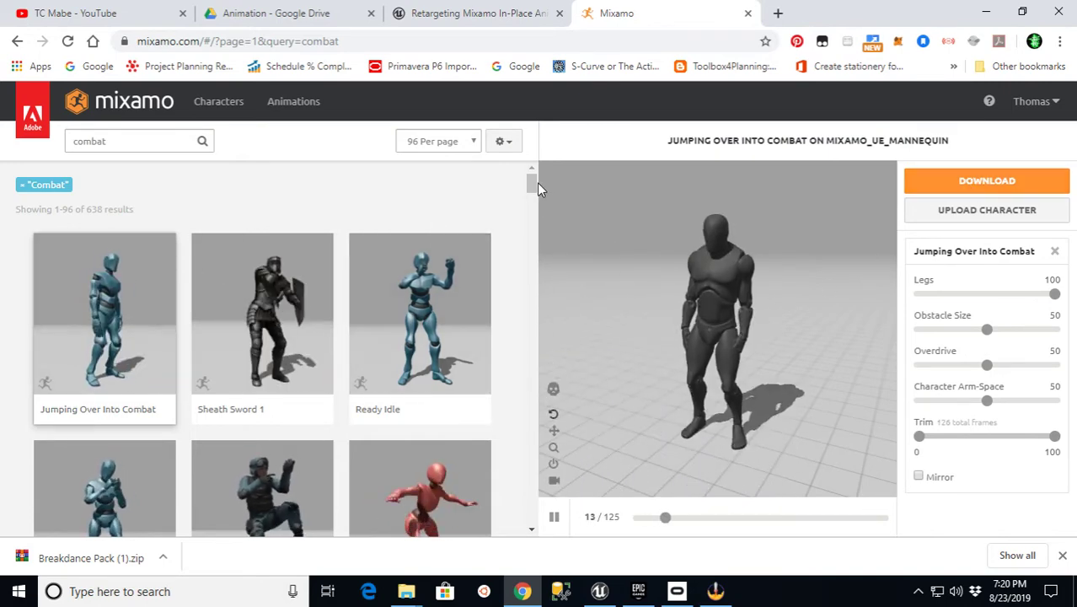
scroll(537, 182, "down", 5)
scroll(537, 182, "up", 5)
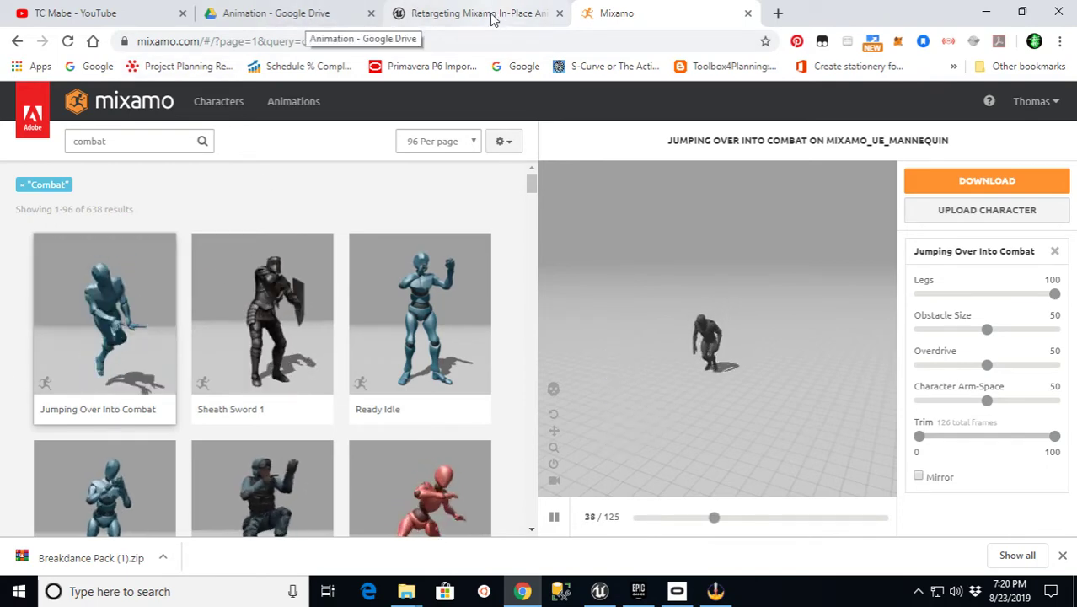
Return from the retargeting forum page to the Unreal Engine editor.
left_click(413, 14)
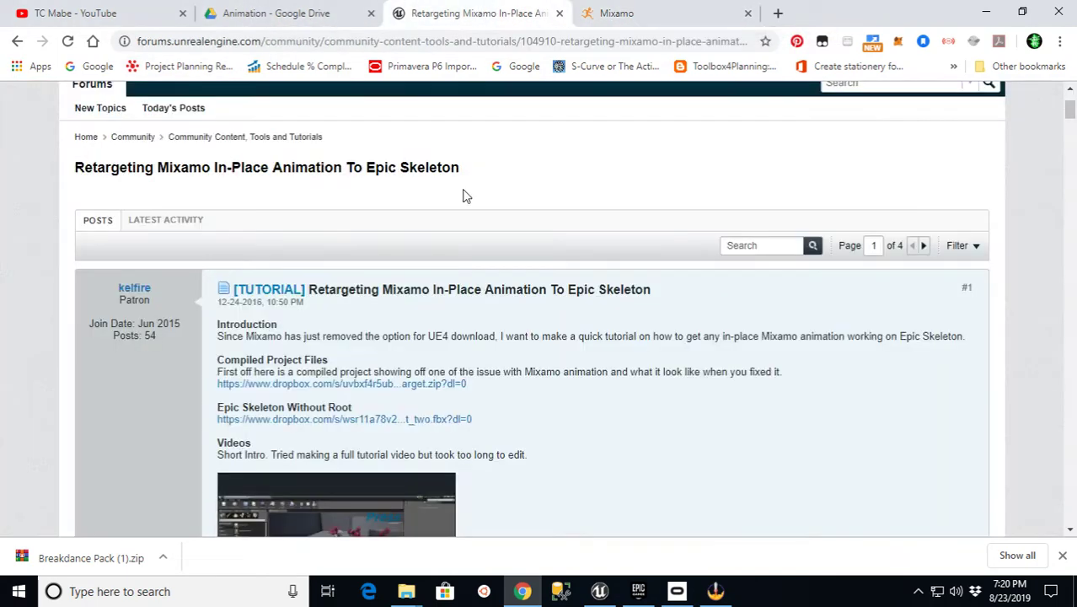
left_click(644, 597)
left_click(594, 596)
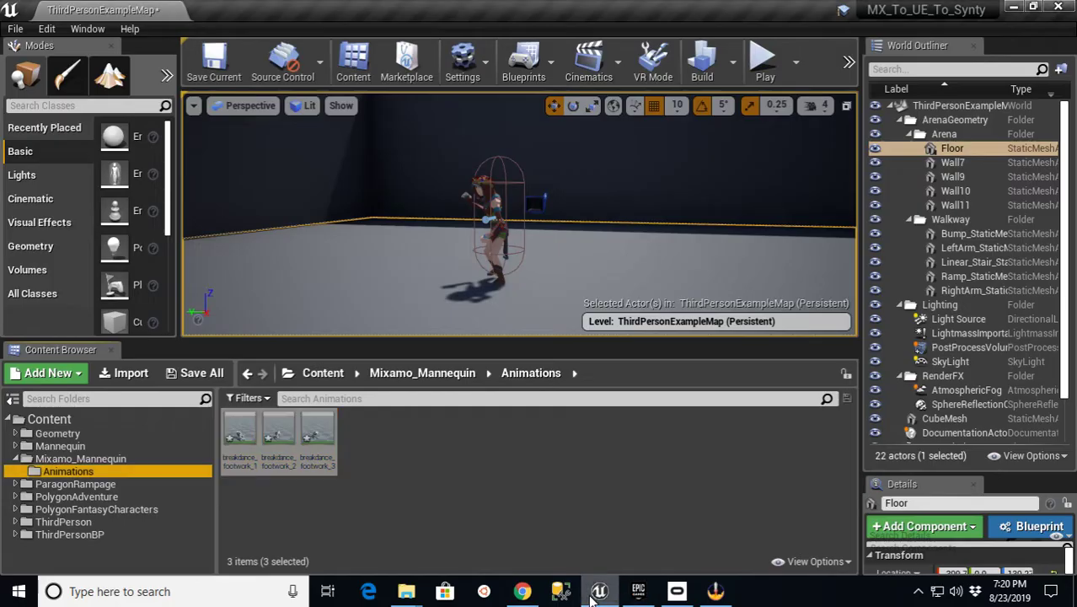
Save all unsaved assets, dismiss the validation Message Log, and select breakdance_footwork_1.
left_click(452, 493)
left_click(195, 372)
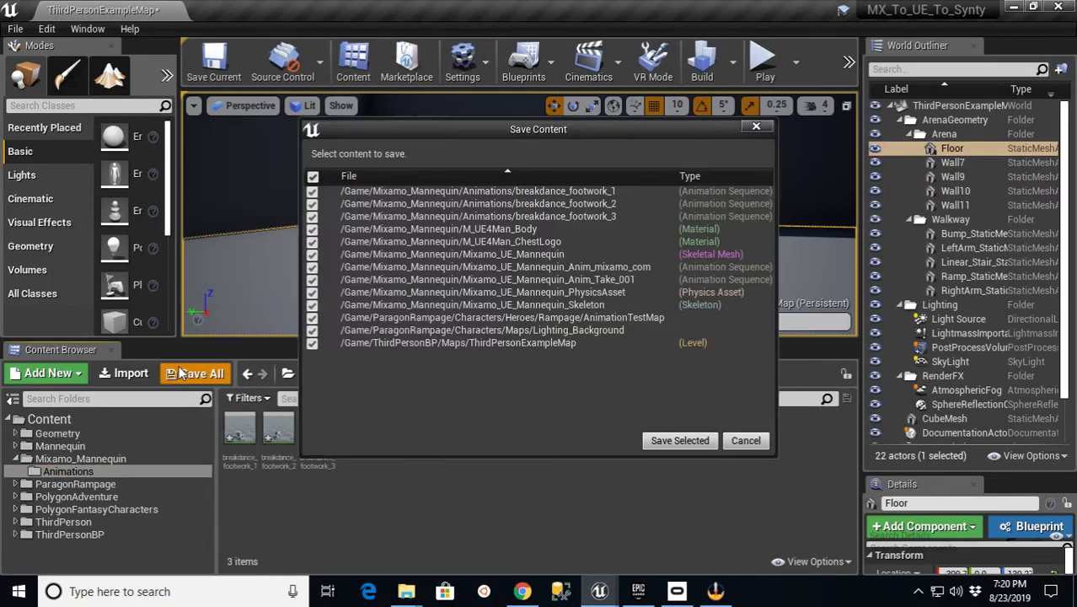
left_click(674, 439)
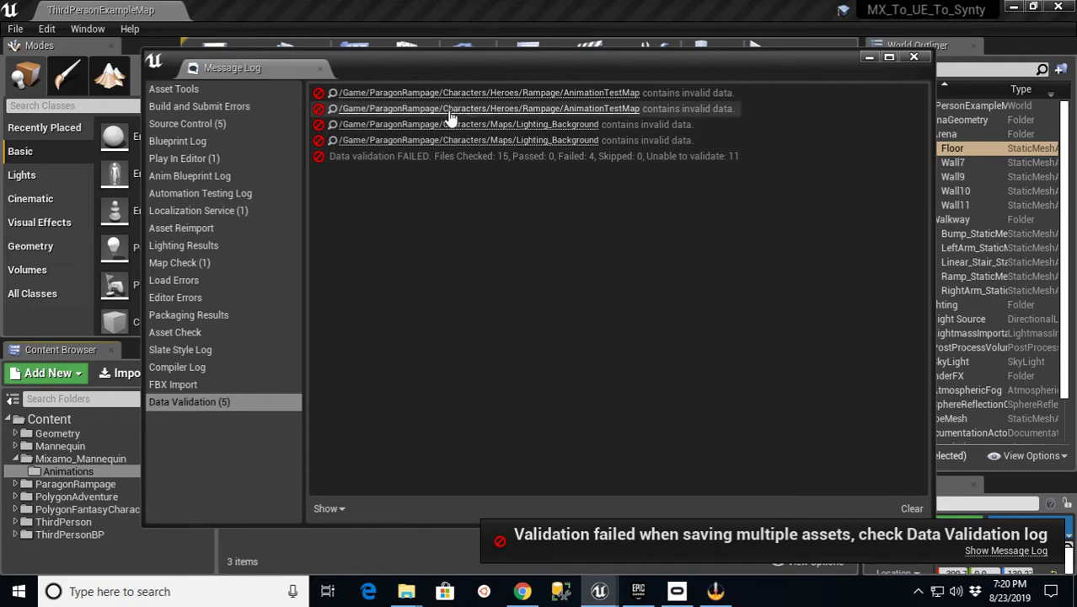
left_click(913, 57)
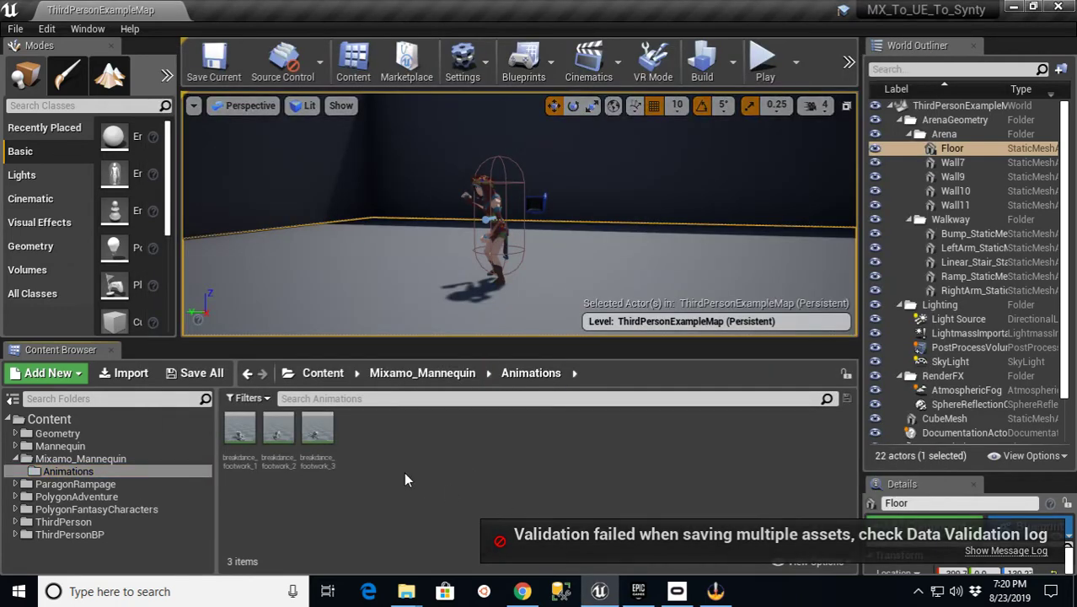
left_click(240, 434)
Preview breakdance_footwork_1, 2 and 3 on the mannequin, then close the animation editor.
double_click(241, 436)
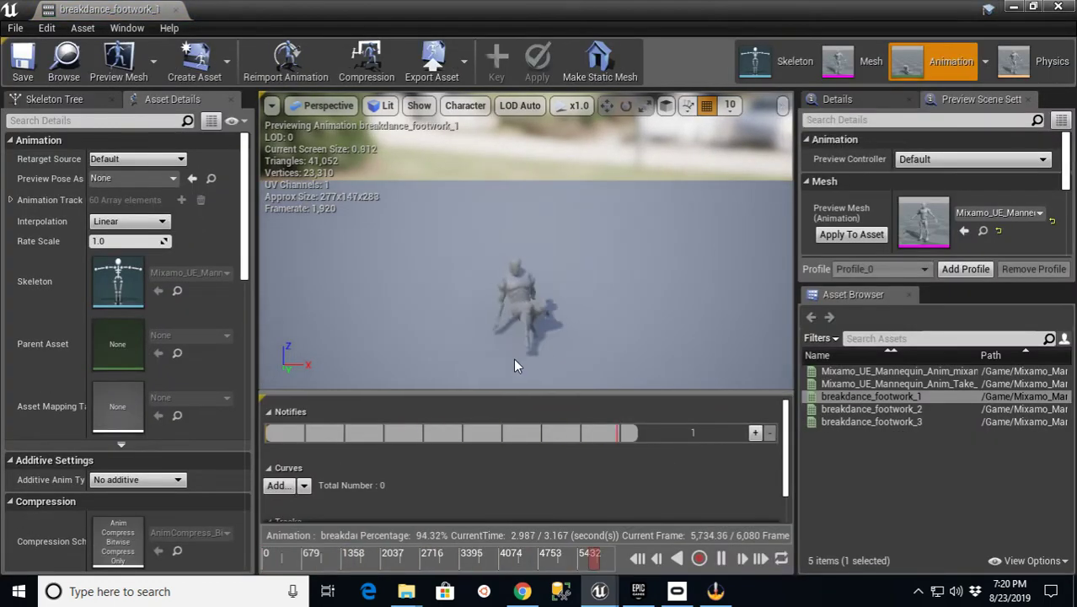
left_click_drag(528, 356, 527, 320)
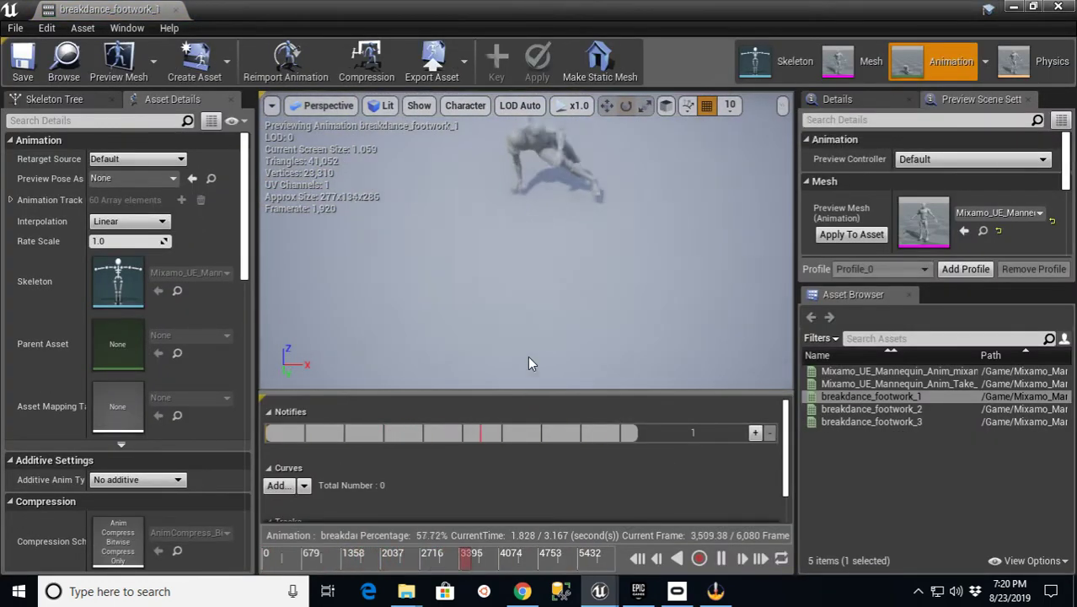
mouse_move(666, 211)
left_mouse_down()
mouse_move(666, 244)
mouse_move(666, 211)
left_mouse_up()
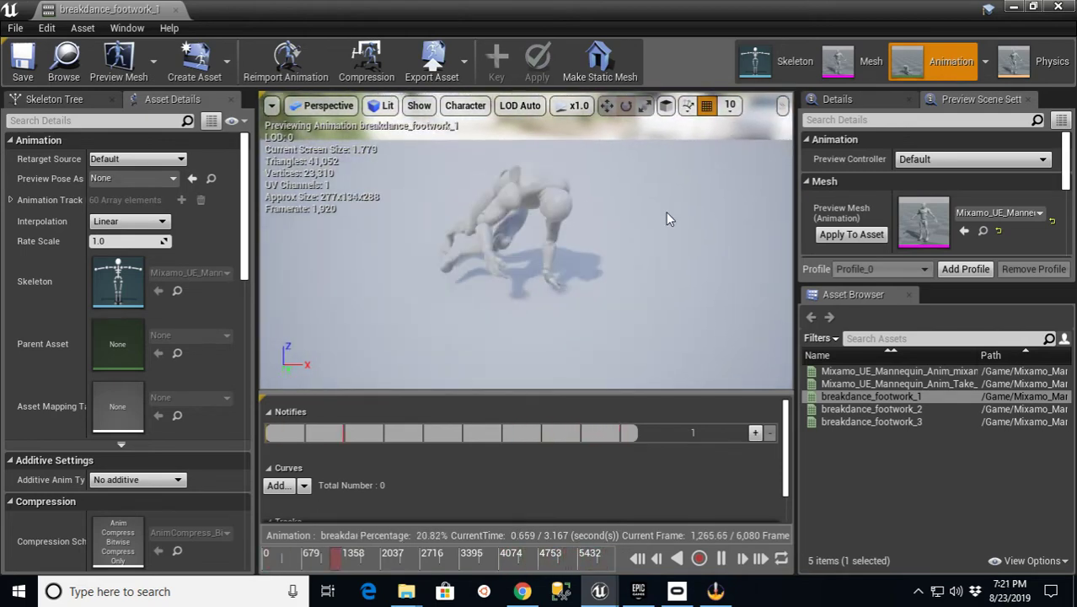
double_click(877, 409)
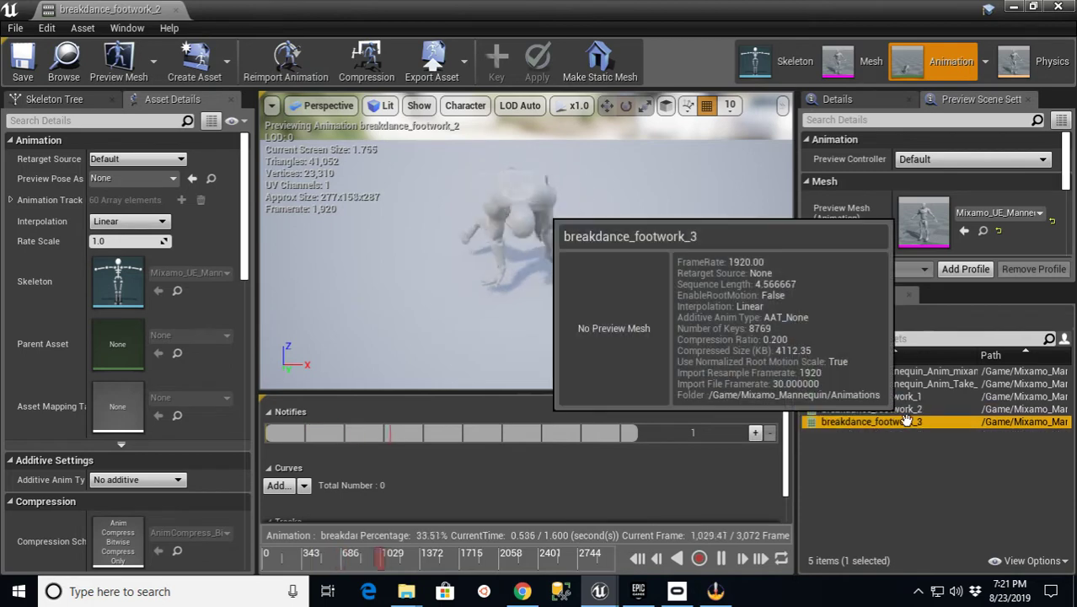
double_click(923, 421)
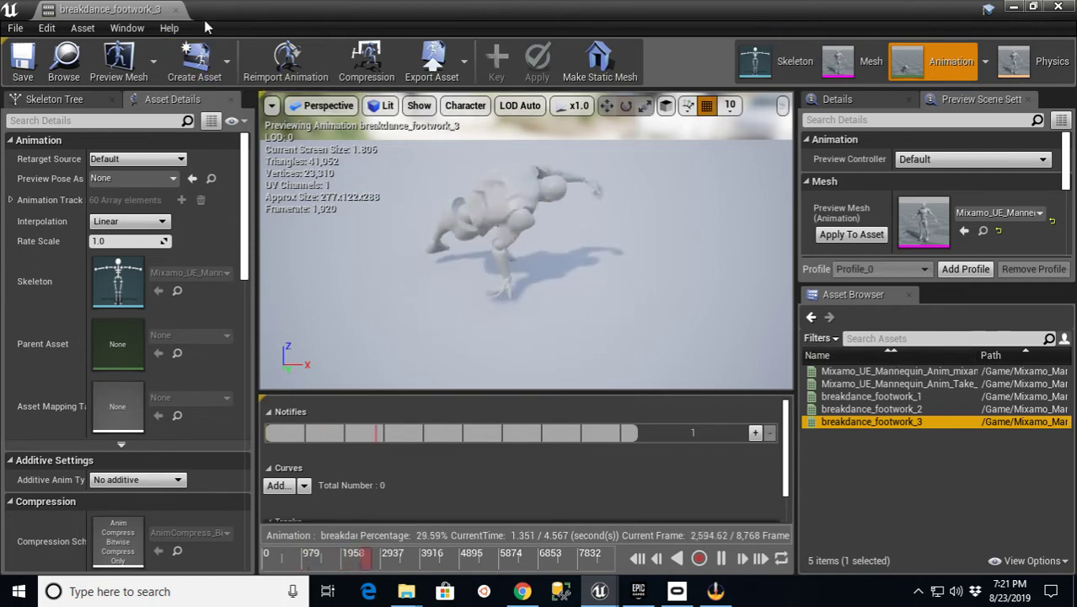
left_click(176, 9)
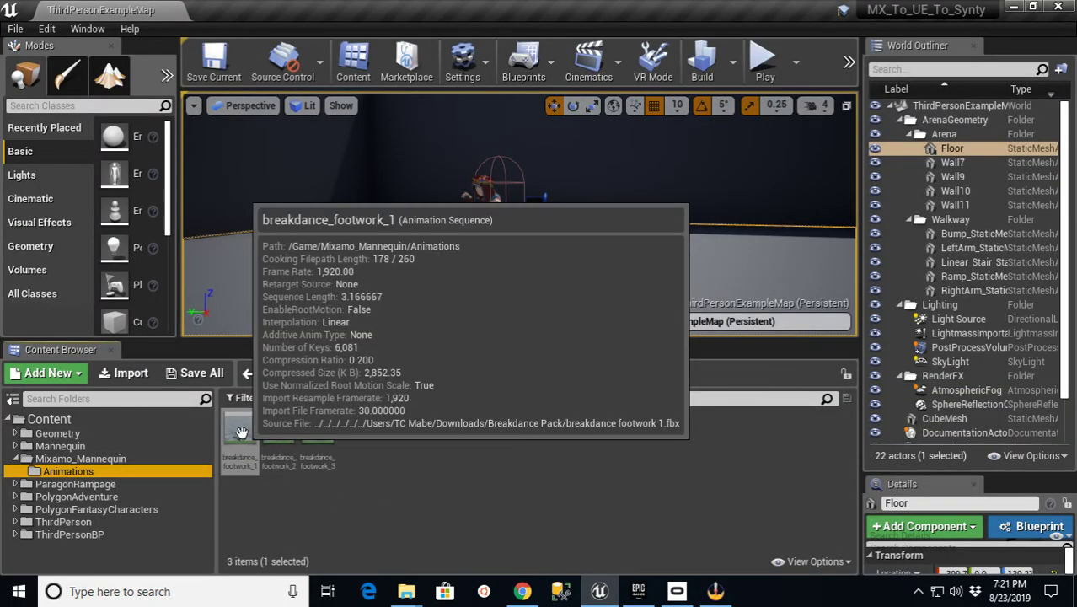
Inspect the stock Mannequin ThirdPersonWalk animation, then close its editor.
left_click(16, 446)
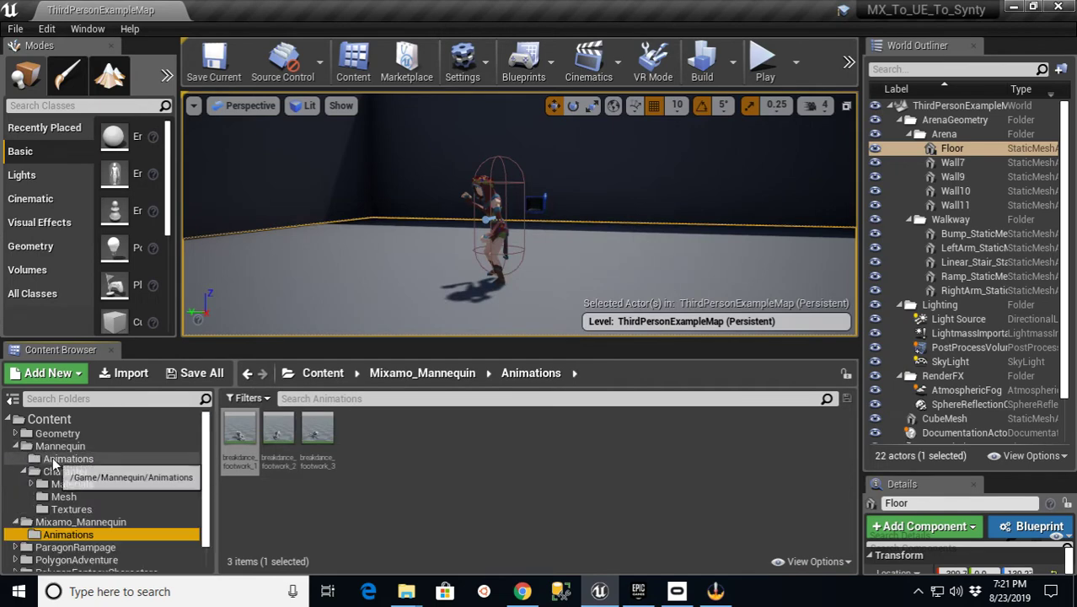
left_click(54, 460)
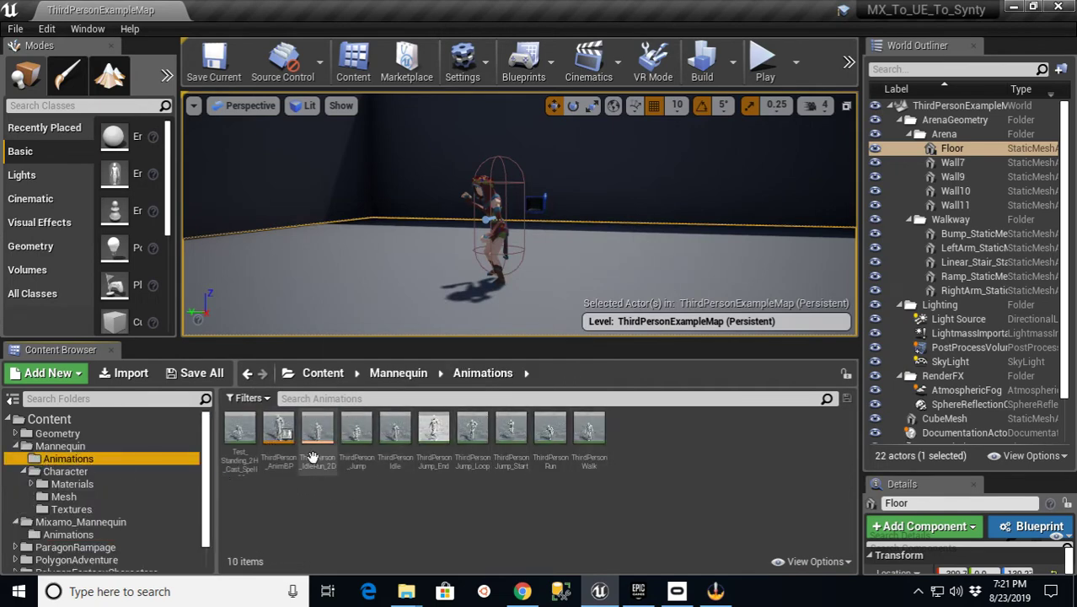
double_click(589, 430)
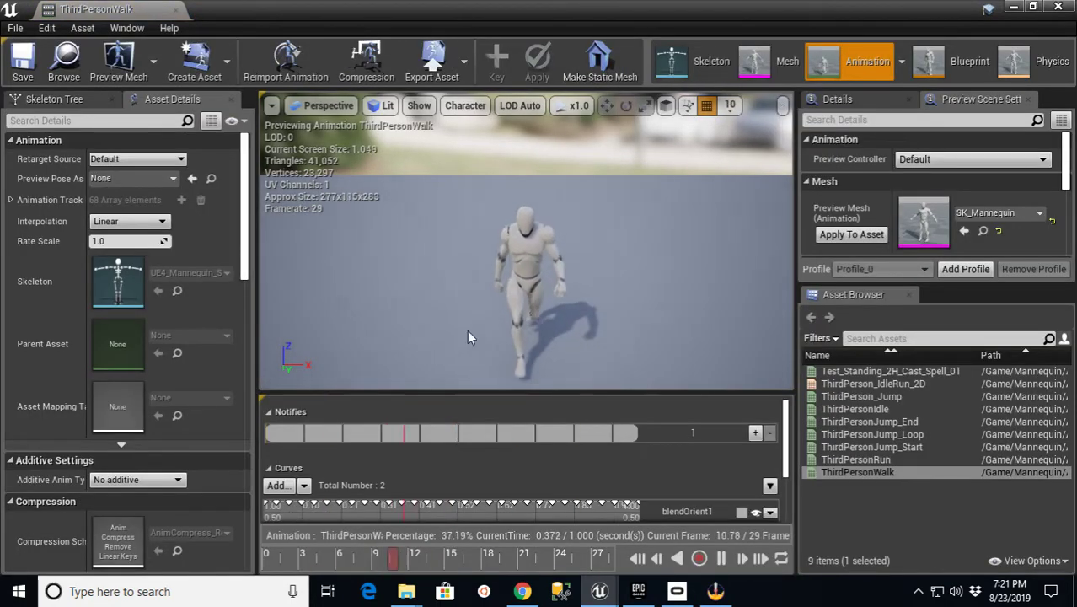
left_click(177, 10)
Try Duplicate Anim Assets and Retarget on breakdance_footwork_3, cancel the empty skeleton picker, then open Mixamo_Mannequin.
left_click(16, 522)
left_click(59, 534)
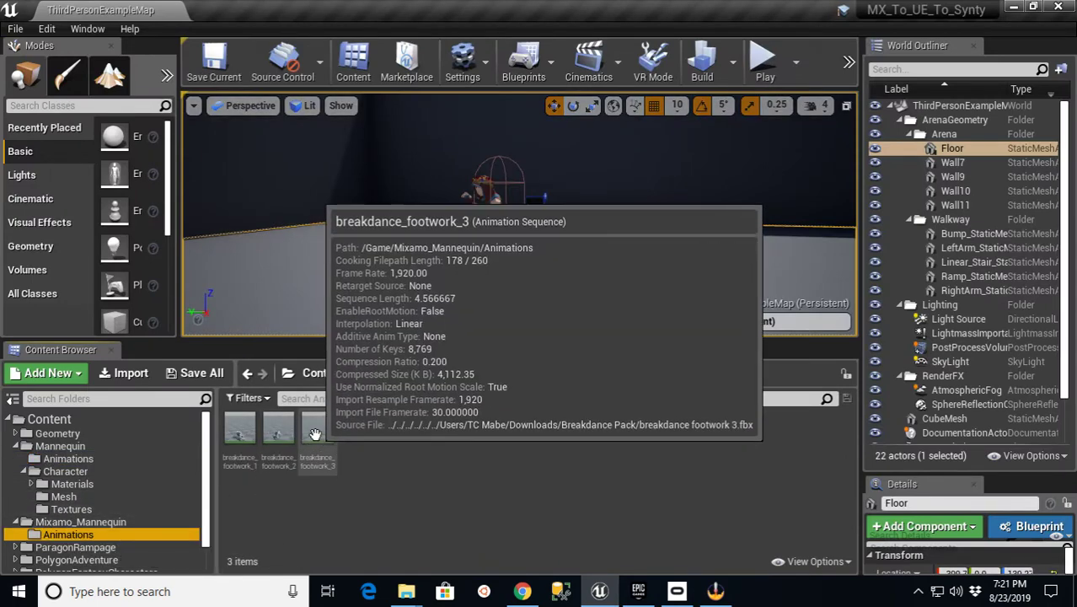
right_click(317, 430)
mouse_move(403, 225)
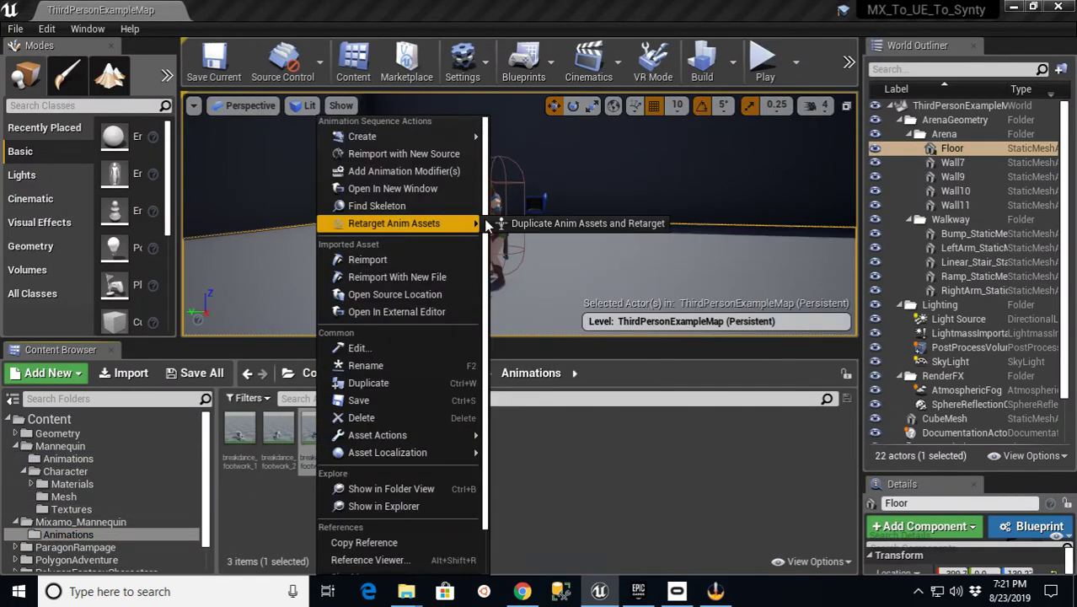
left_click(548, 224)
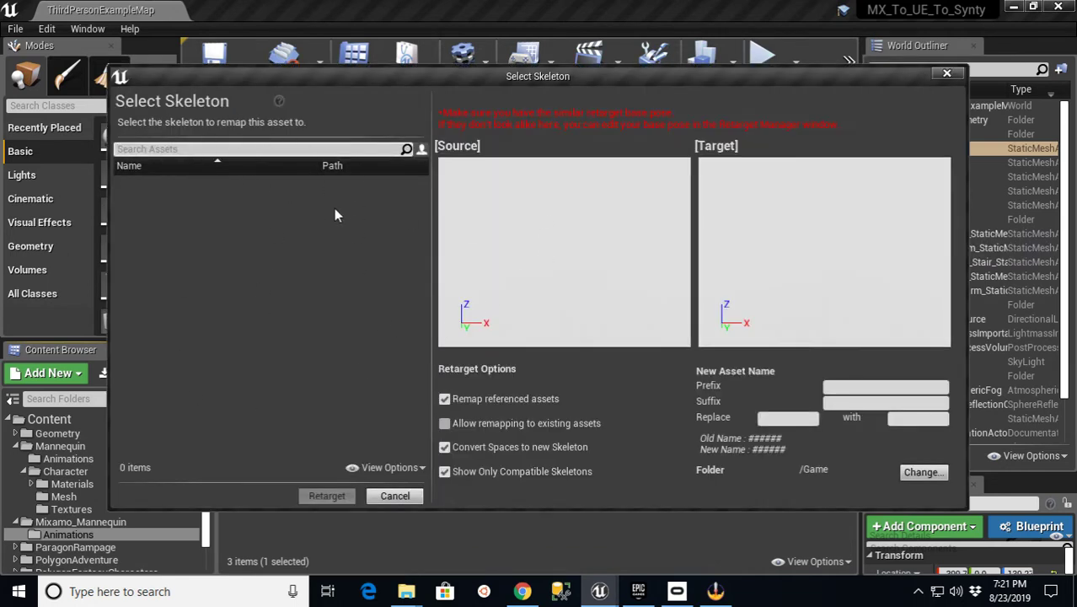
left_click(955, 77)
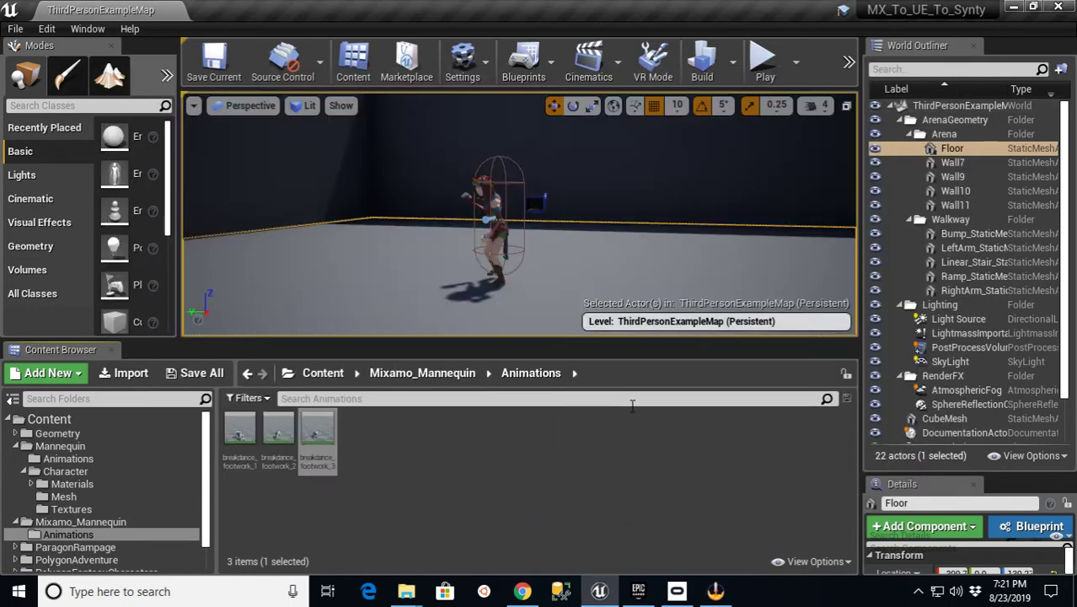
left_click(65, 525)
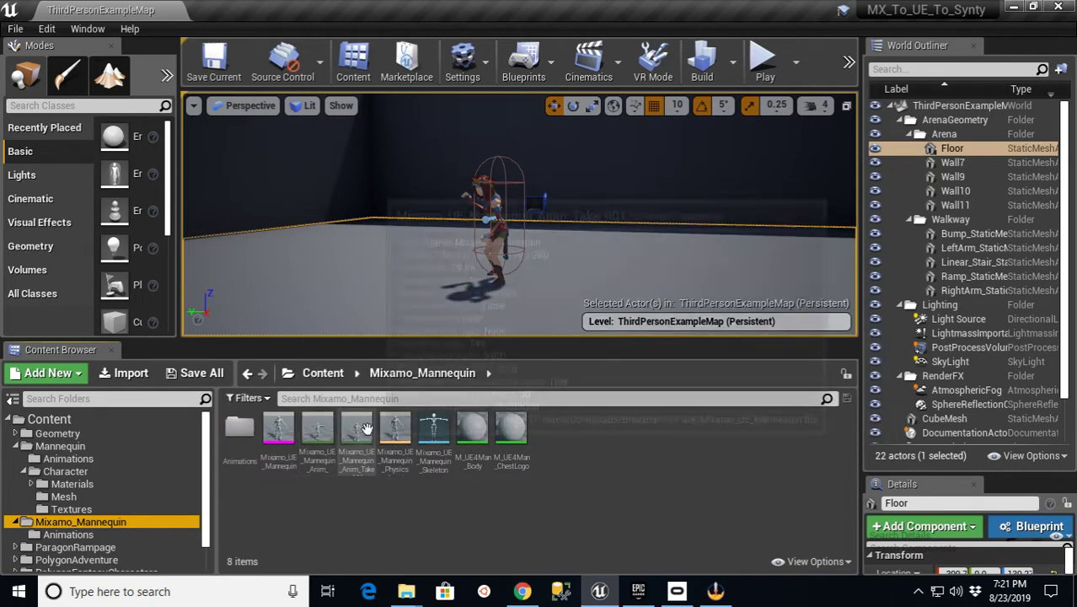
Open Mixamo_UE_Mannequin_Skeleton and set its retarget rig to Humanoid.
double_click(433, 427)
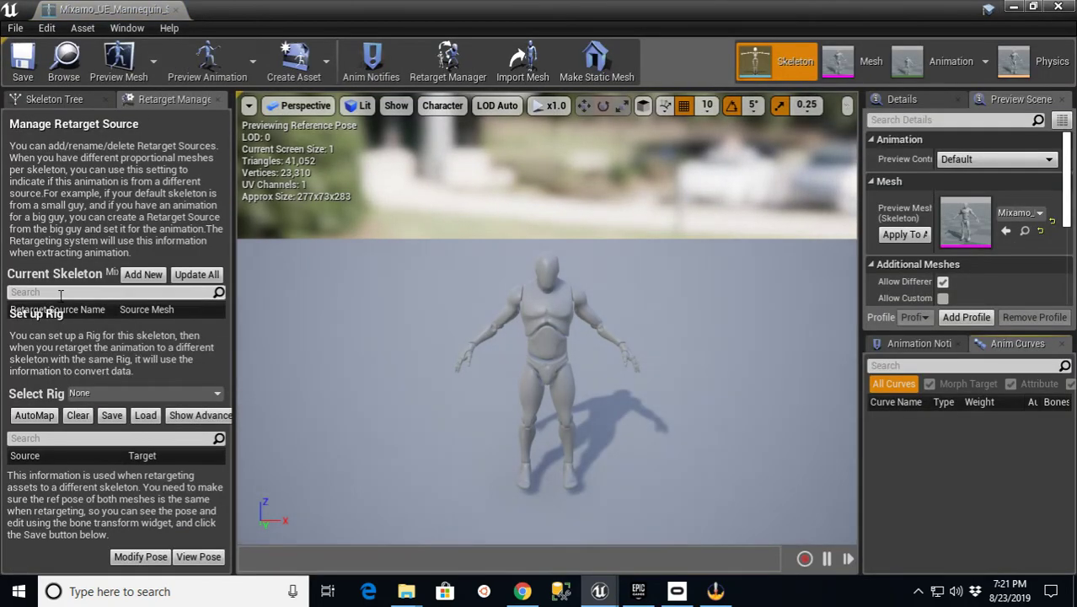
left_click(218, 395)
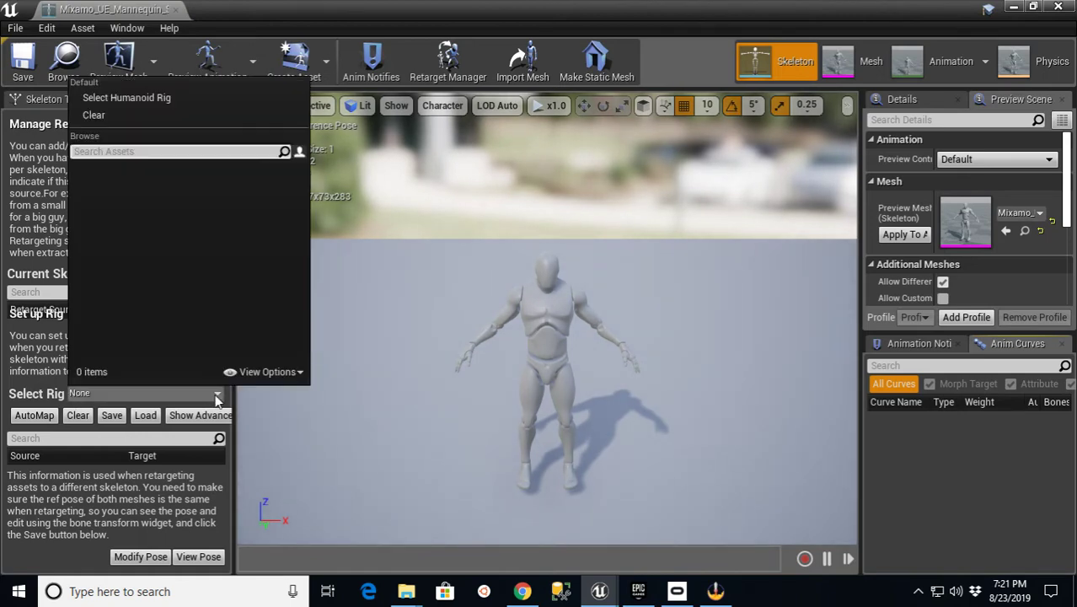
left_click(124, 97)
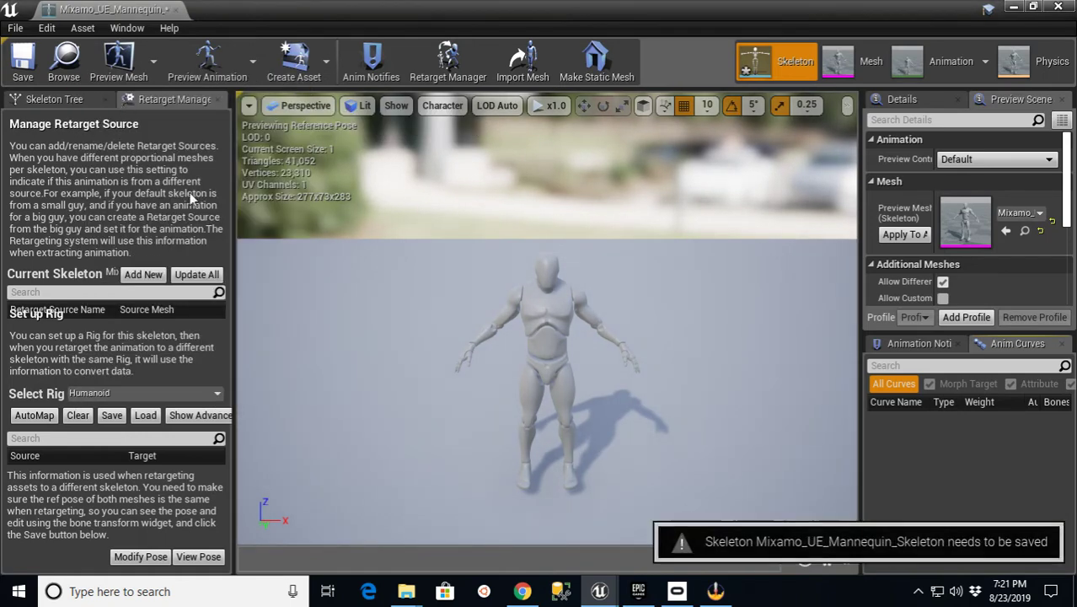
left_click_drag(235, 360, 463, 343)
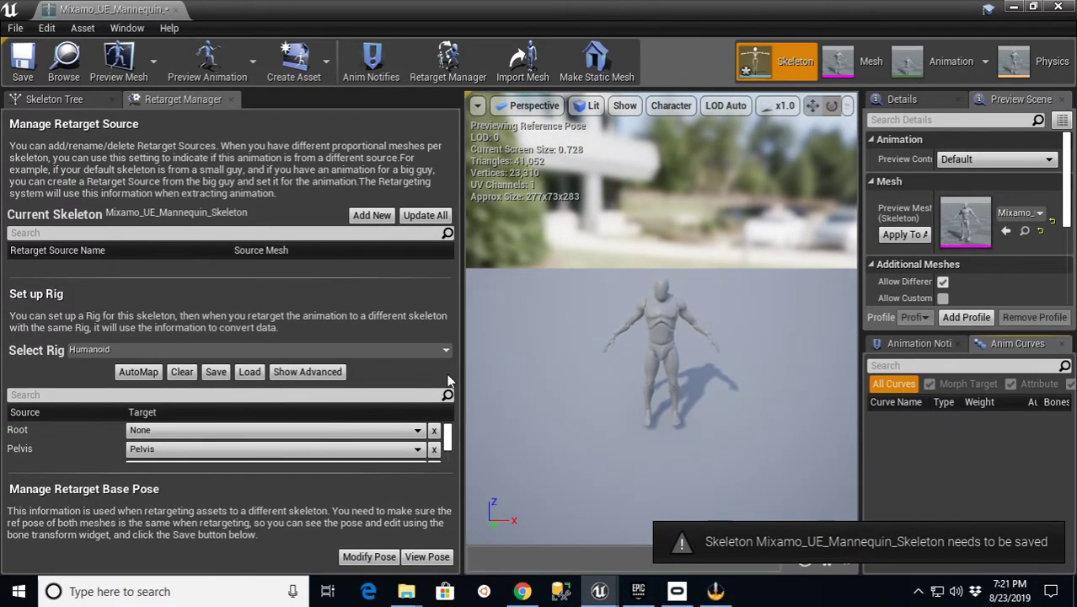
scroll(192, 442, "down", 4)
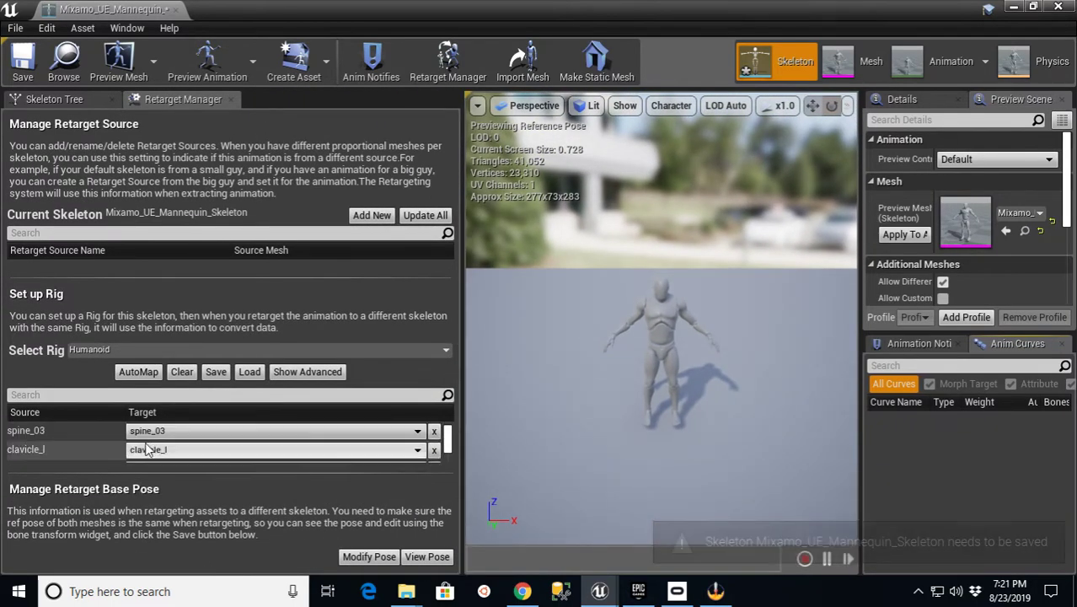
scroll(143, 460, "up", 3)
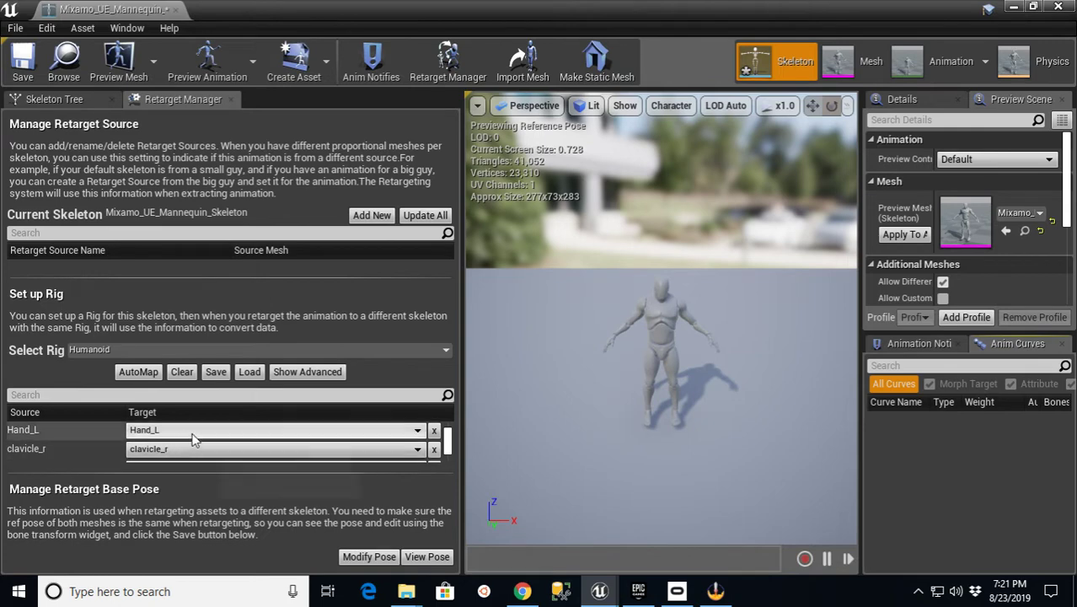
scroll(223, 445, "up", 3)
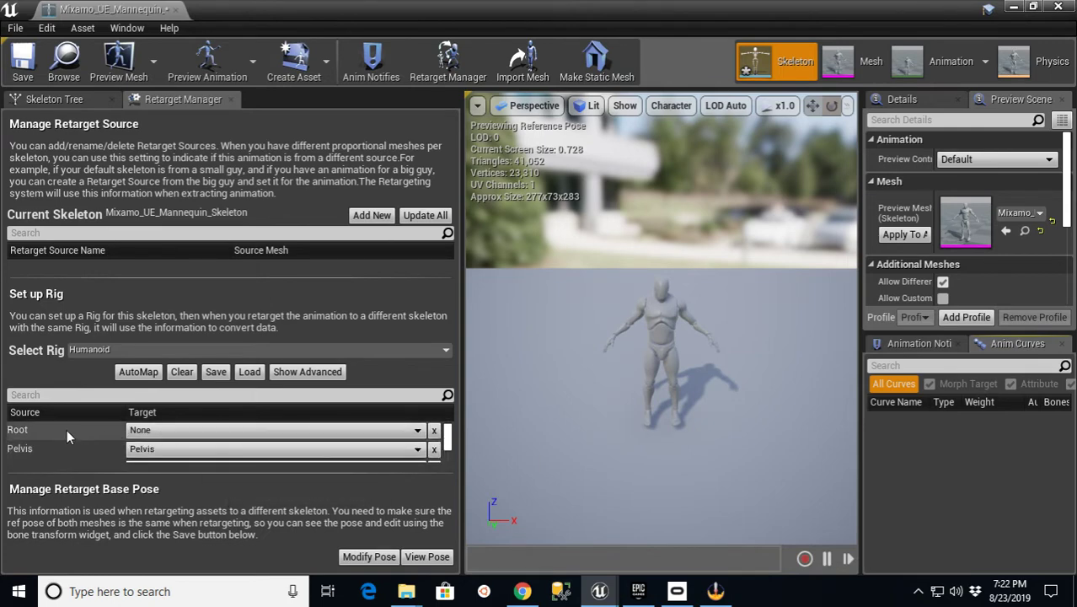
left_click(913, 238)
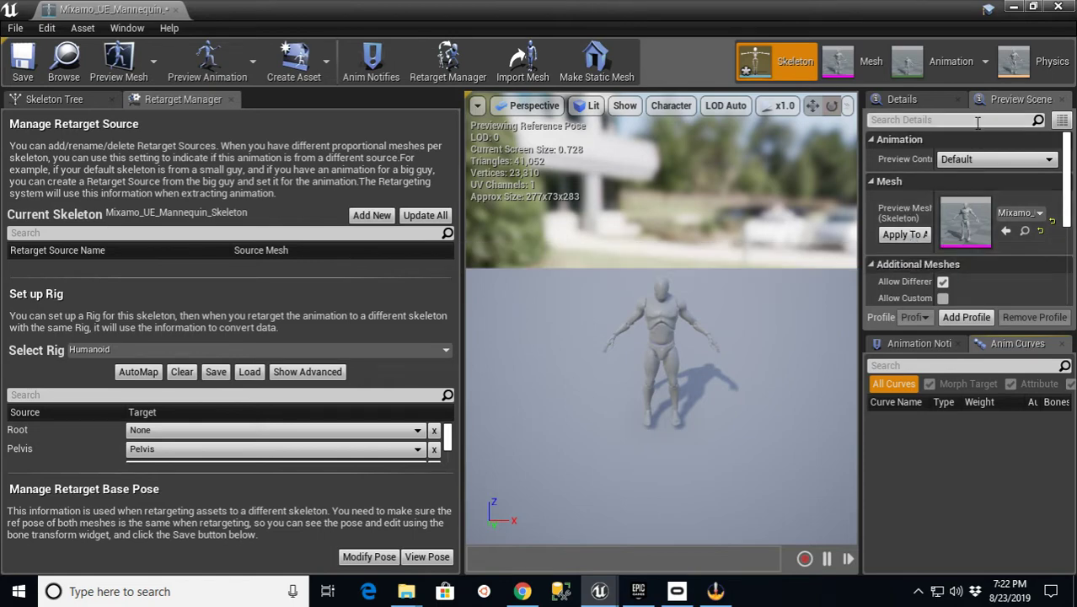
Set Mixamo_UE_Mannequin as the preview mesh, apply it to the asset, and return to the level.
left_click(153, 62)
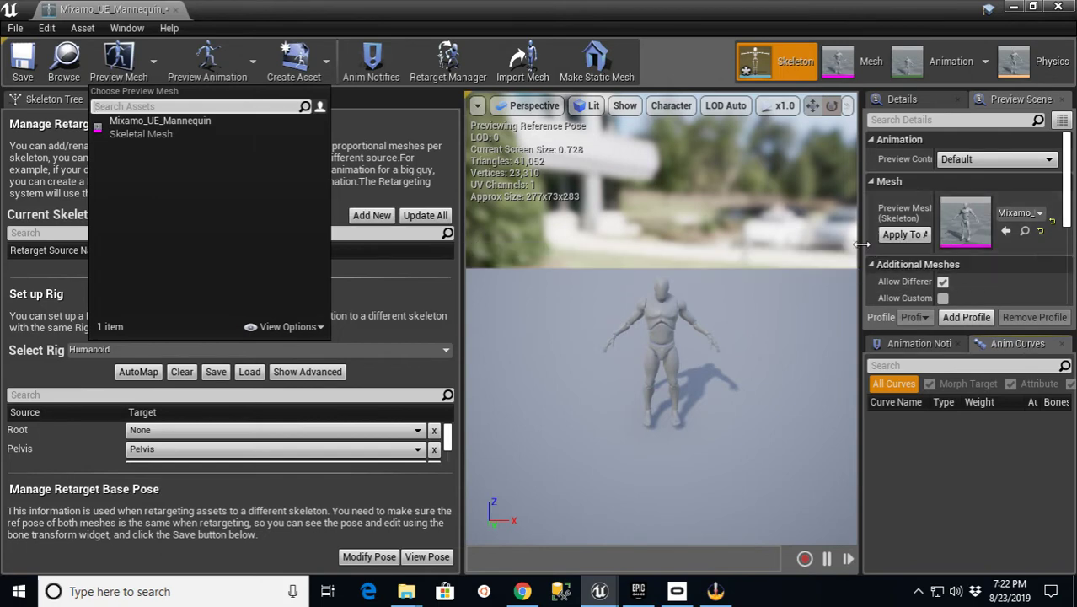
left_click_drag(855, 245, 736, 263)
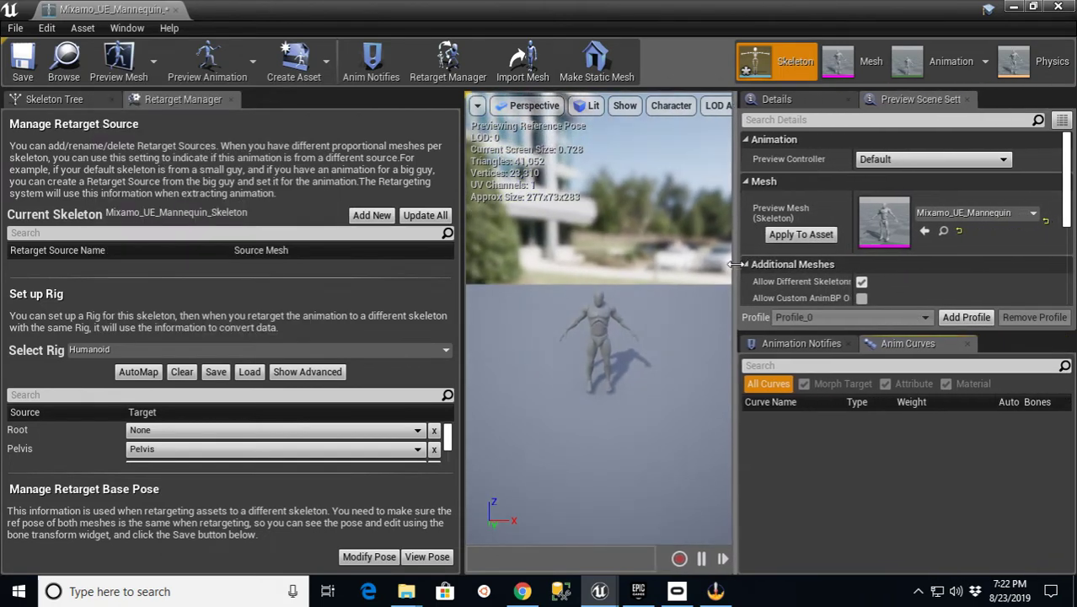
left_click(789, 238)
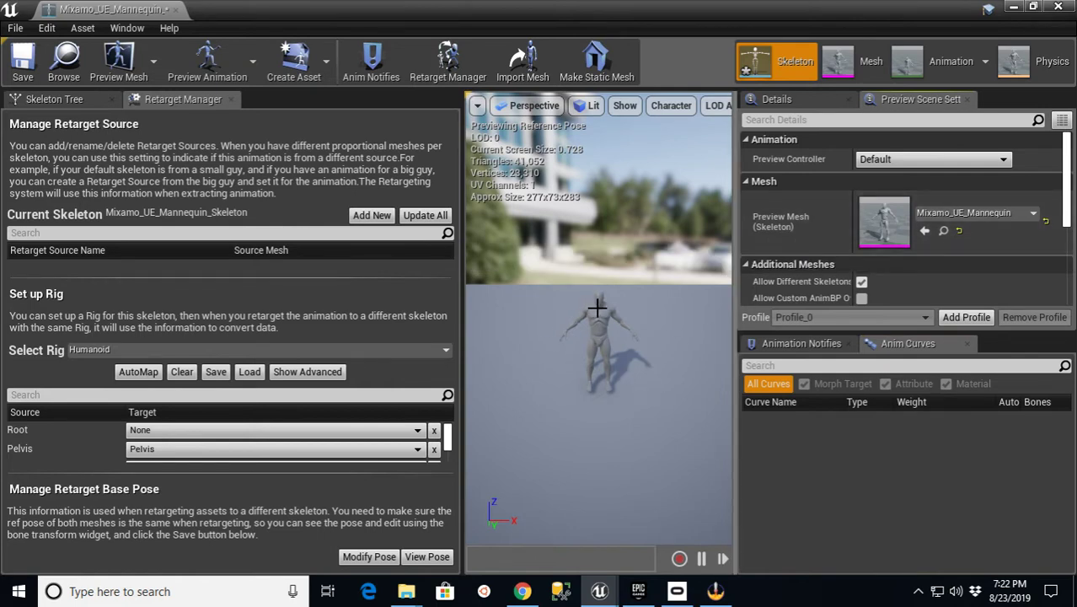
left_click(177, 15)
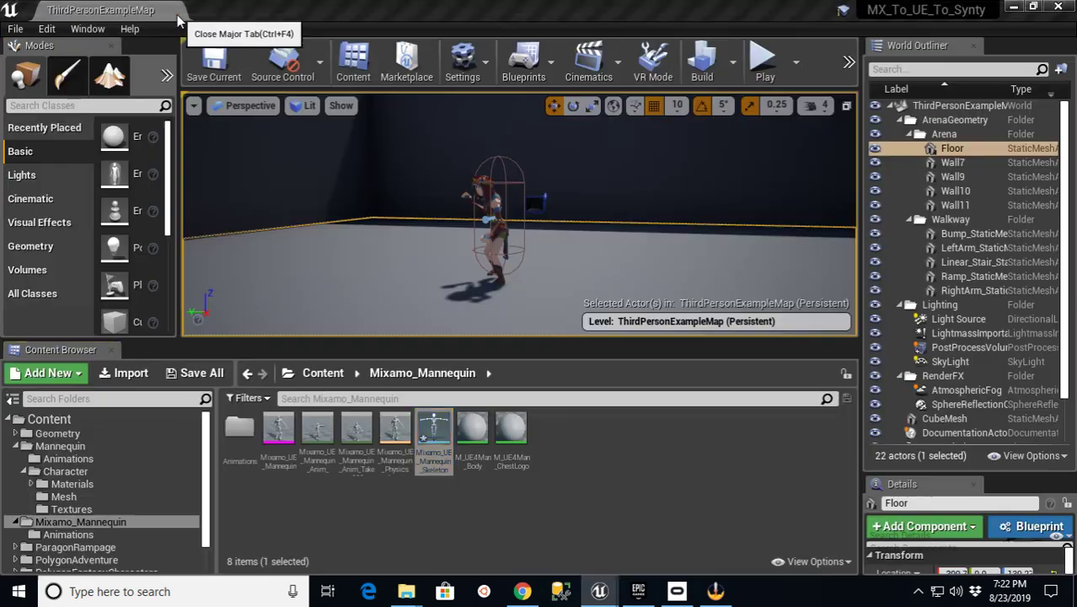
Open UE4_Mannequin_Skeleton from Mannequin/Character/Mesh in the skeleton editor.
left_click(59, 446)
left_click(285, 429)
double_click(285, 429)
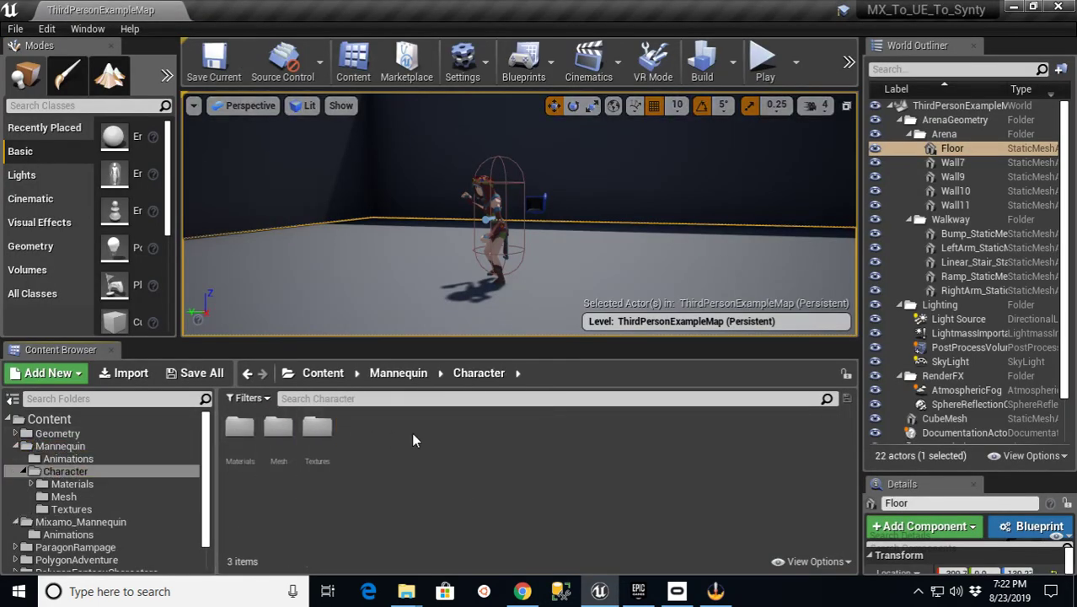
left_click(278, 428)
double_click(278, 427)
left_click(317, 430)
double_click(317, 431)
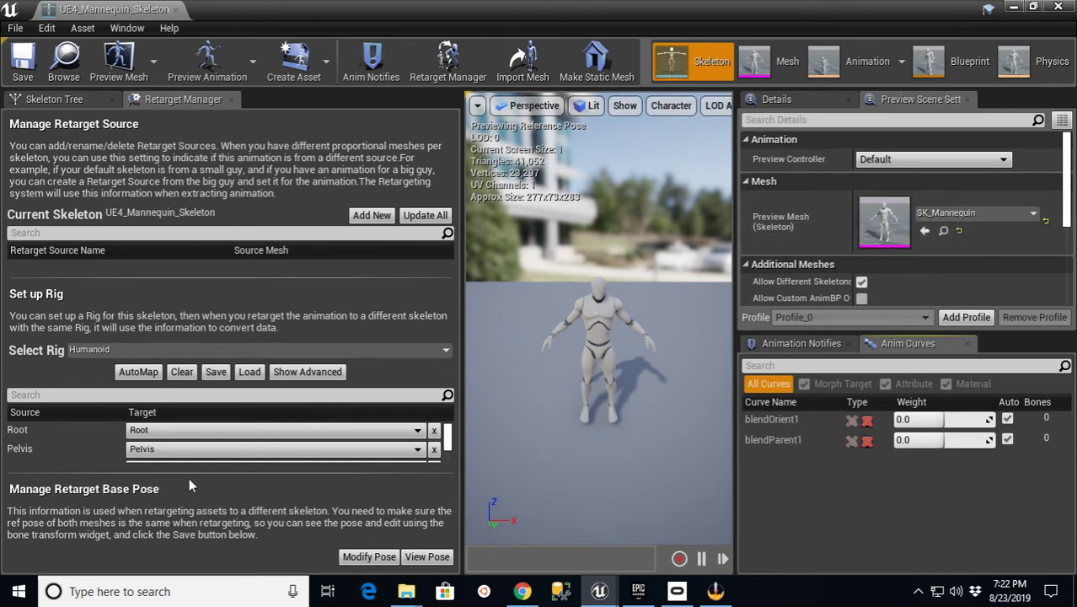
Reset the retarget base pose to the reference pose, close the editor, and show Mixamo_Mannequin.
left_click(428, 556)
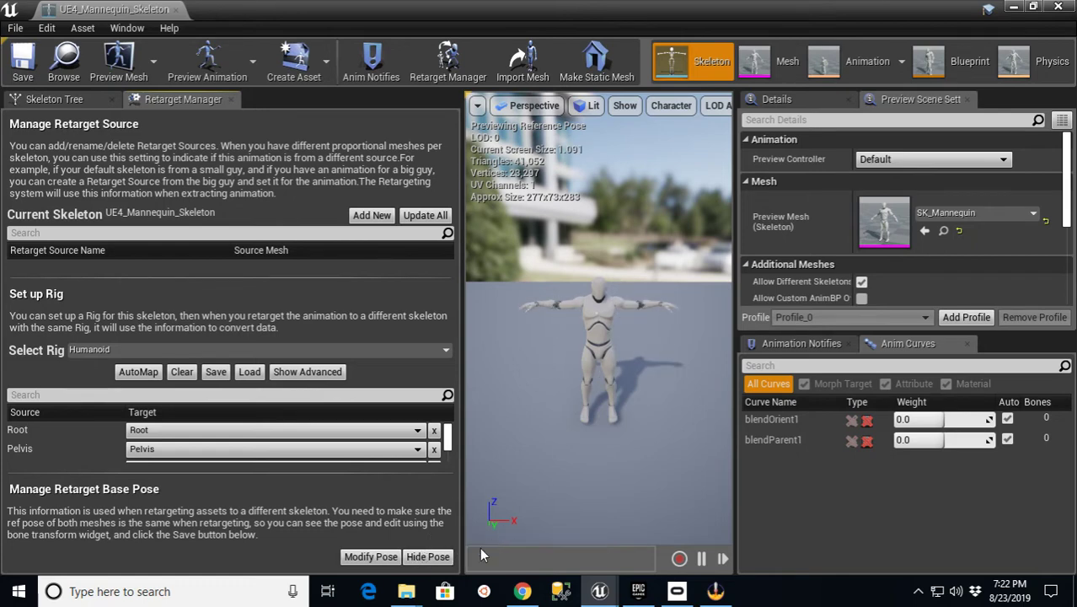
left_click(371, 556)
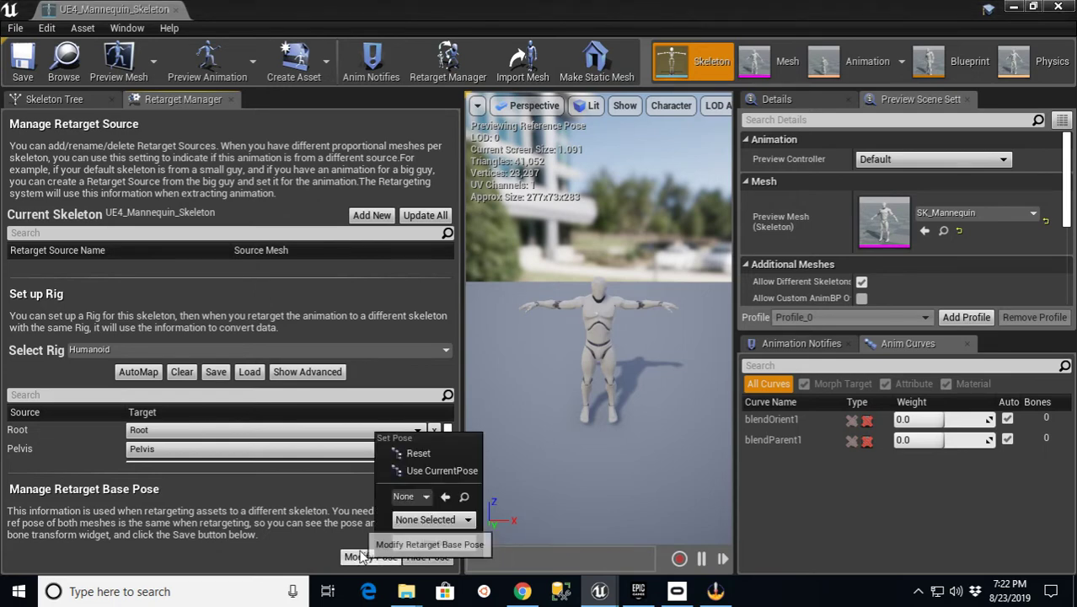
left_click(518, 478)
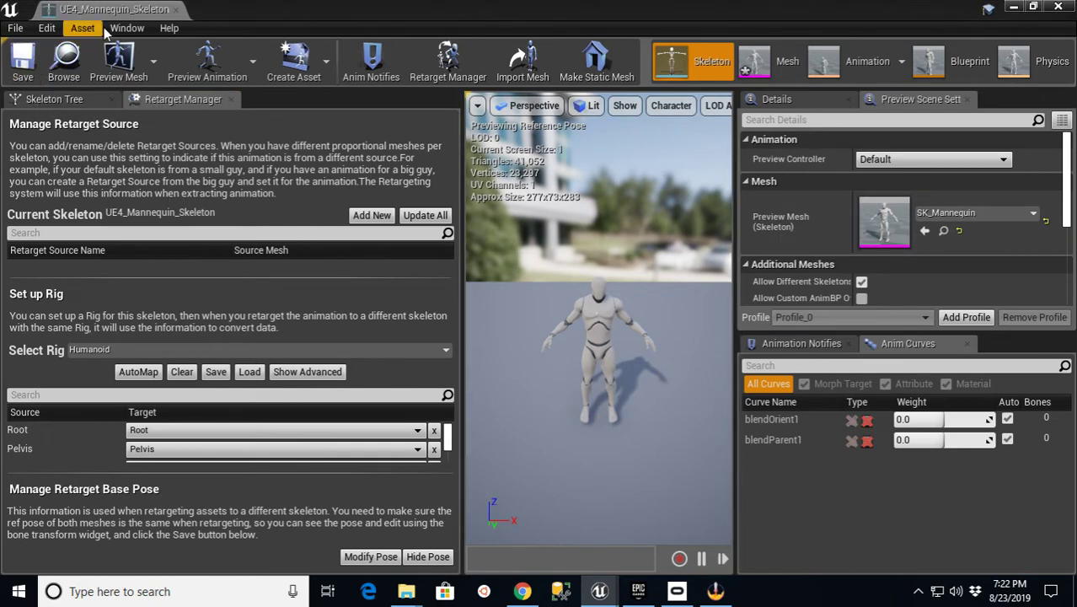
left_click(175, 9)
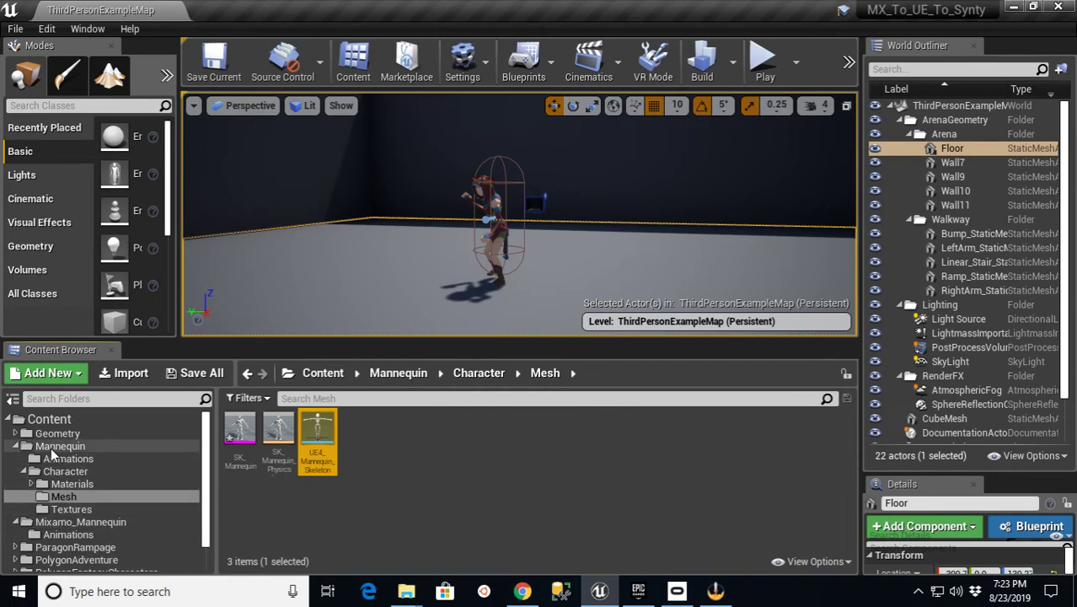
left_click(16, 447)
left_click(62, 460)
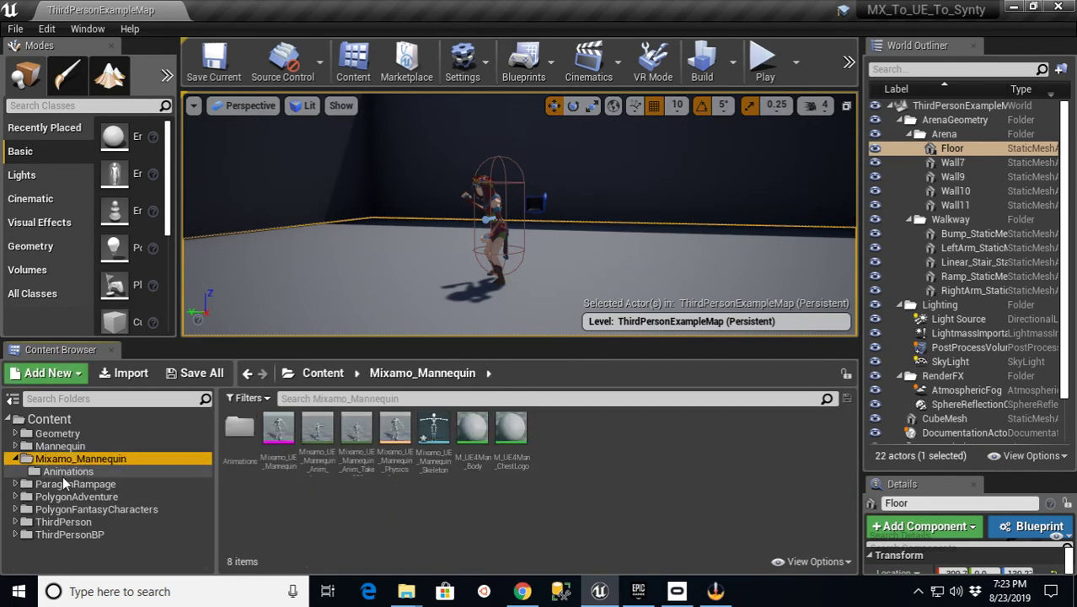
In the Animations folder, duplicate and retarget breakdance_footwork_1 onto UE4_Mannequin_Skeleton.
double_click(241, 428)
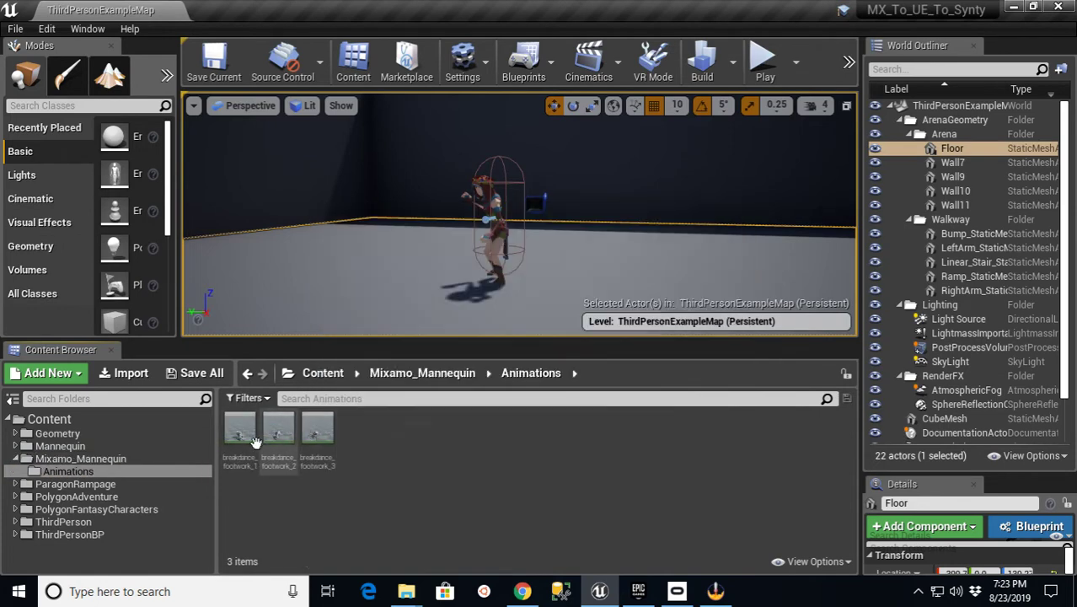
right_click(244, 434)
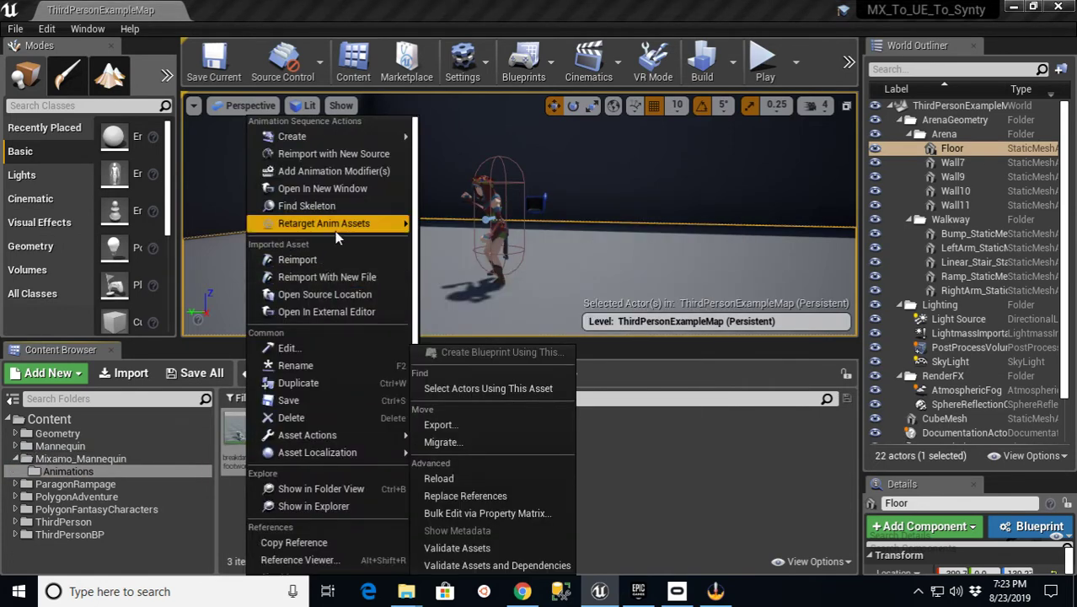
mouse_move(335, 226)
left_click(461, 224)
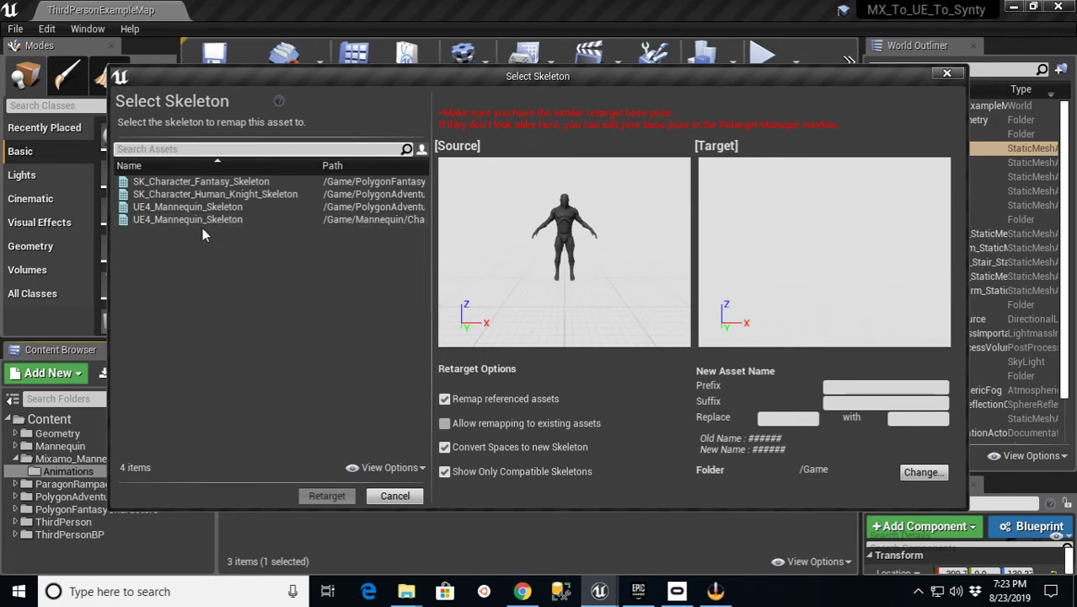
left_click(360, 219)
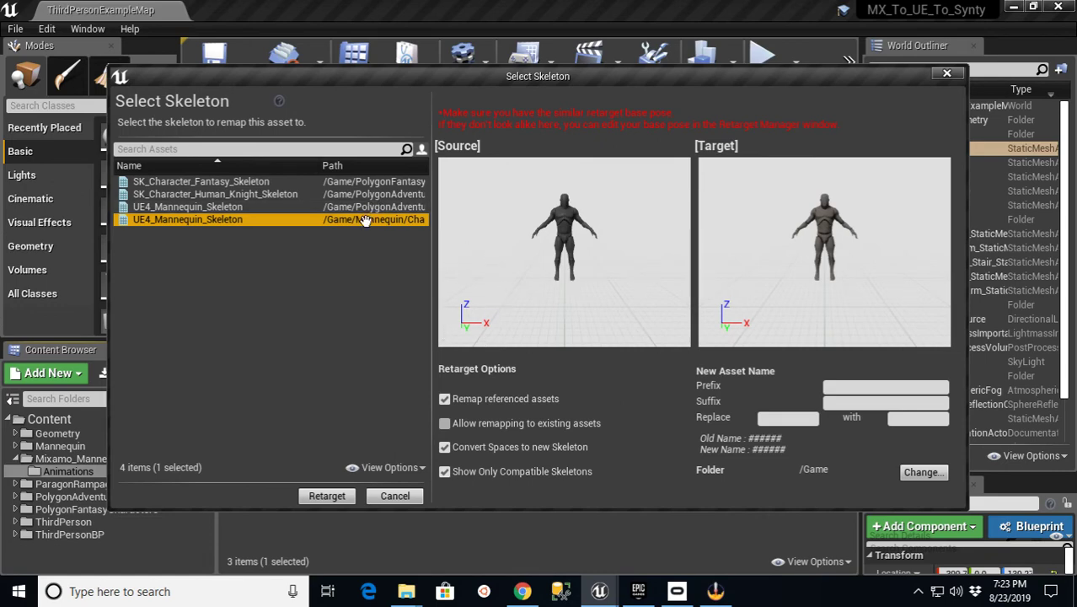
Give the copy the mx_ prefix, send it to Mannequin/Animations, retarget and save mx_breakdance_footwork_1.
left_click(852, 386)
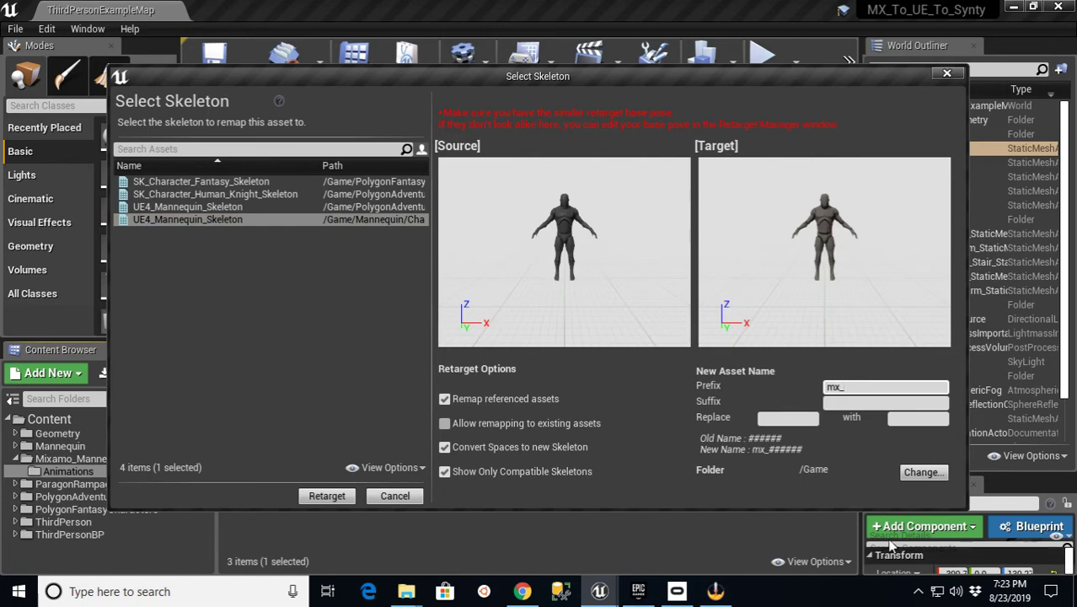
left_click(922, 472)
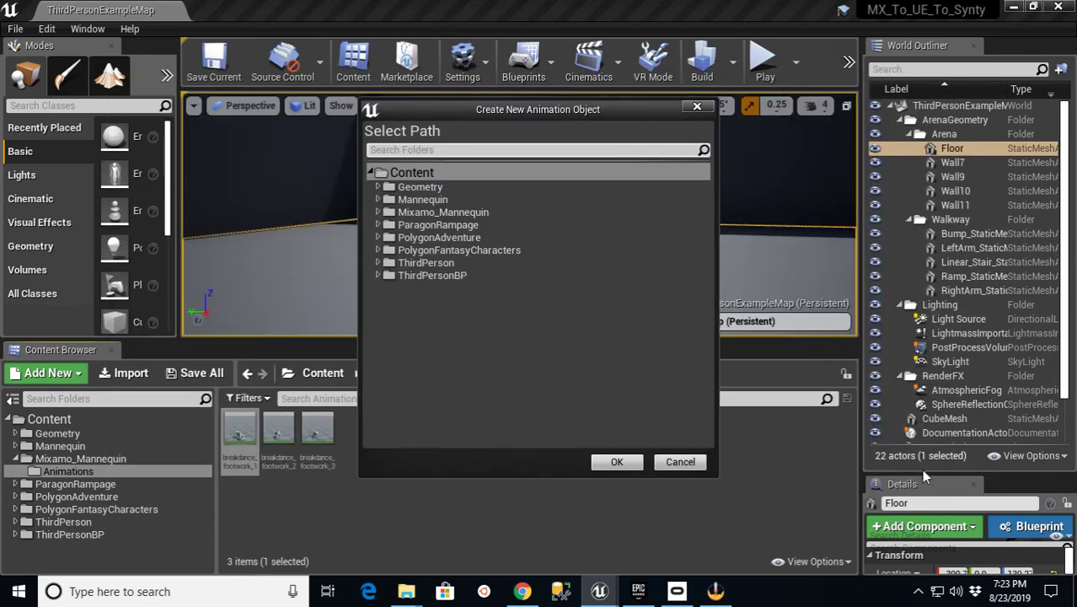
left_click(377, 200)
left_click(403, 213)
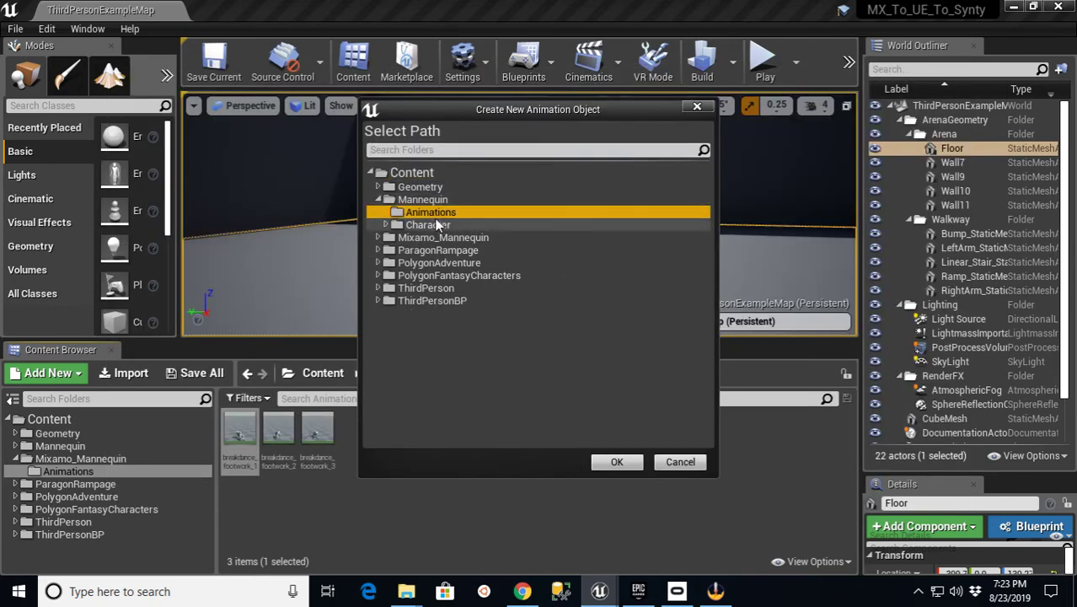
left_click(617, 463)
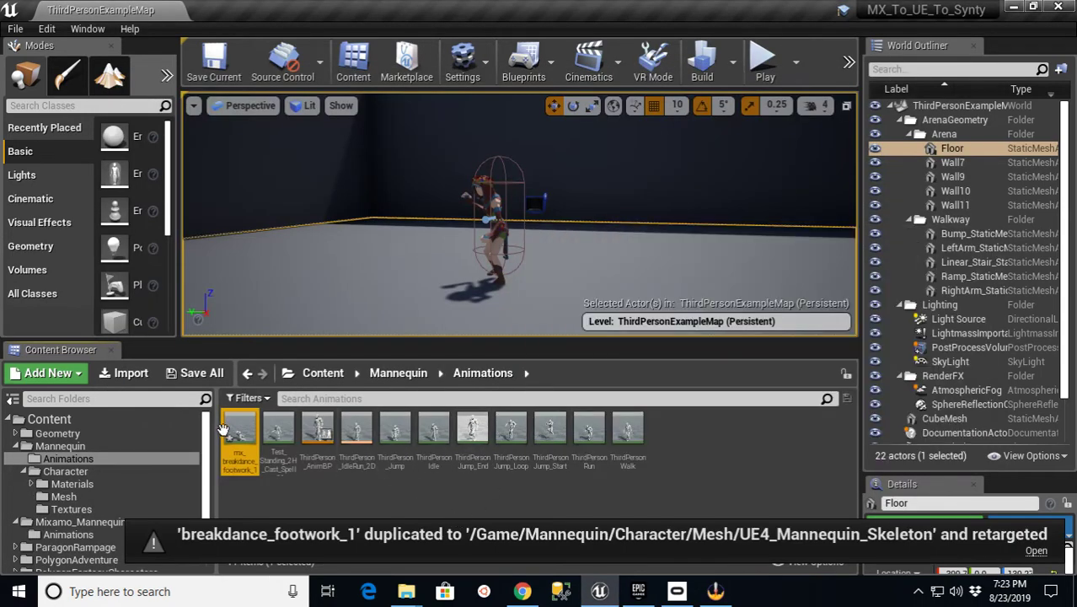
left_click(194, 375)
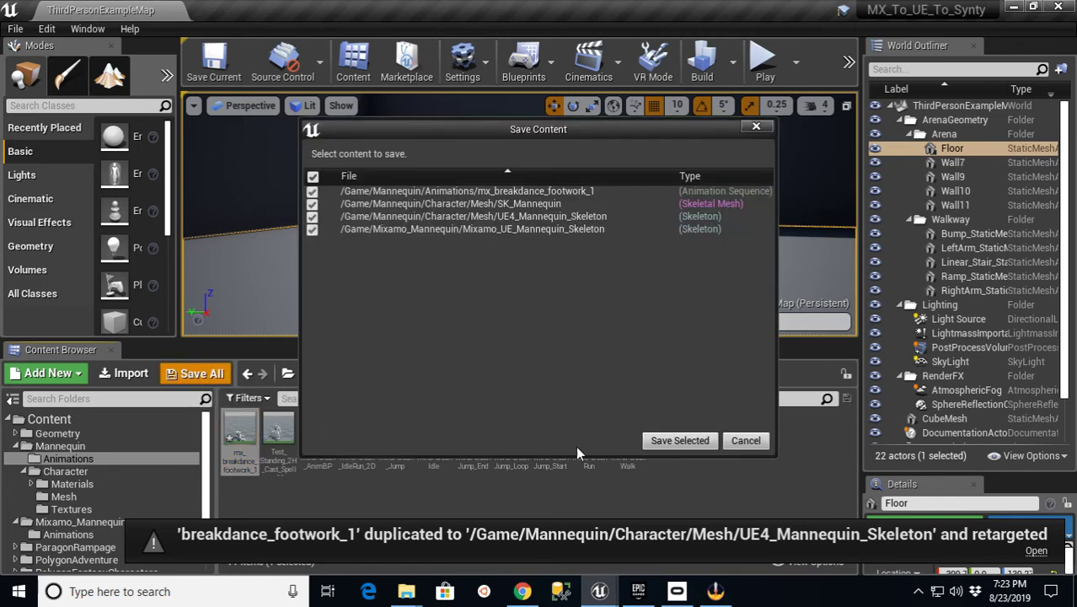
left_click(674, 440)
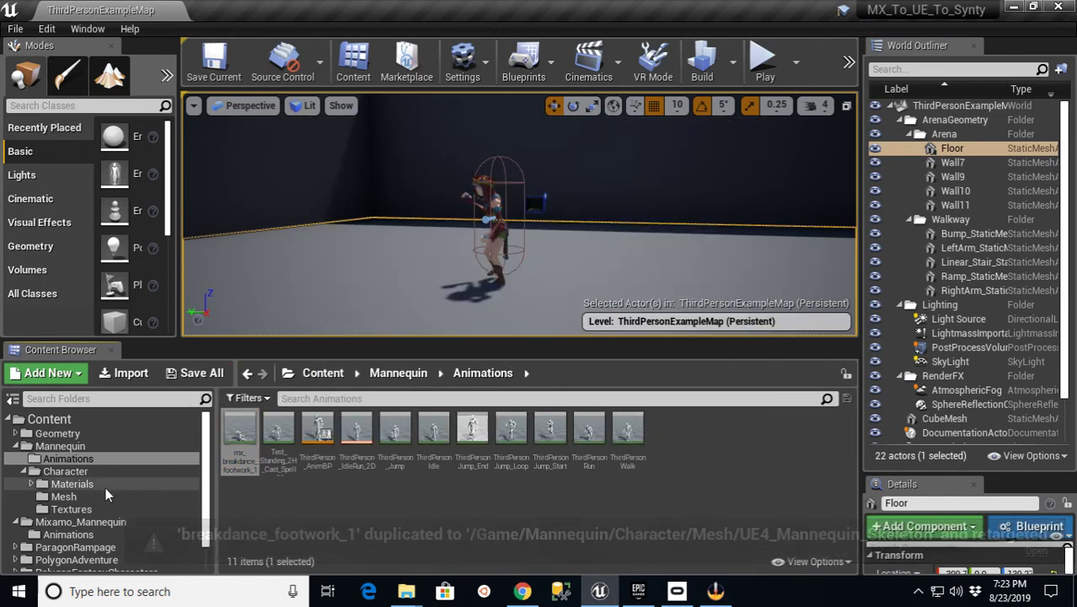
Select breakdance_footwork_2 and breakdance_footwork_3 and retarget them to UE4_Mannequin_Skeleton.
left_click(69, 535)
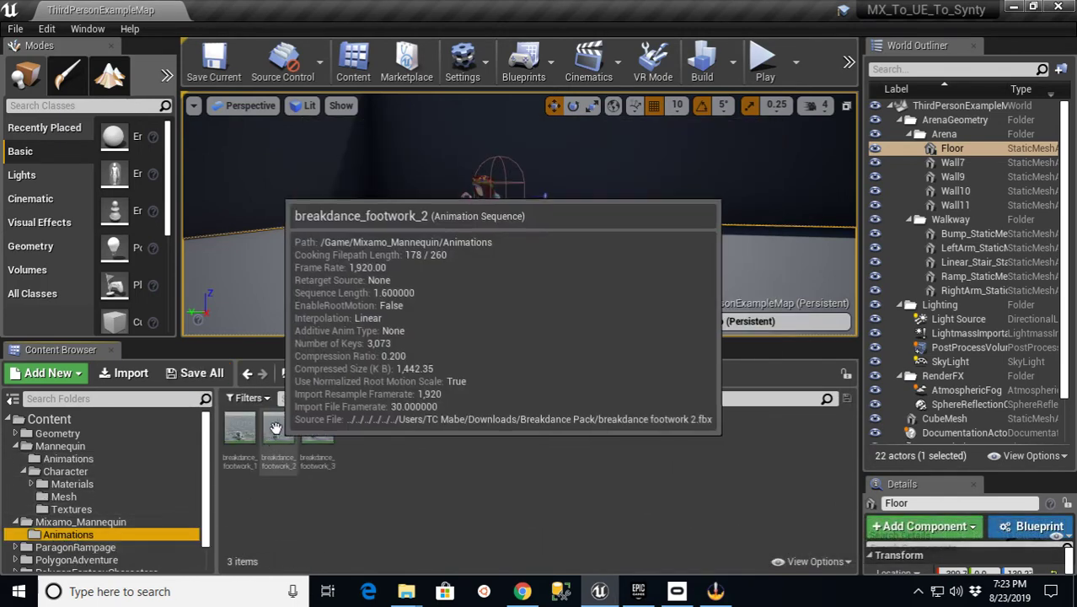
left_click(277, 429)
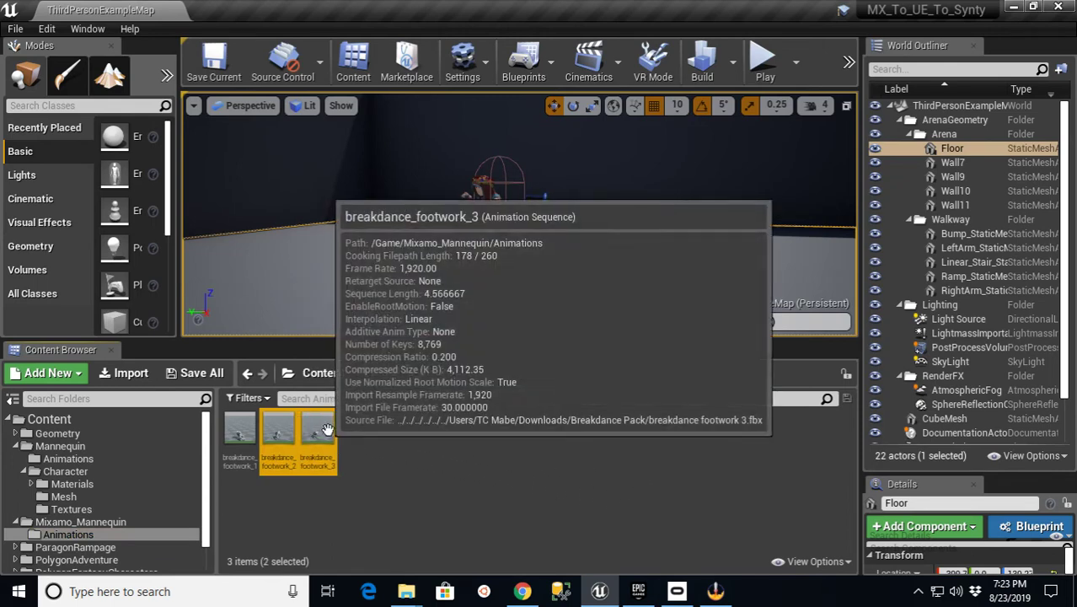
left_click(318, 430, "ctrl")
right_click(318, 432)
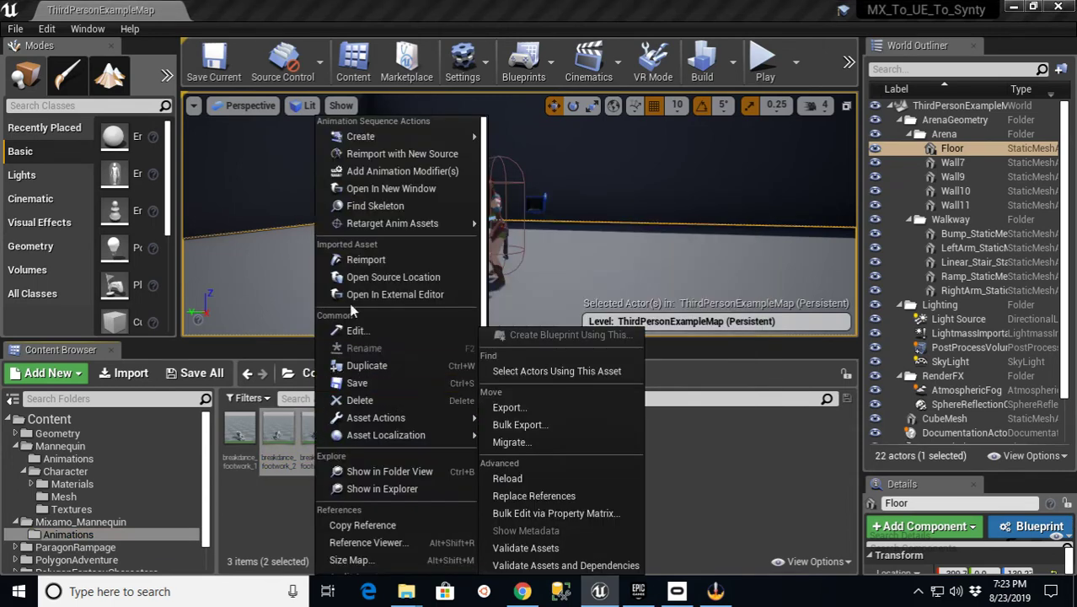
mouse_move(376, 240)
left_click(521, 225)
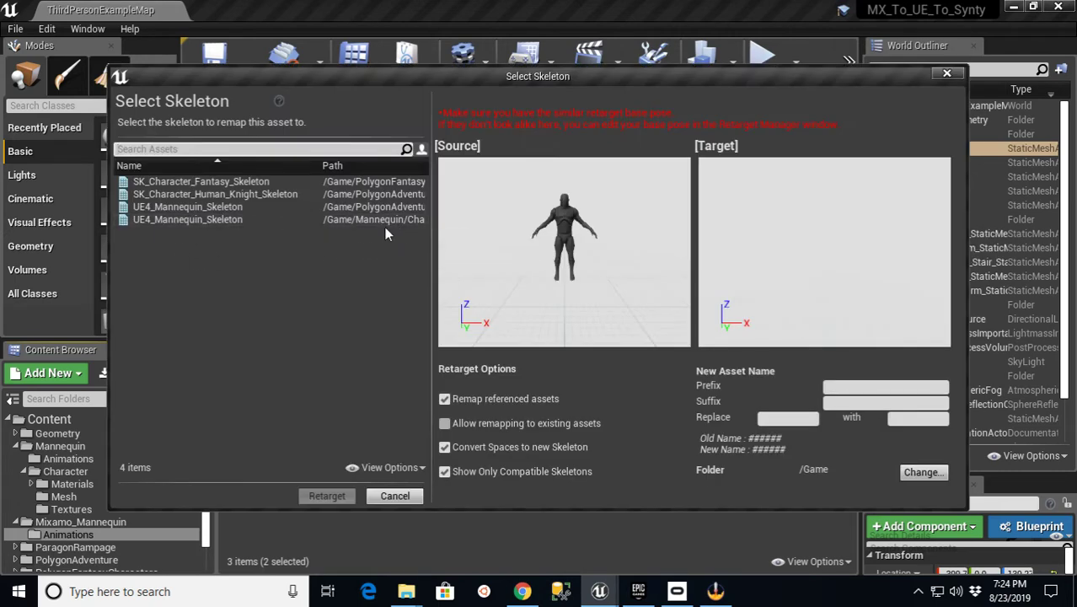
left_click(226, 222)
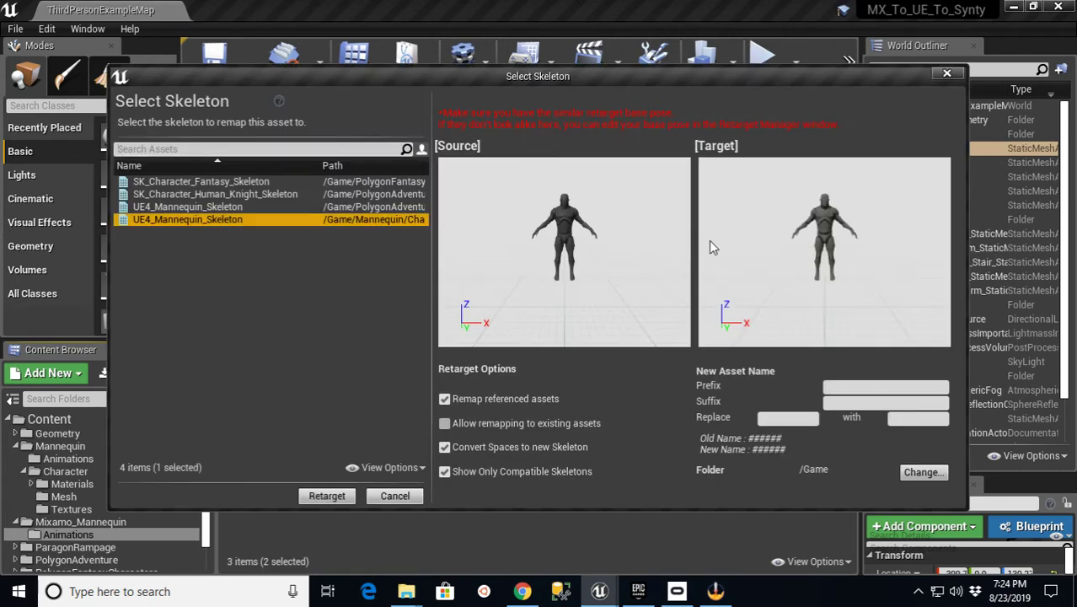
Use the mx_ prefix and the Mannequin/Animations destination, then retarget both animations.
left_click(850, 386)
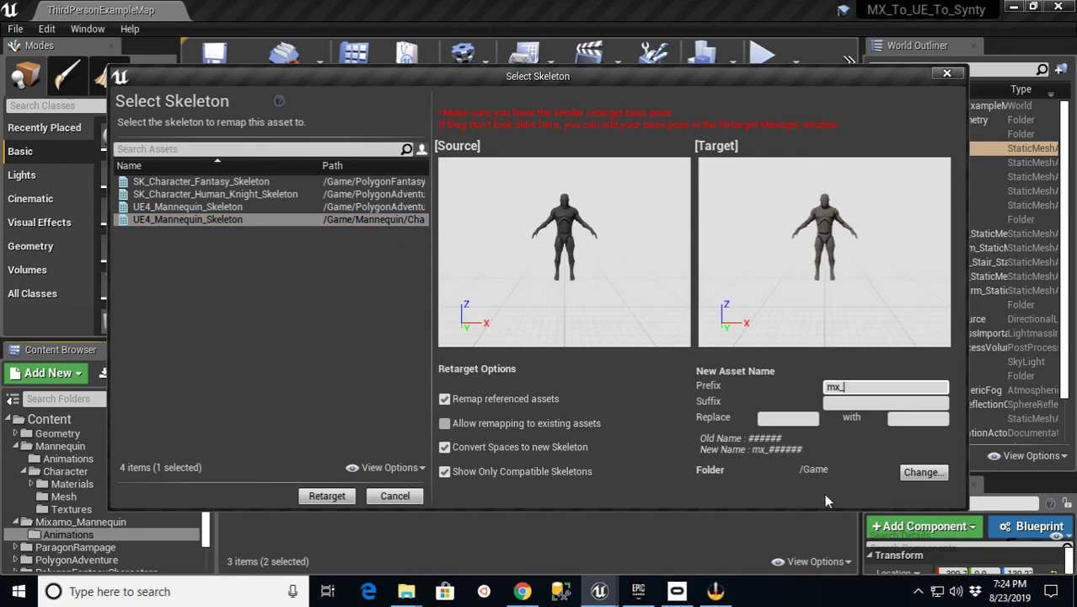
left_click(924, 472)
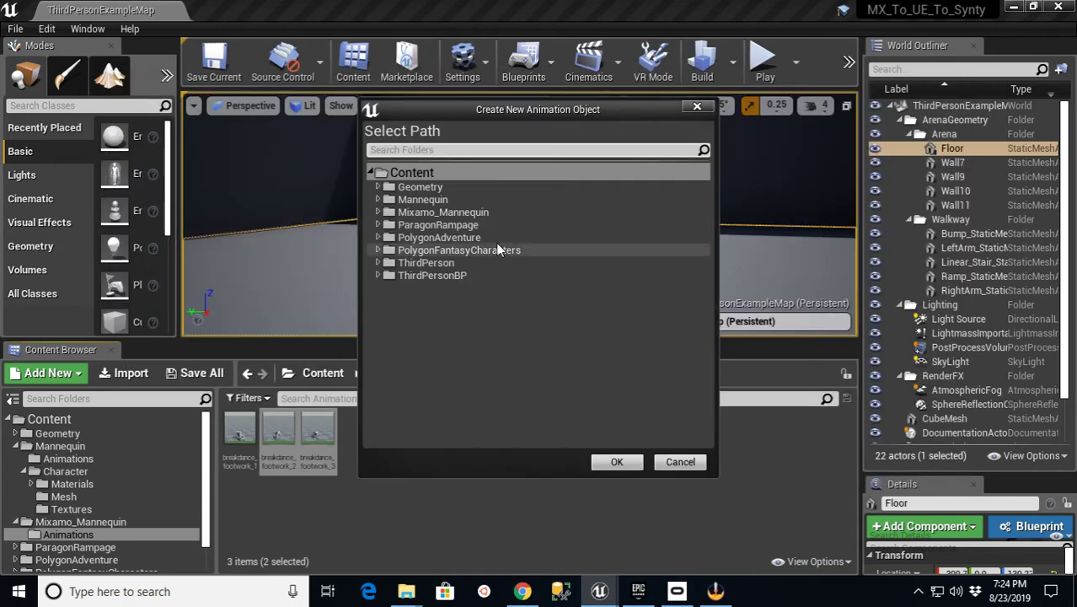
left_click(377, 199)
left_click(403, 212)
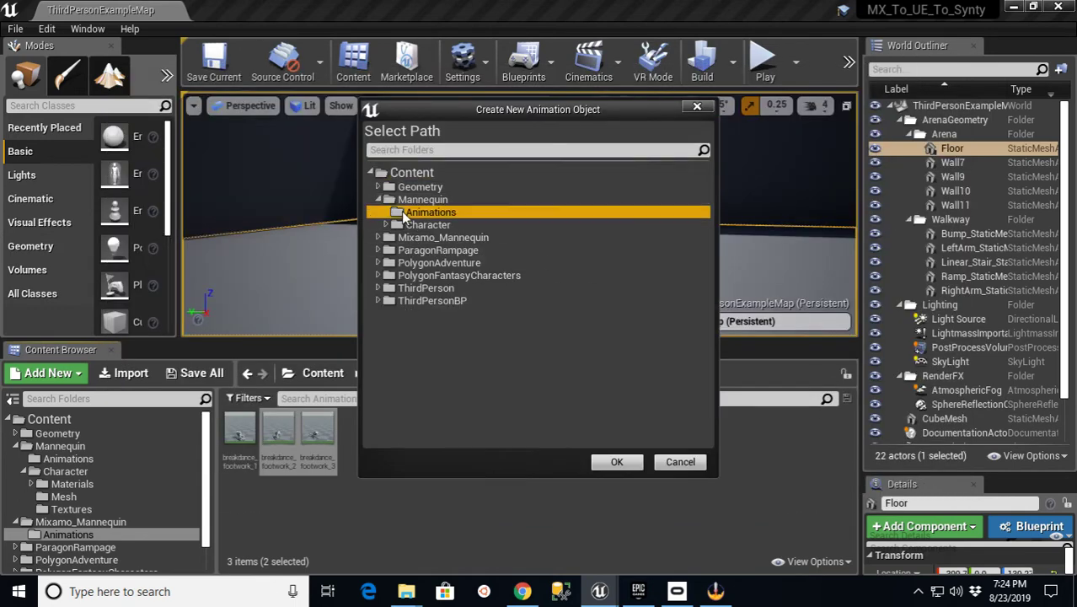
left_click(617, 462)
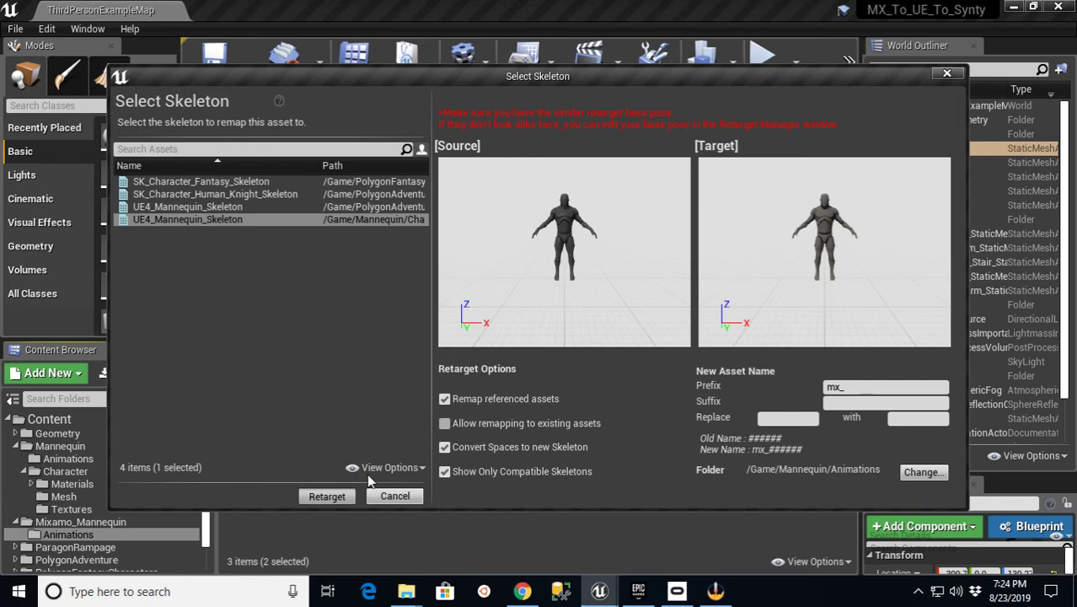
left_click(327, 497)
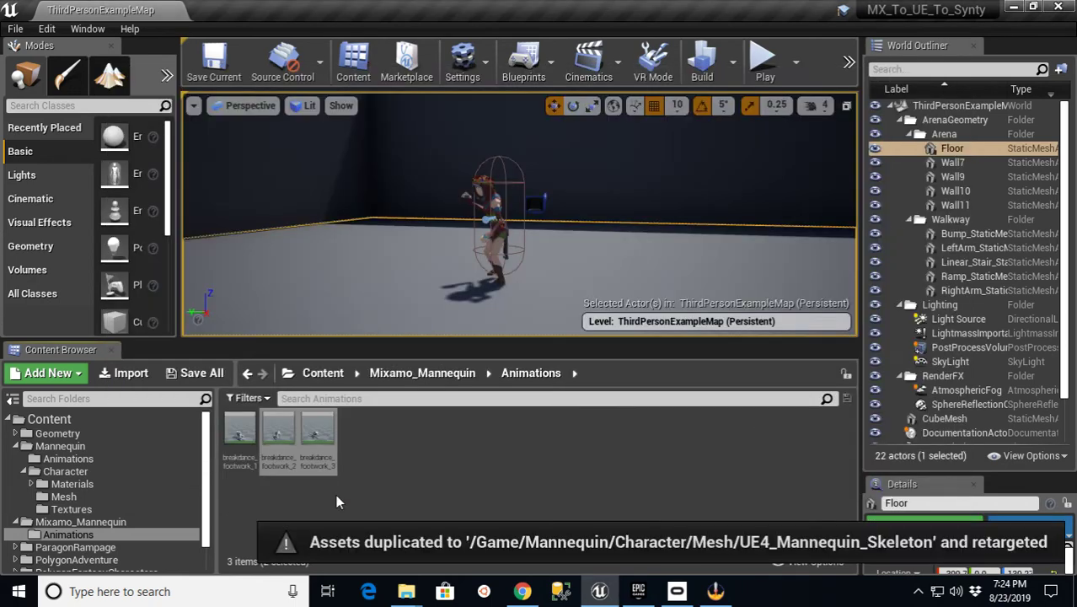
Save the two new mx_ animations and open breakdance_footwork_3 in the animation editor.
left_click(329, 485)
left_click(198, 373)
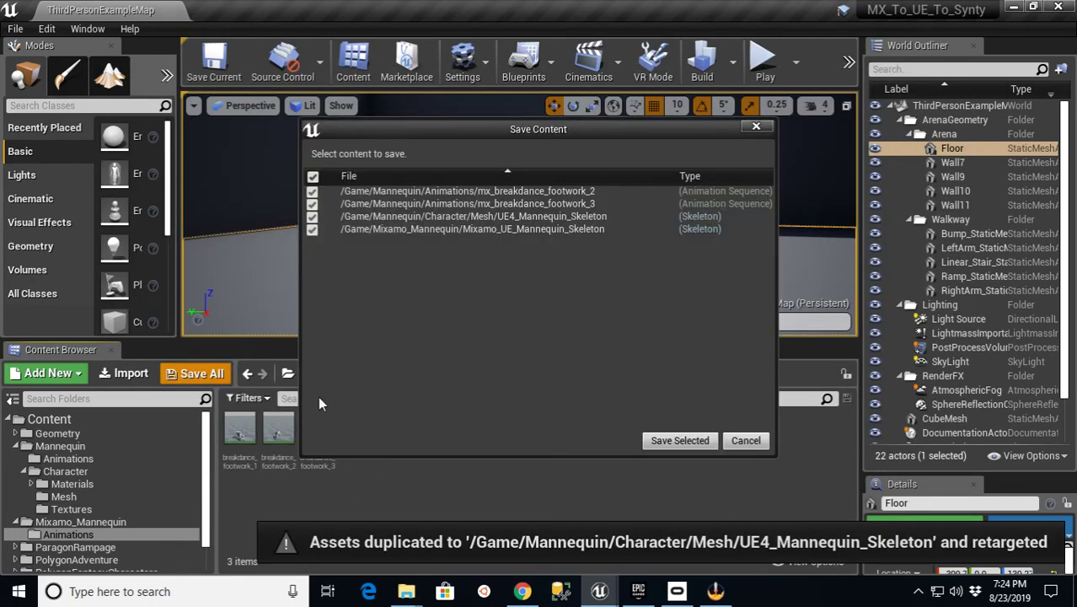
left_click(679, 440)
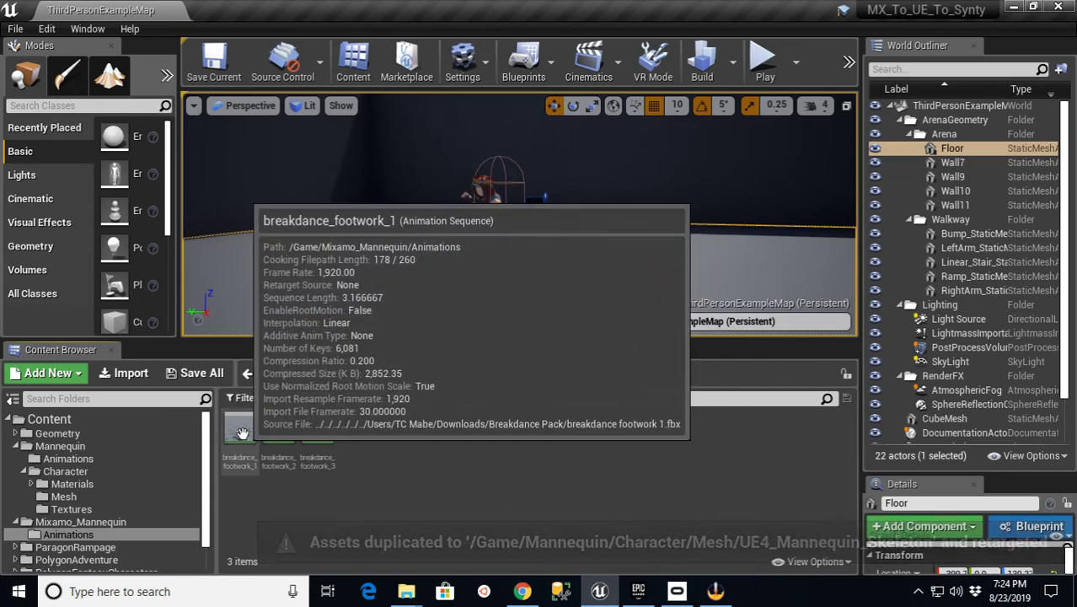
double_click(309, 436)
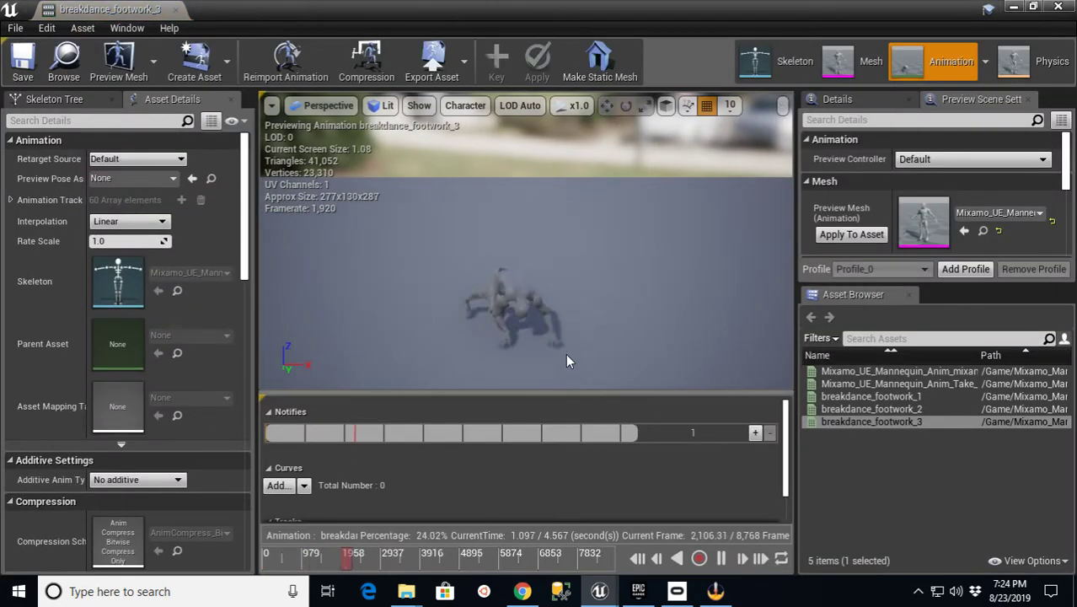
Preview mx_breakdance_footwork_3, _2 and _1 on the mannequin, then return to the forum tutorial.
left_click(177, 9)
left_click(67, 458)
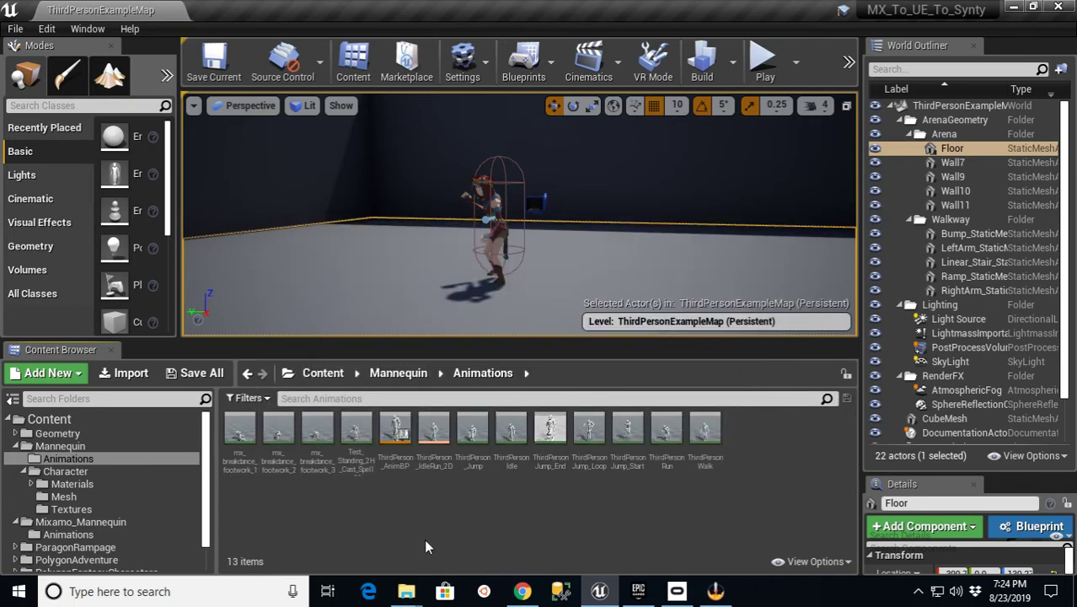
double_click(314, 431)
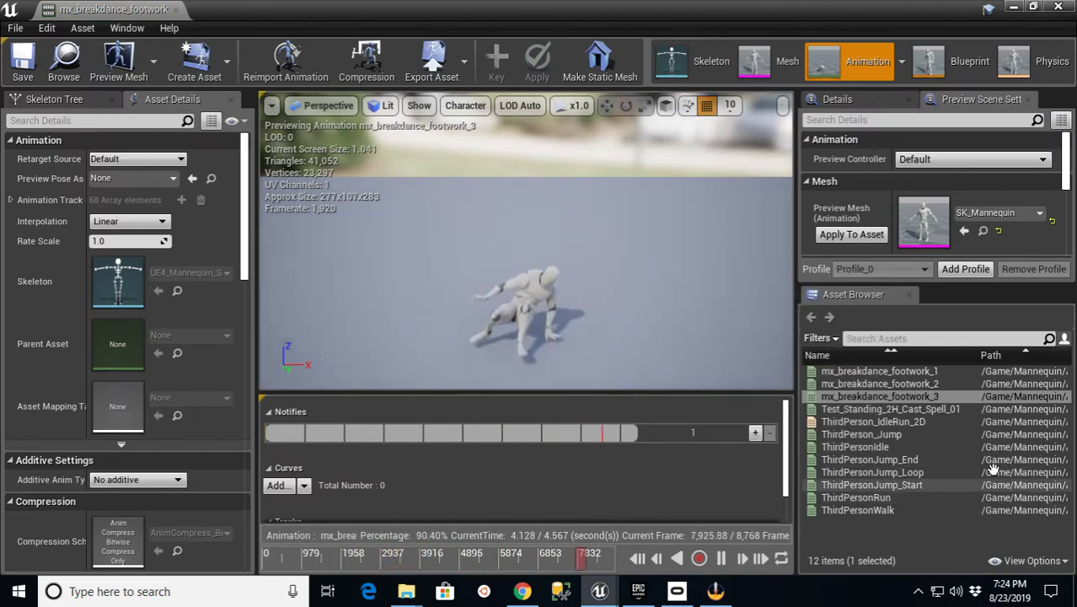
left_click(915, 383)
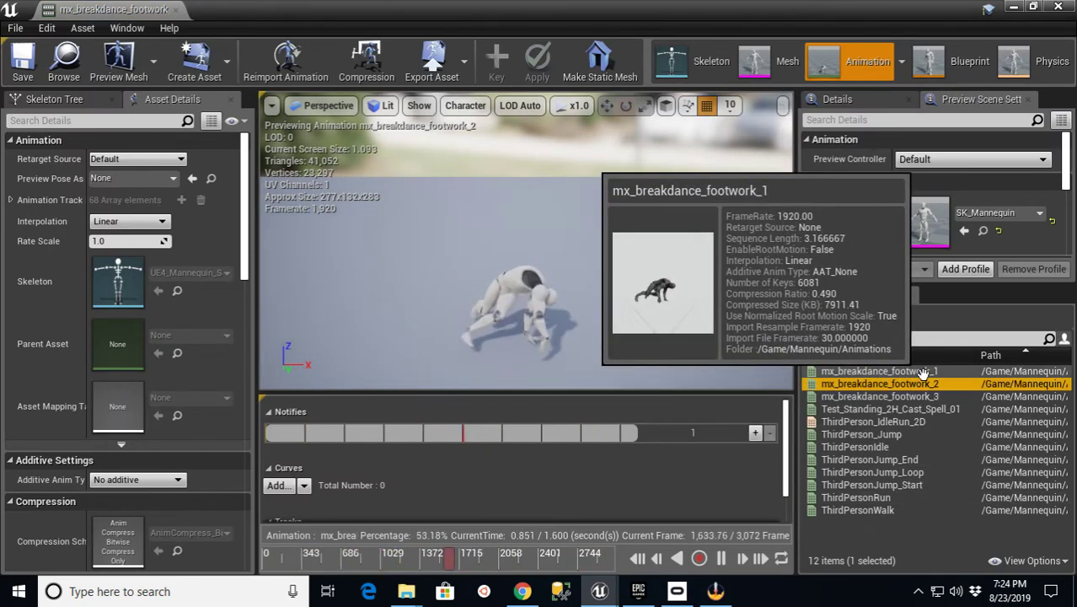
left_click(918, 372)
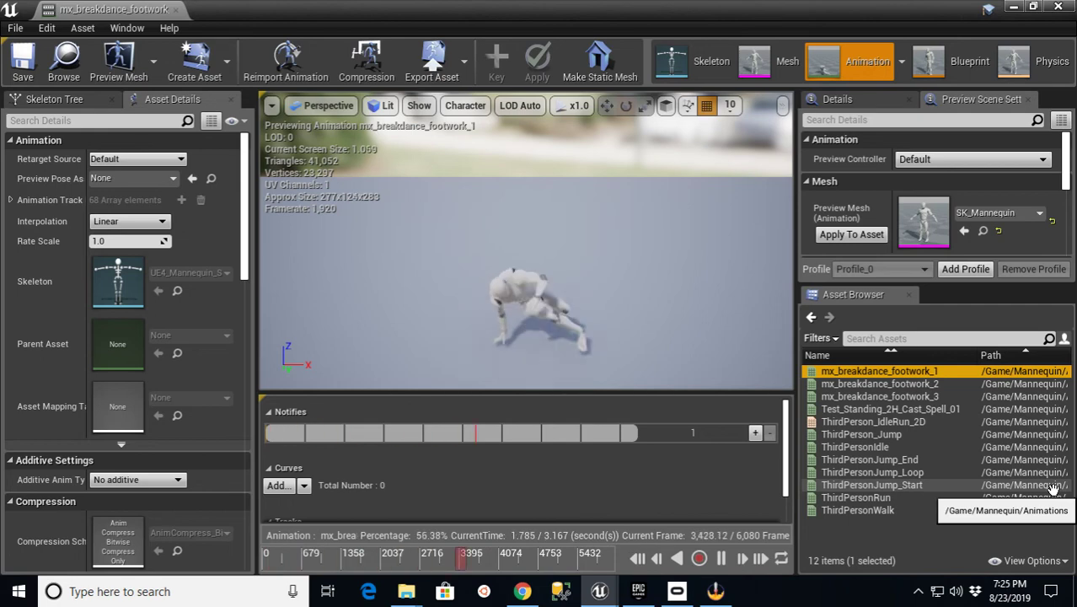
left_click(523, 592)
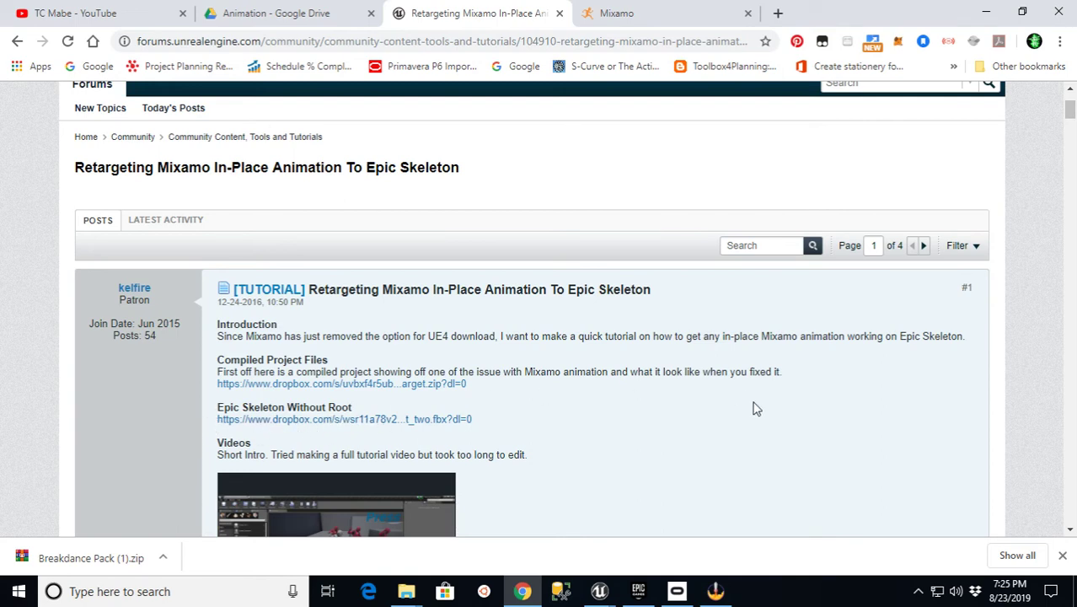
In Google Drive, browse the Animation folder and go back up to UnrealTrainingDownloads.
left_click(276, 15)
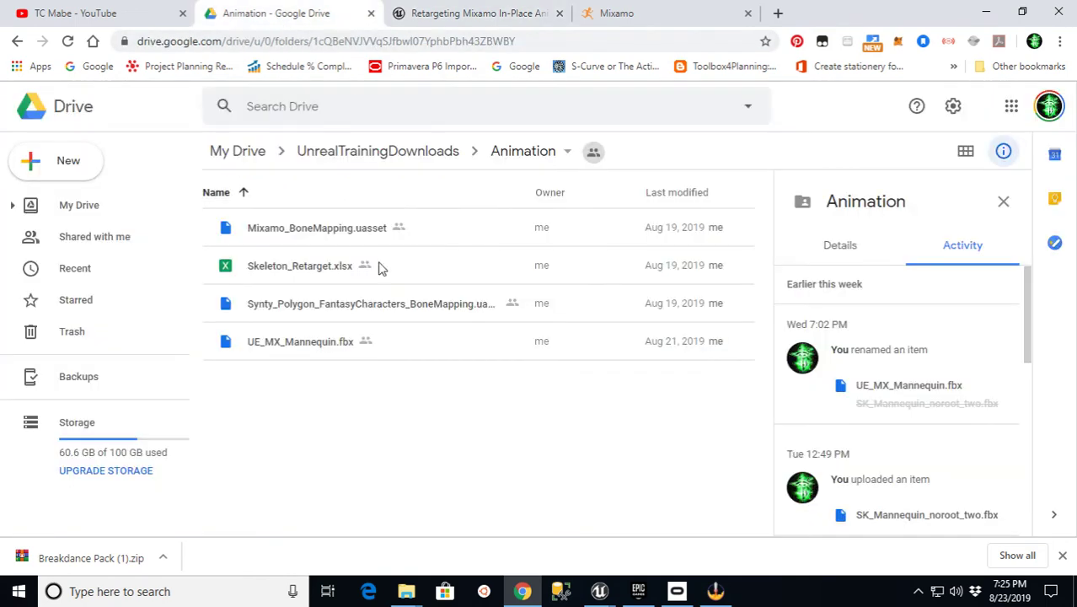
left_click(366, 159)
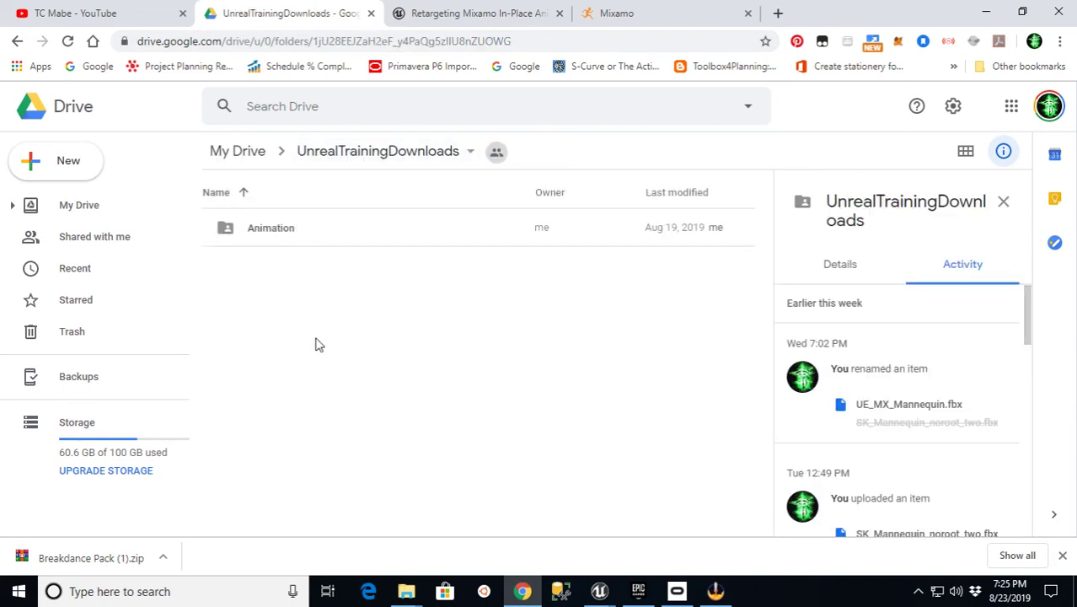
double_click(268, 230)
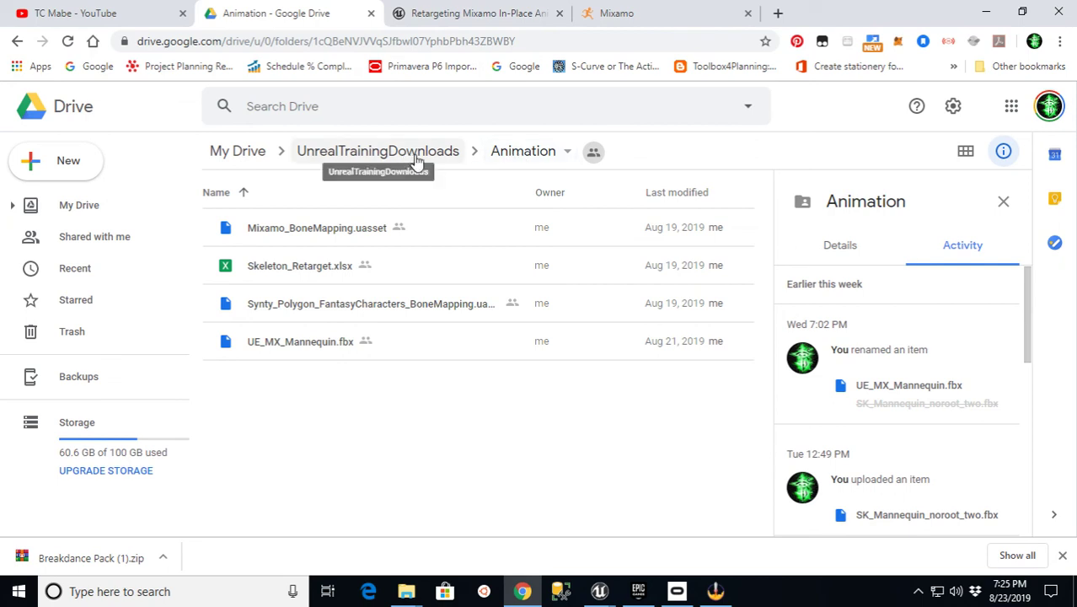
left_click(522, 152)
left_click(387, 152)
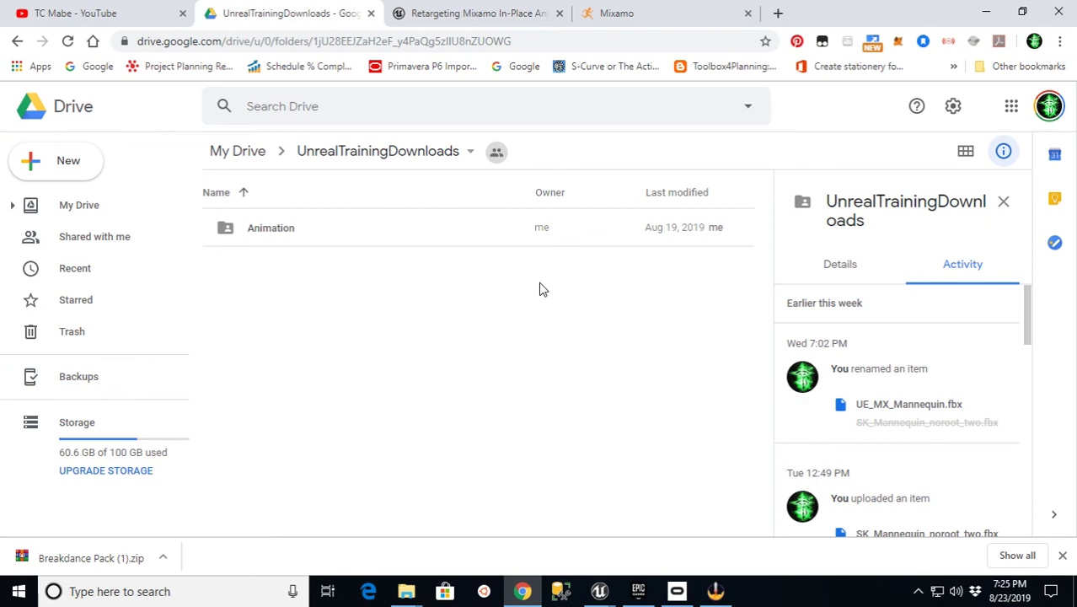
Copy the UnrealTrainingDownloads folder's web address from the address bar.
left_click(543, 40)
right_click(551, 46)
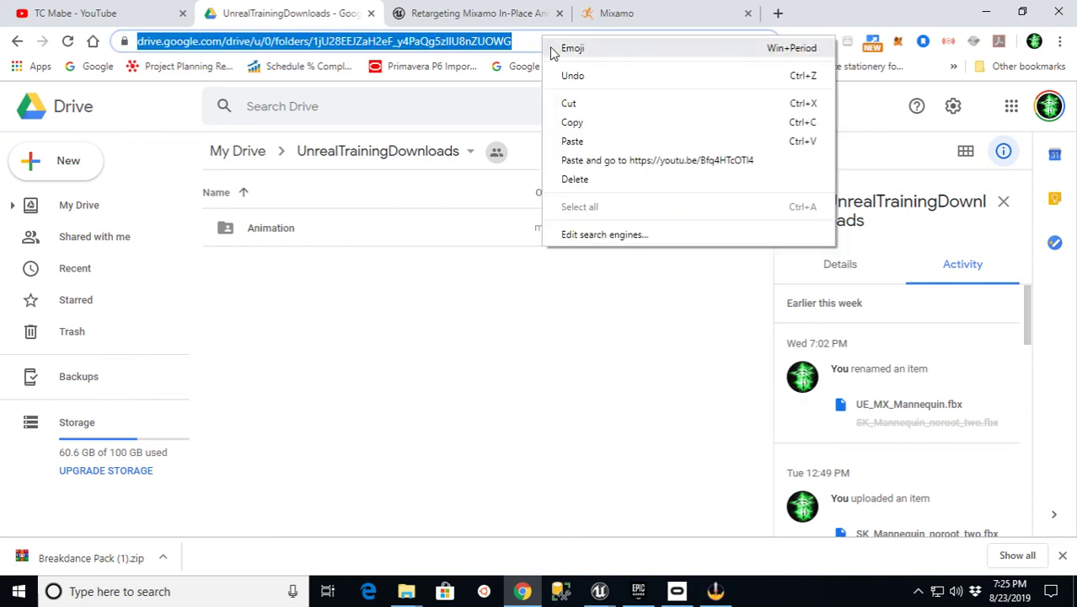
left_click(590, 126)
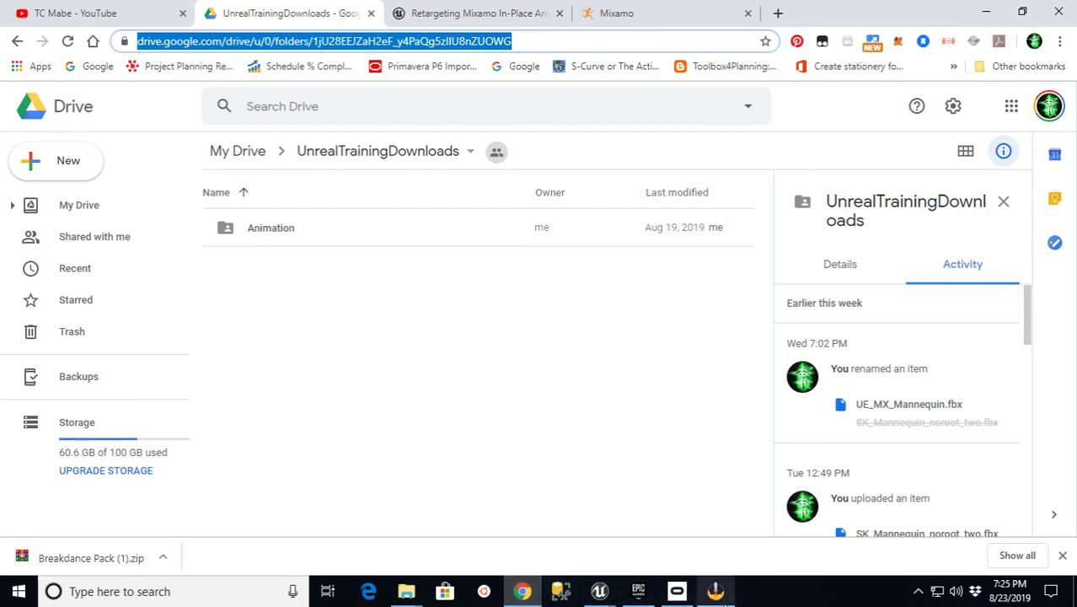
Return to the Unreal animation editor previewing mx_breakdance_footwork_1 from the taskbar.
mouse_move(517, 595)
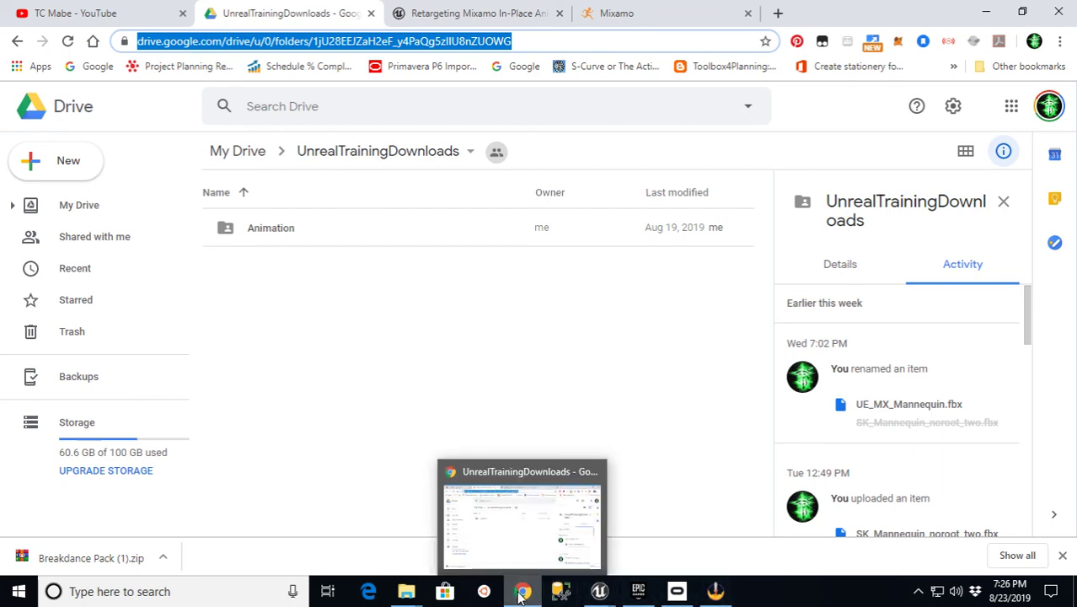
mouse_move(600, 591)
left_click(644, 523)
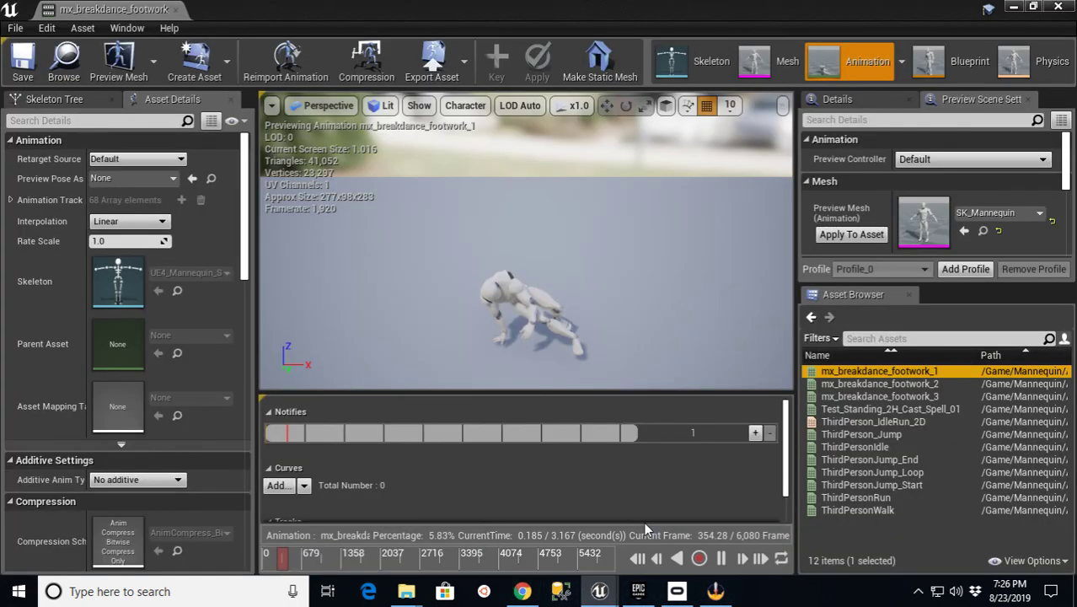